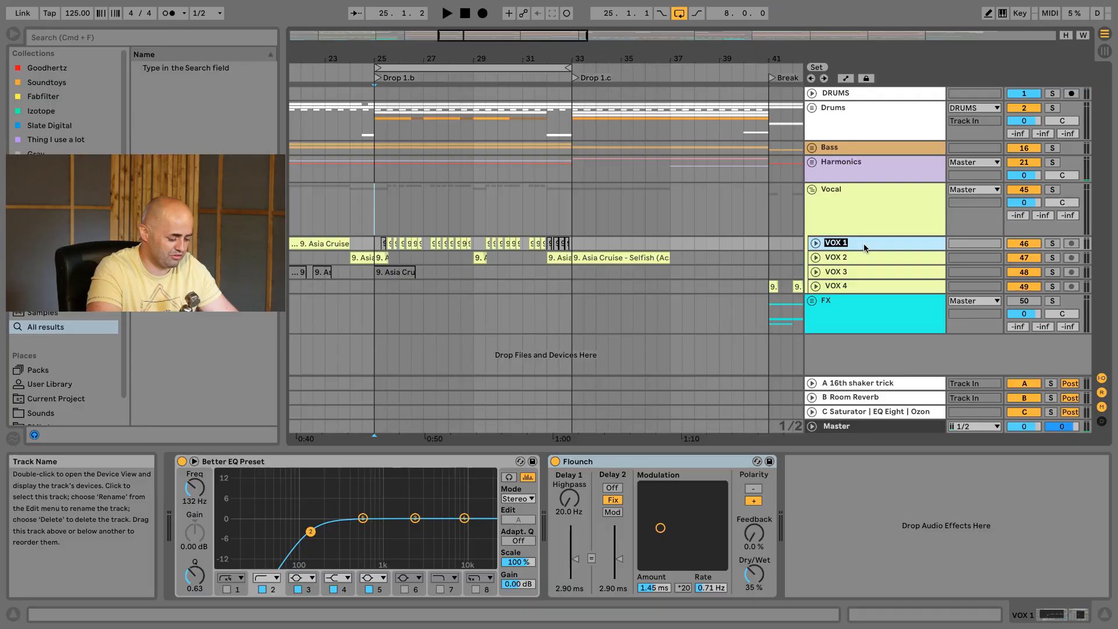
Step: Rename the VOX 1 track as "Eh AH"
text(Eh AH)
key(Return)
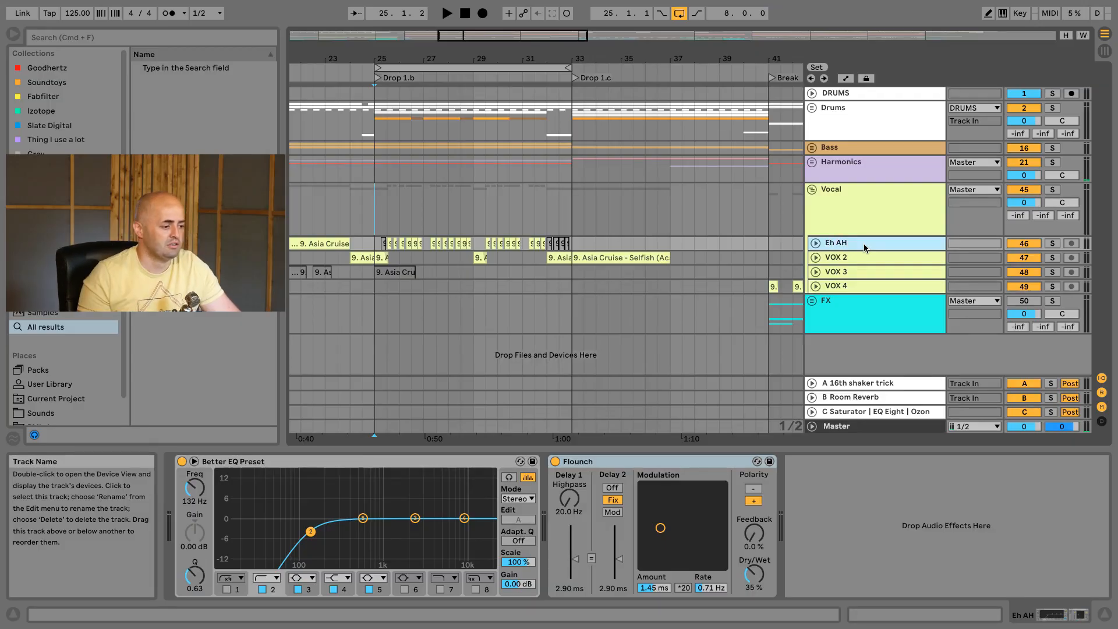
Step: Enable the metronome and play the opening of Drop 1.b to check the timing of the vocal chops
click(373, 243)
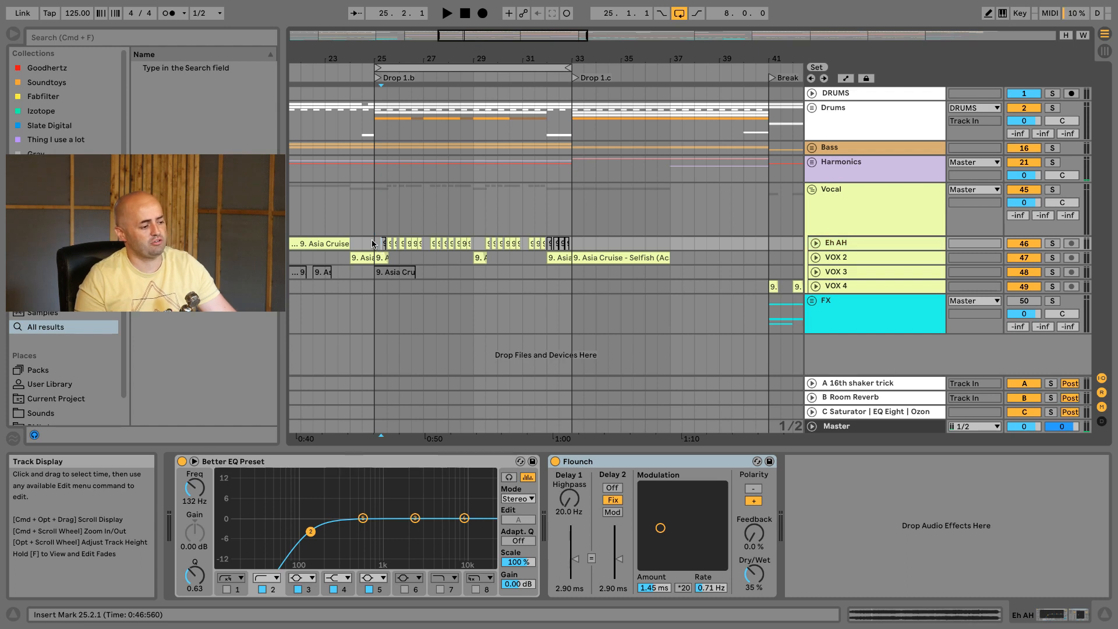
click(166, 14)
key(space)
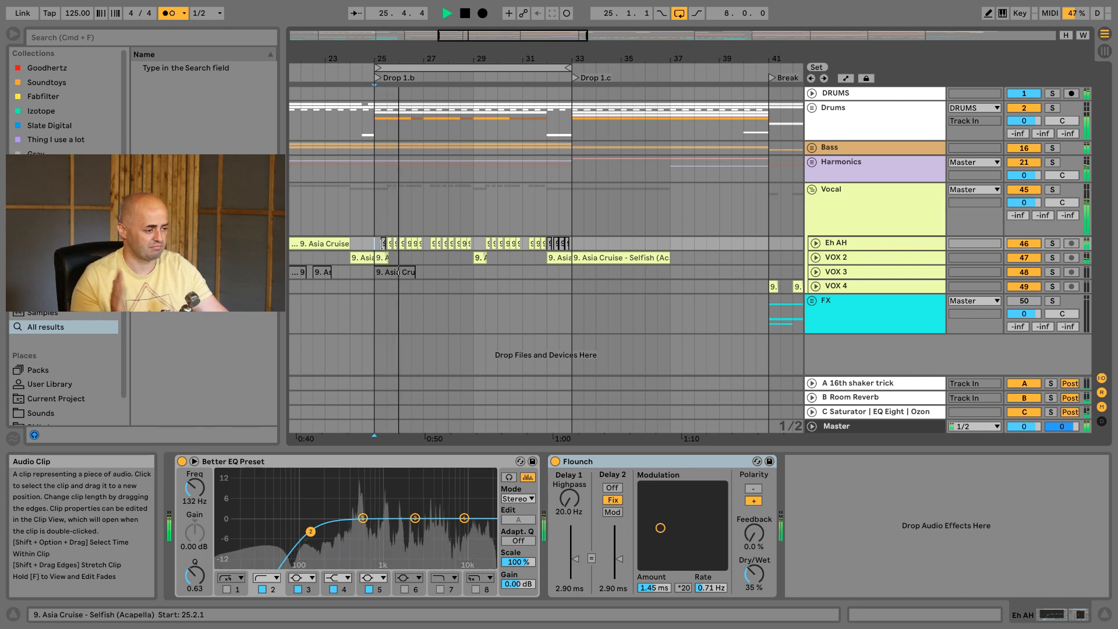
key(space)
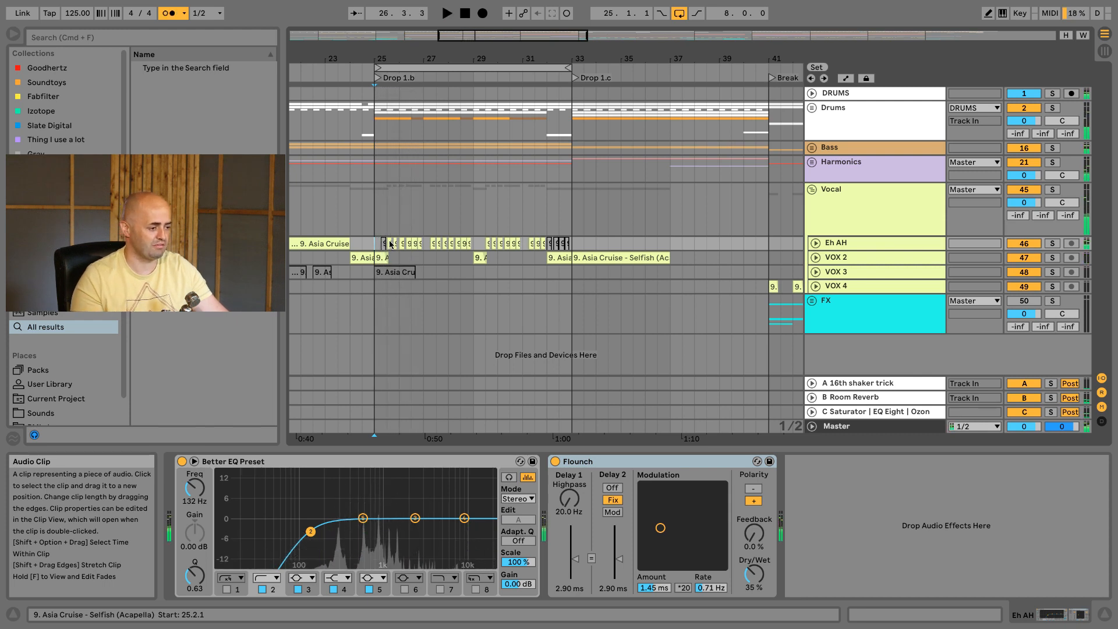
Step: Shift the misaligned vocal chops on the Eh AH track onto the grid, starting at 28.2.1 and 30.2.1
scroll(390, 242, up, 5)
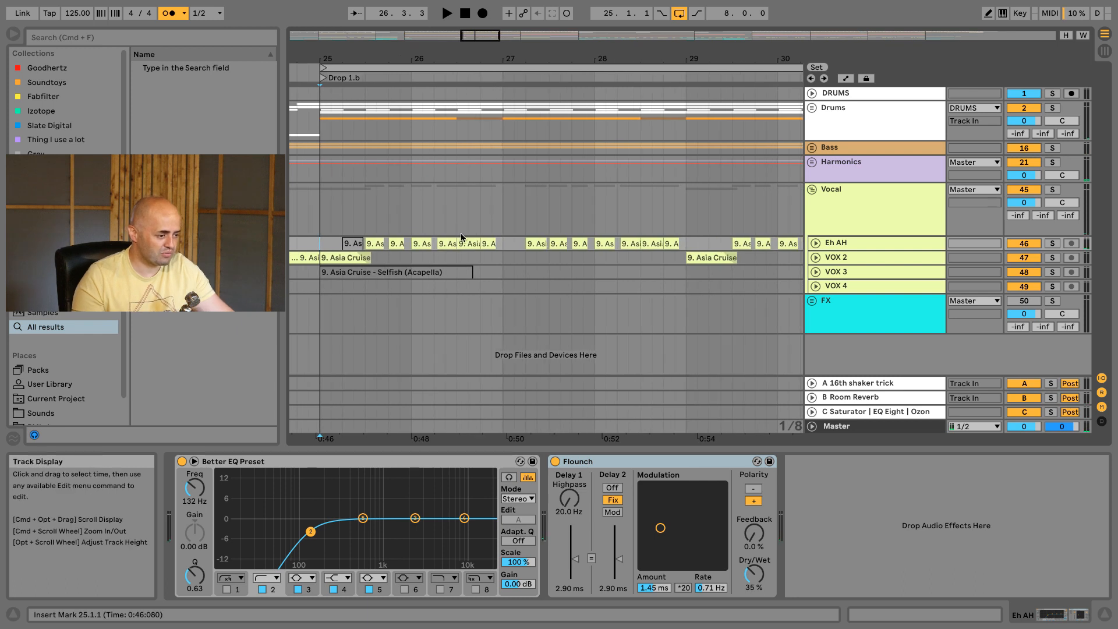
click(446, 243)
drag(441, 59, 450, 247)
drag(501, 62, 309, 58)
drag(685, 243, 665, 245)
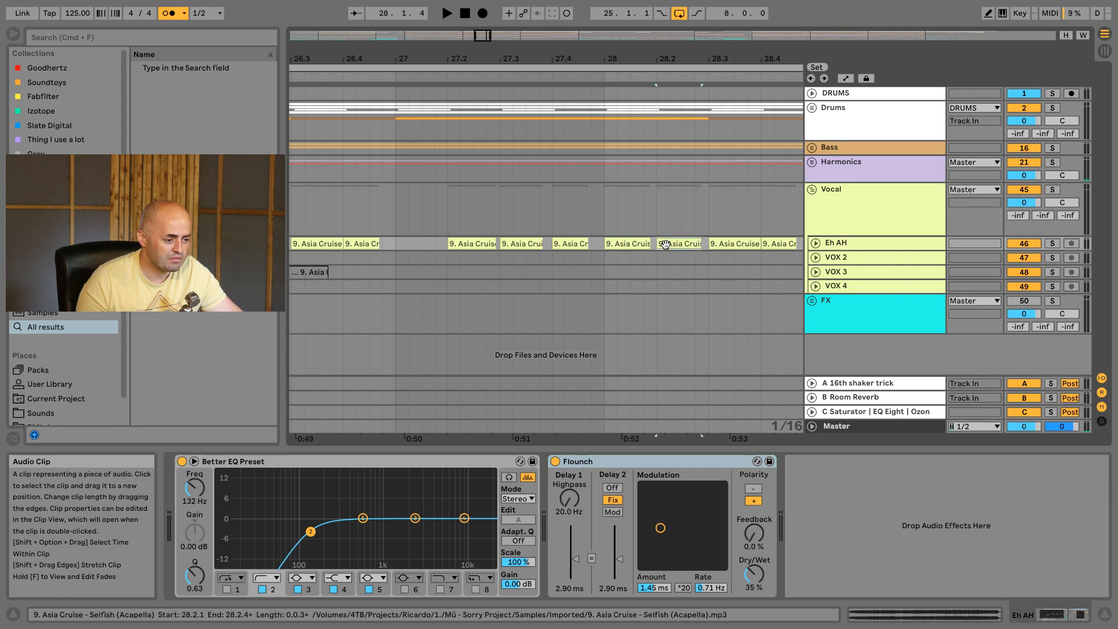
drag(749, 60, 248, 62)
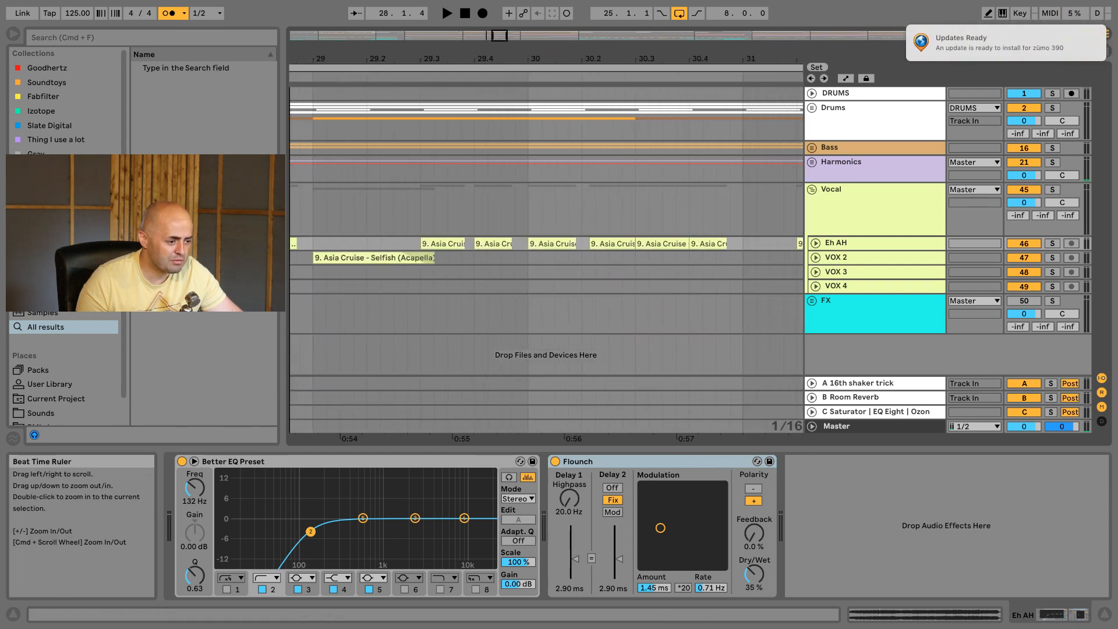
drag(608, 243, 600, 243)
Step: Solo the Vocal group and play it from the start of Drop 1.b at bar 25
drag(607, 51, 861, 179)
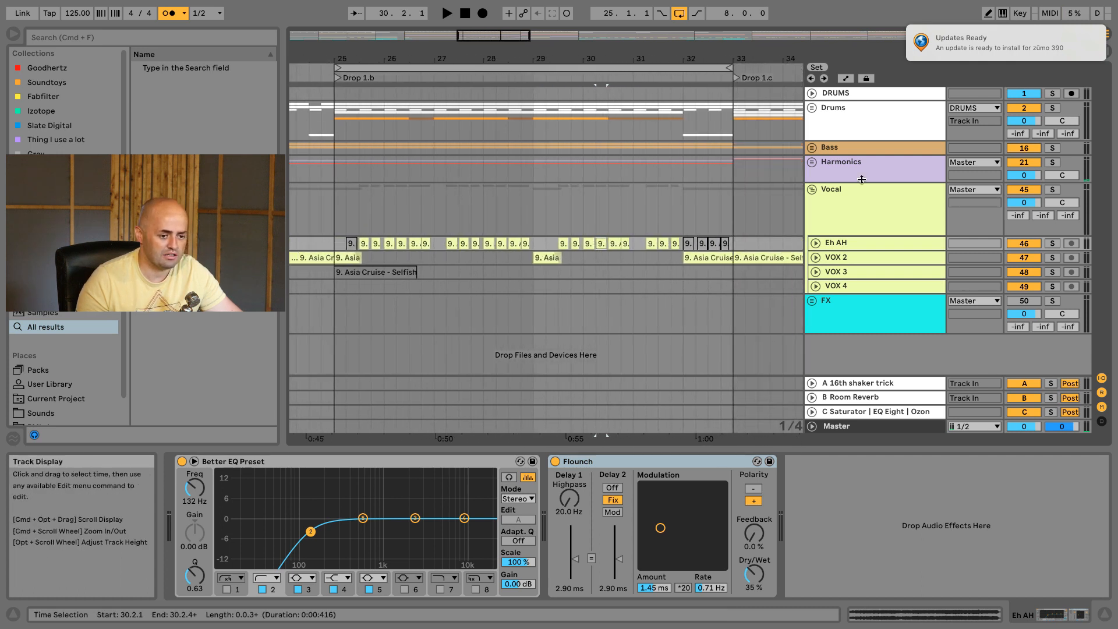
key(space)
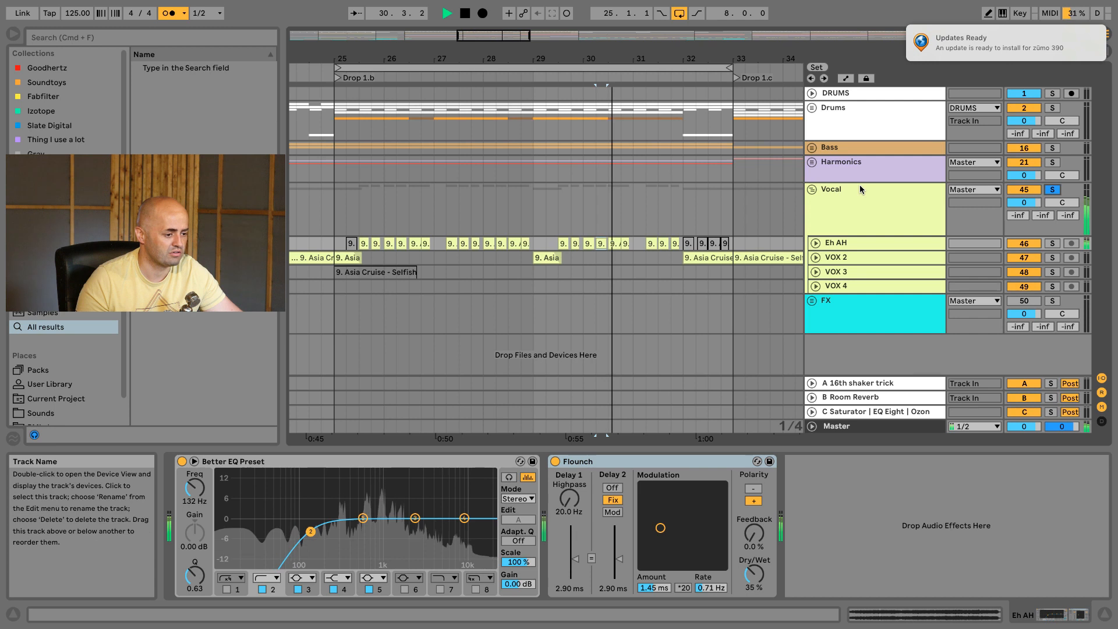
click(335, 224)
key(space)
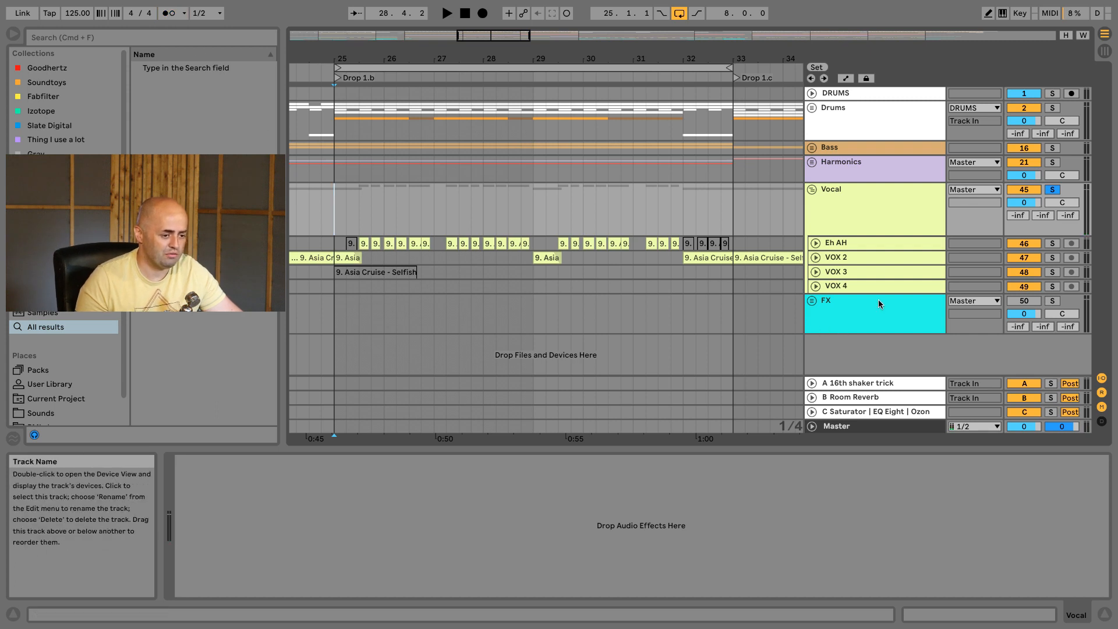
Step: Delete the Better EQ Preset device from the Eh AH track
click(862, 246)
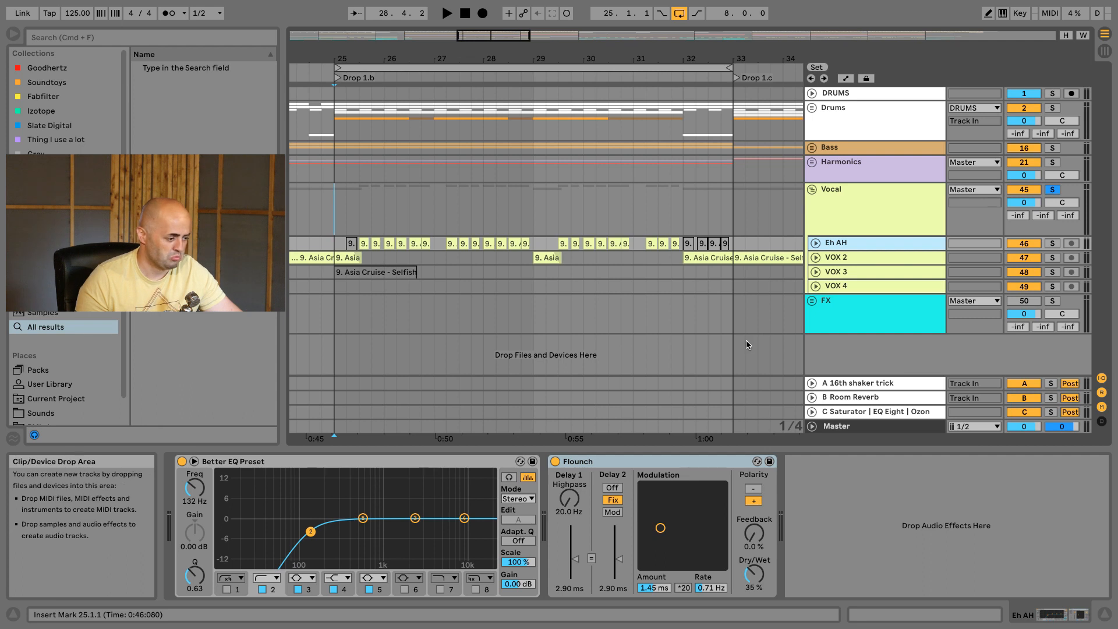
click(424, 467)
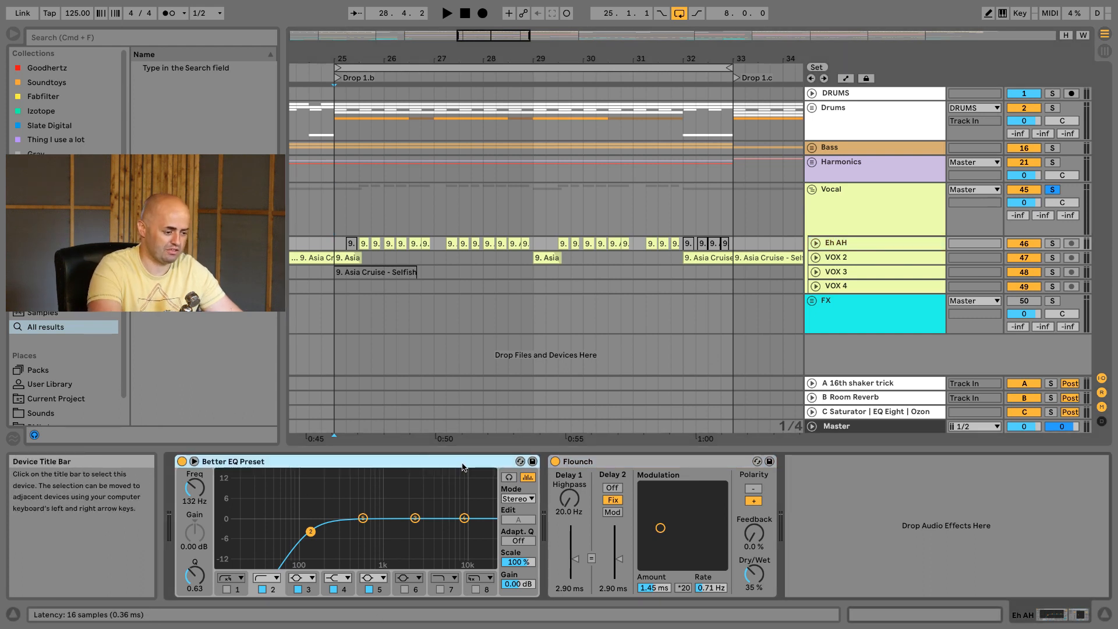
key(Delete)
Step: Play the soloed vocals with Flounch bypassed and re-enabled to compare its effect on the Eh AH track
key(space)
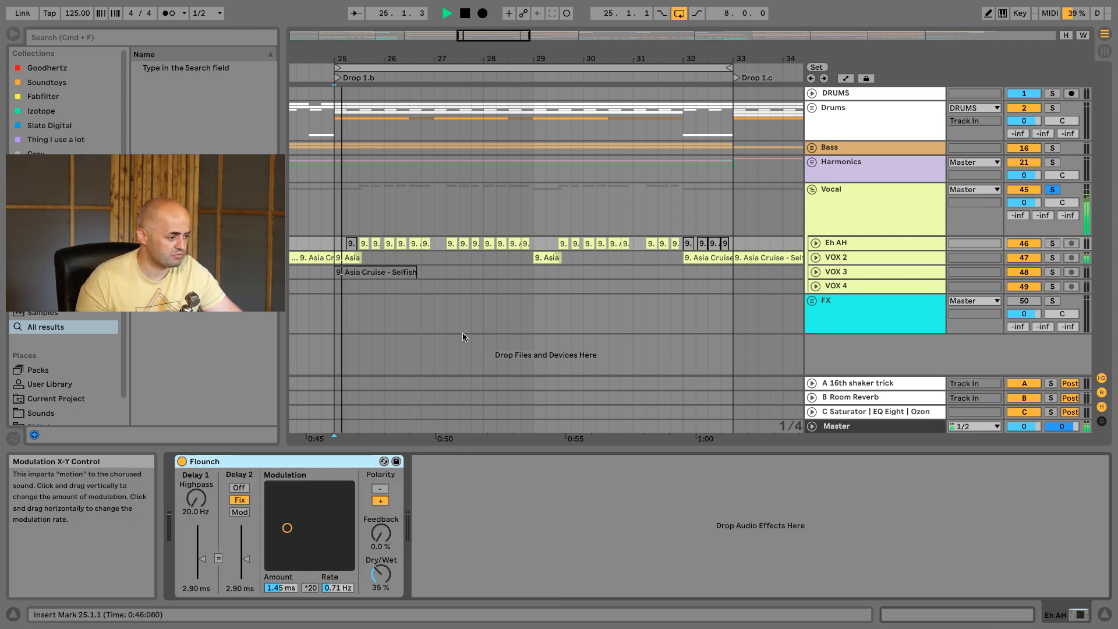
key(space)
click(182, 462)
key(space)
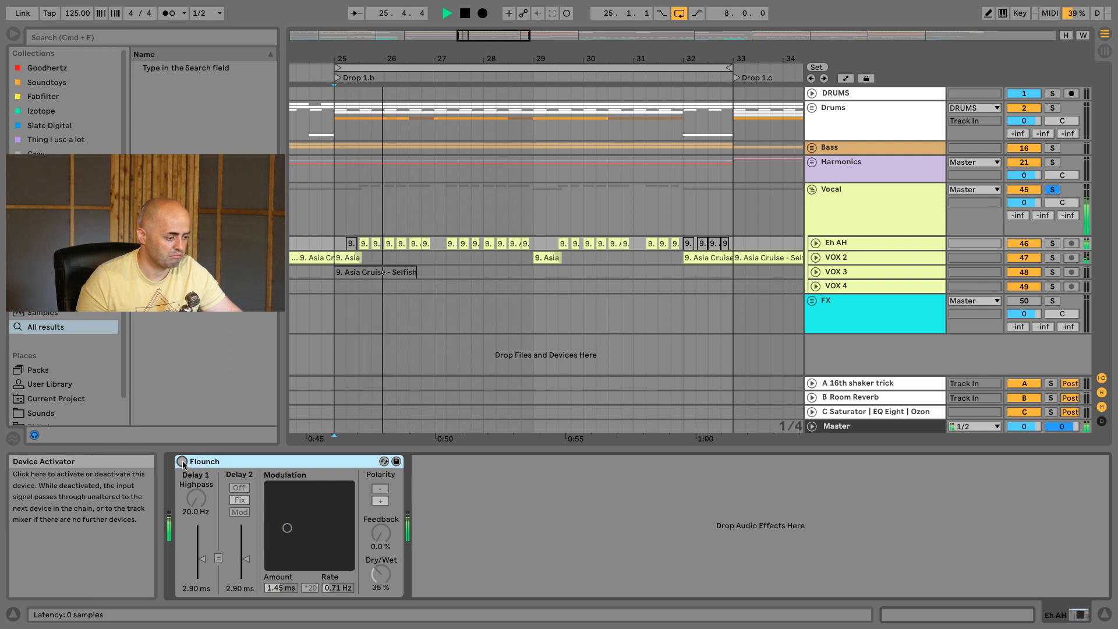
click(182, 462)
key(space)
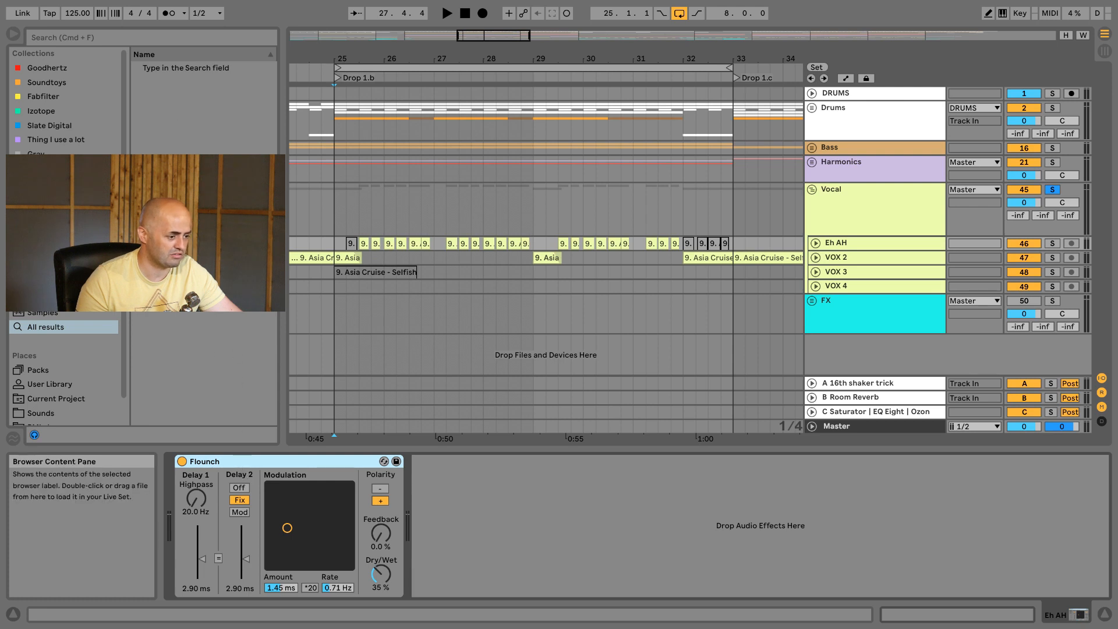
Step: Find EQ Eight in the browser and add it after Flounch on the Eh AH track
click(145, 42)
text(eq)
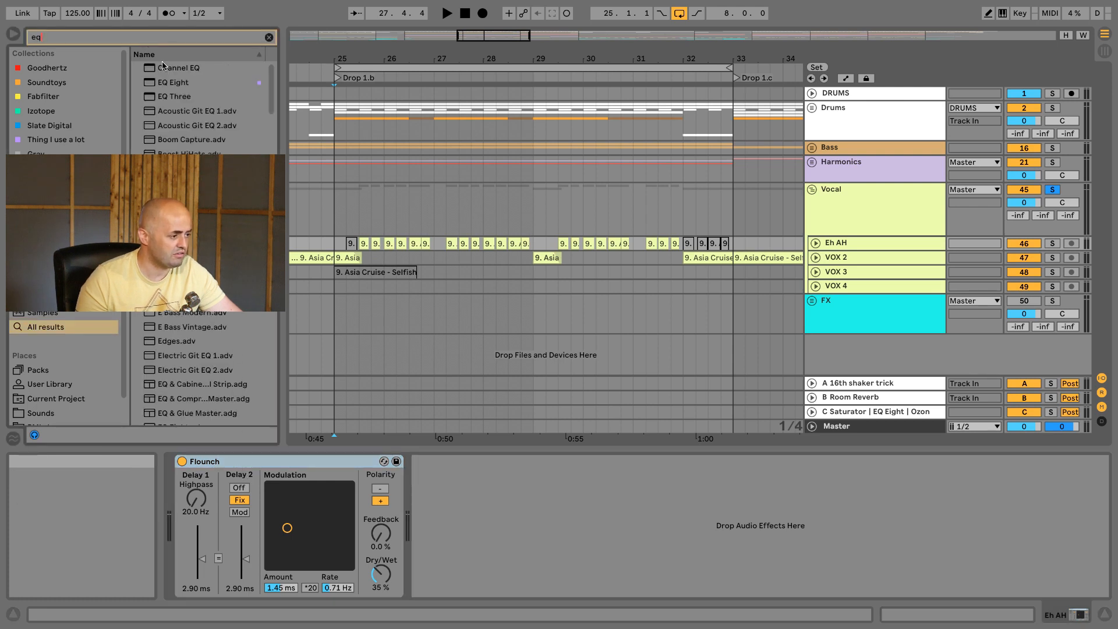
mouse_move(173, 82)
mouse_down()
mouse_move(485, 545)
mouse_move(493, 536)
mouse_up()
Step: Set a low cut at 121 Hz on the Eh AH track using only EQ Eight's band 1, and mute VOX 2
key(space)
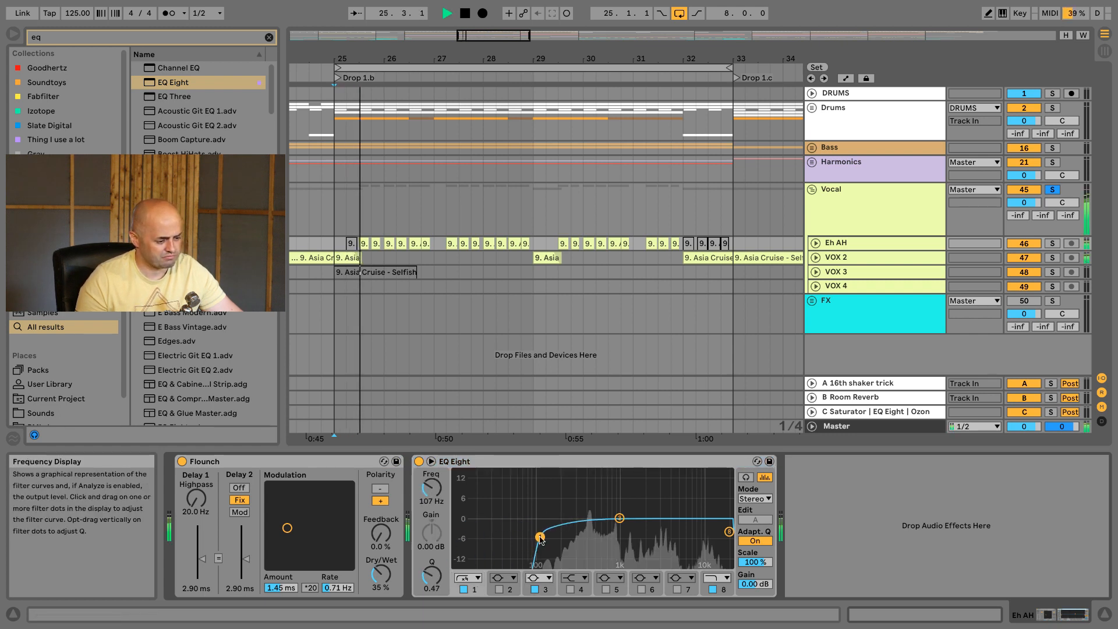
drag(540, 537, 543, 535)
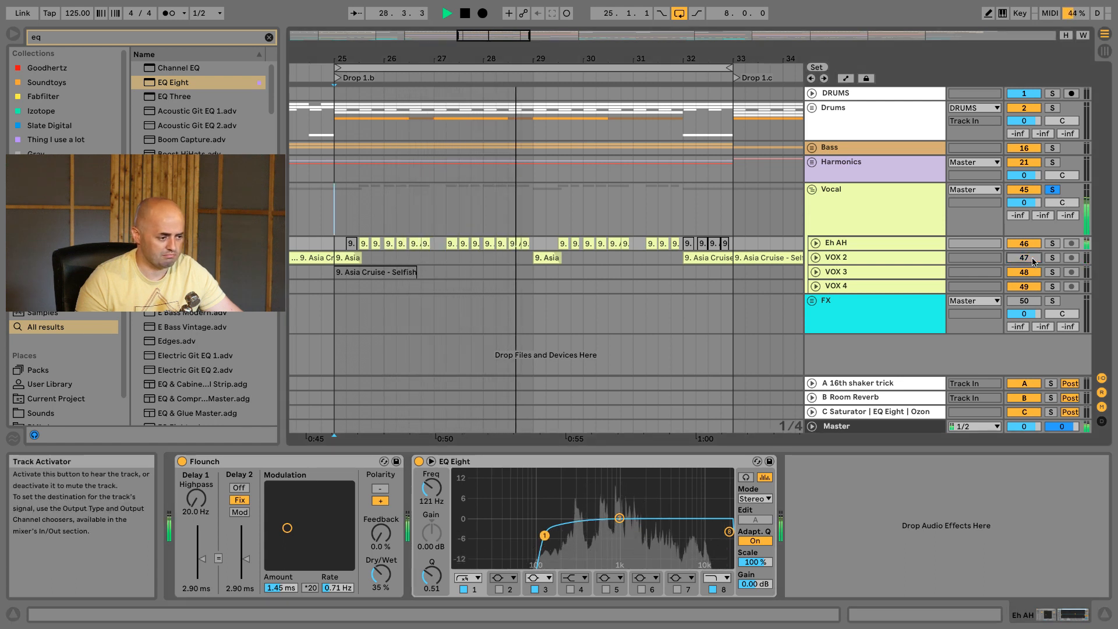
key(space)
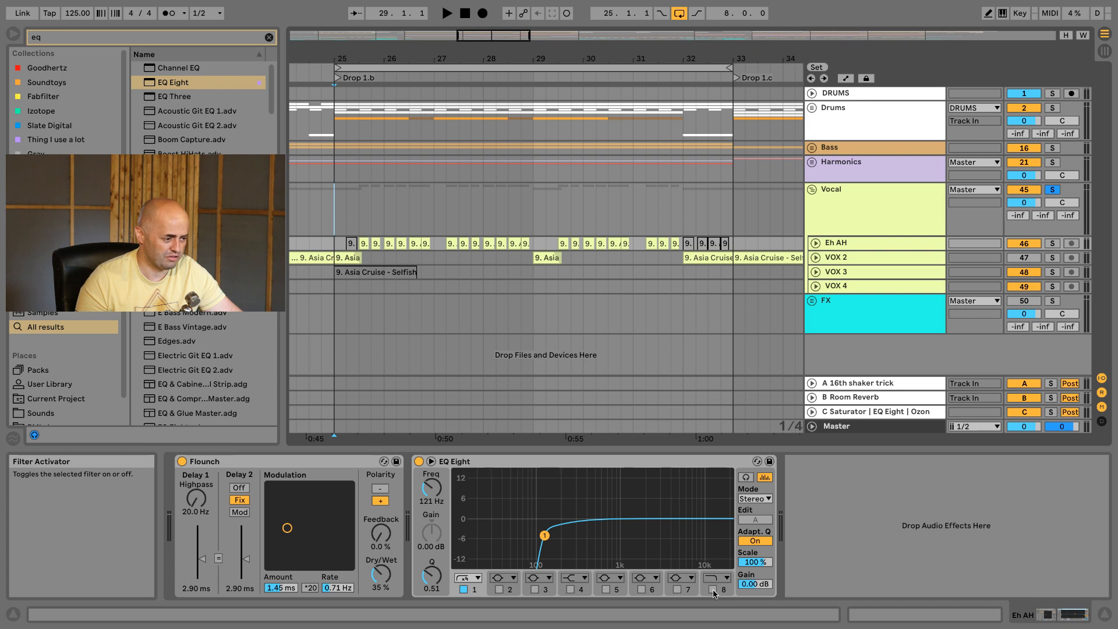
click(268, 38)
Step: Copy the Boots and Cats/Autofilter rack from the Chord Stack group in Harmonics to the end of the Eh AH device chain
click(848, 174)
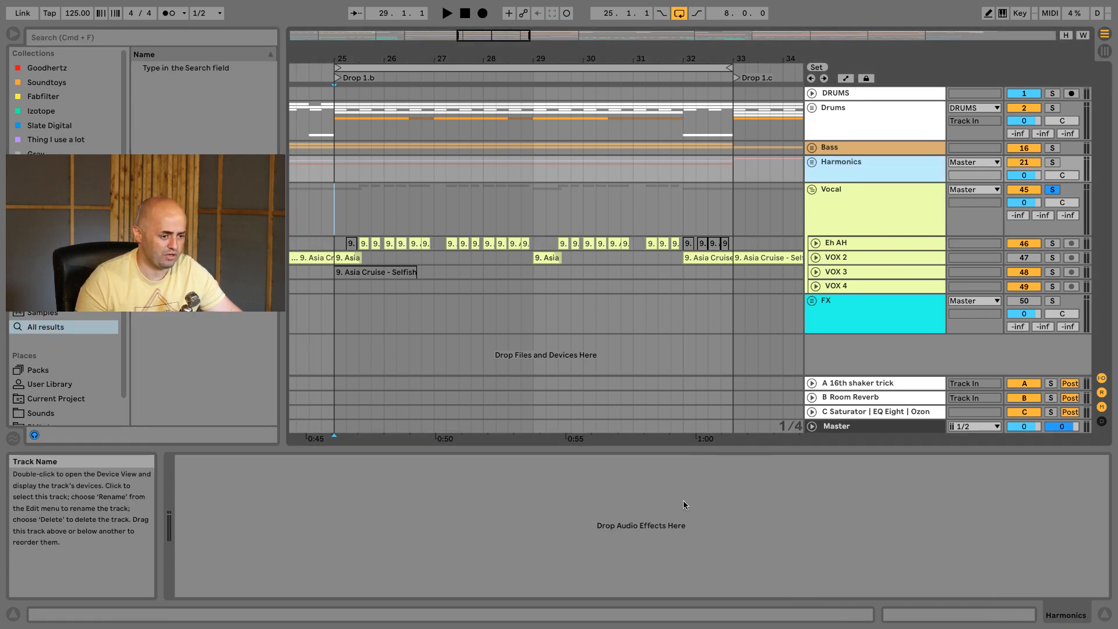
click(811, 162)
click(856, 268)
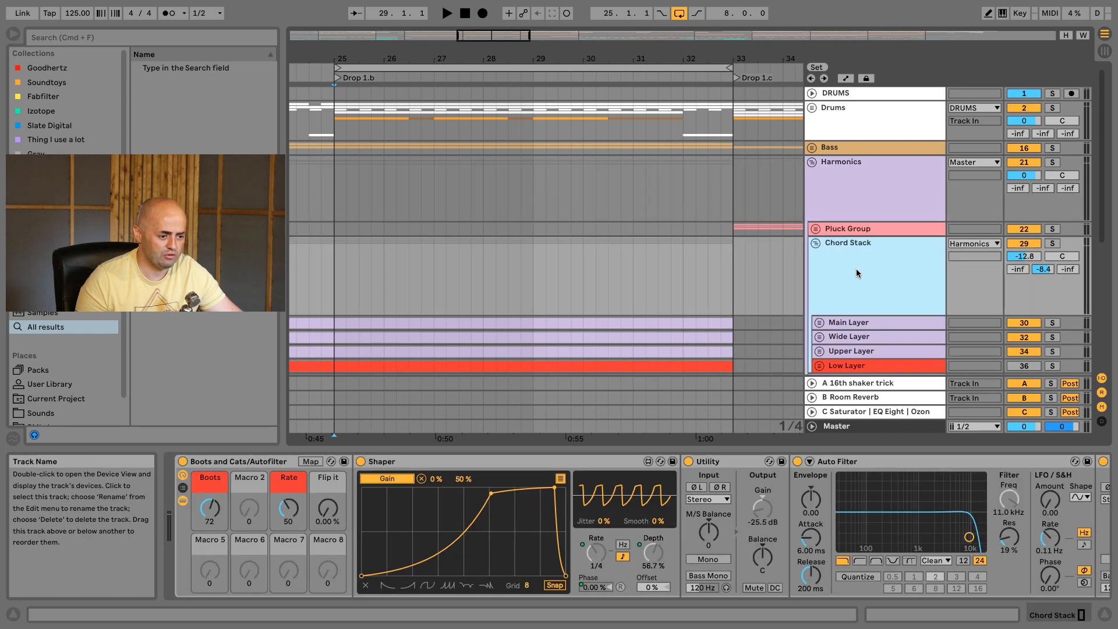
click(182, 499)
click(233, 462)
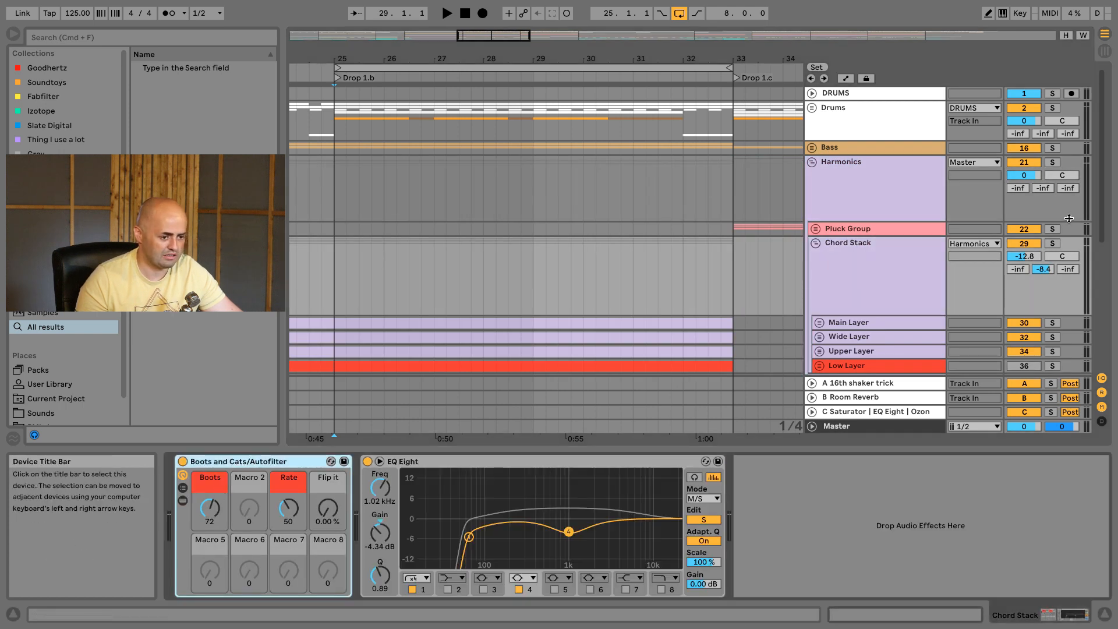
click(812, 163)
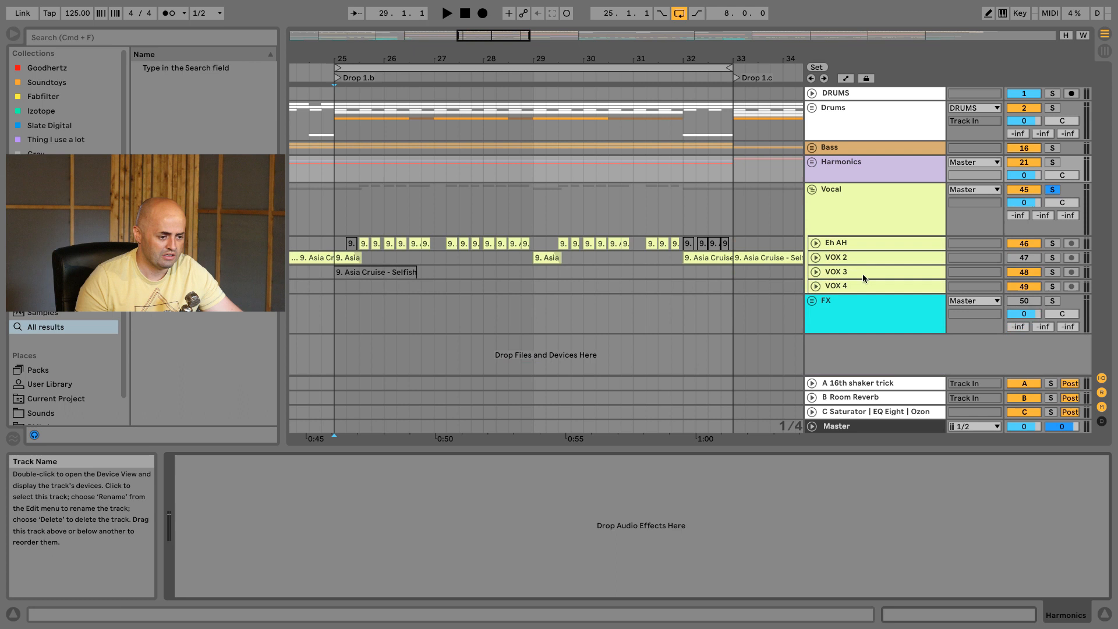
click(850, 241)
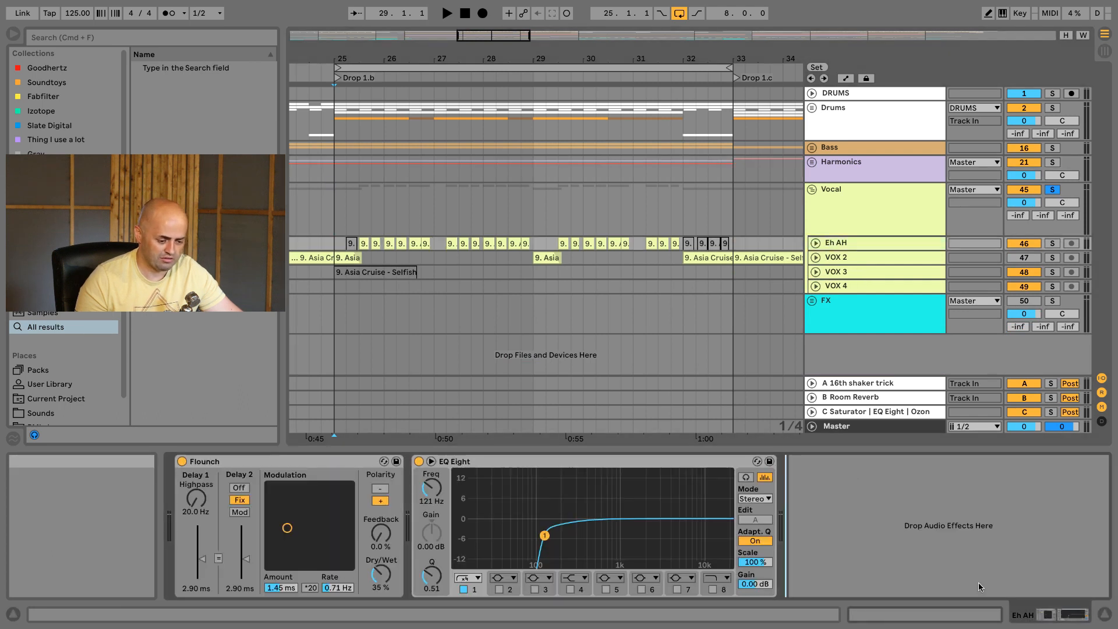
key(super+v)
Step: Delete the Auto Filter device from the pasted Boots and Cats/Autofilter rack on the Eh AH track
click(793, 501)
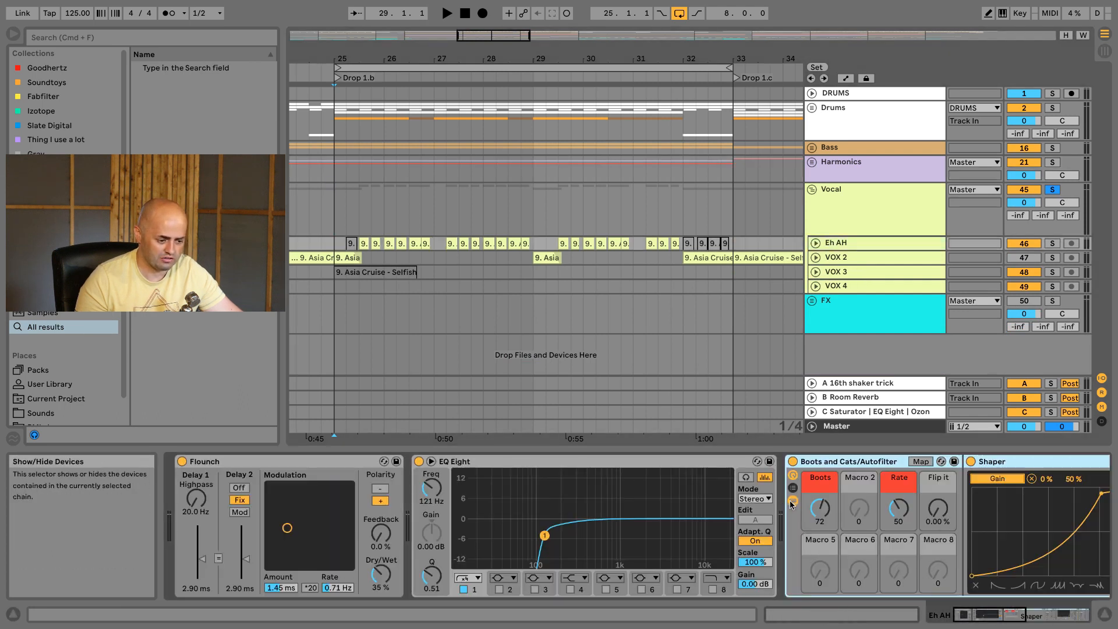
drag(1001, 619, 1045, 619)
click(894, 464)
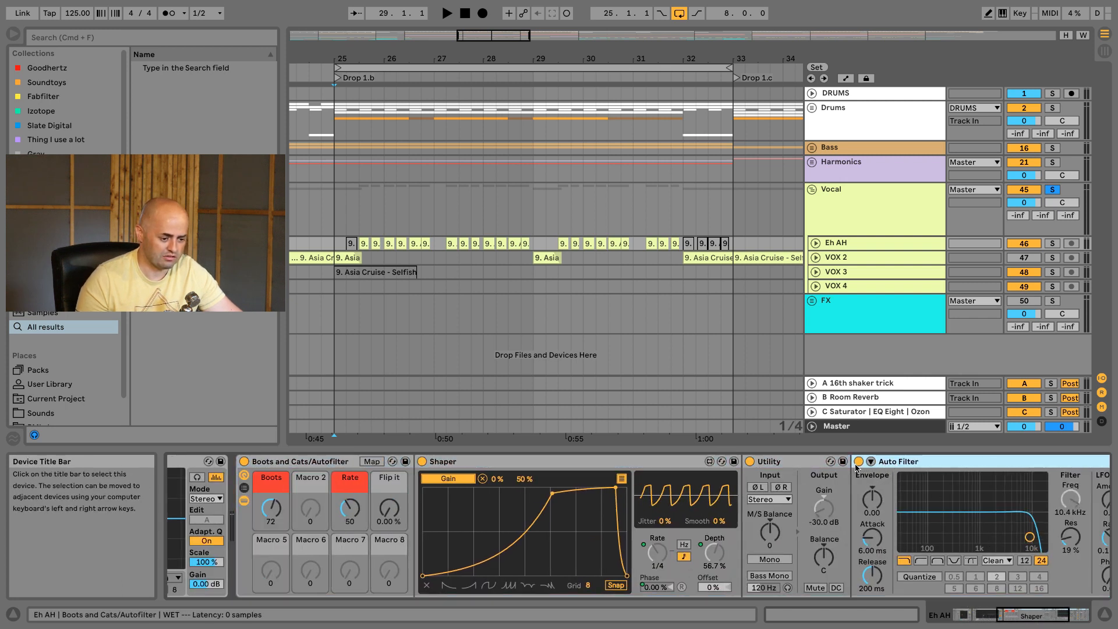
key(Delete)
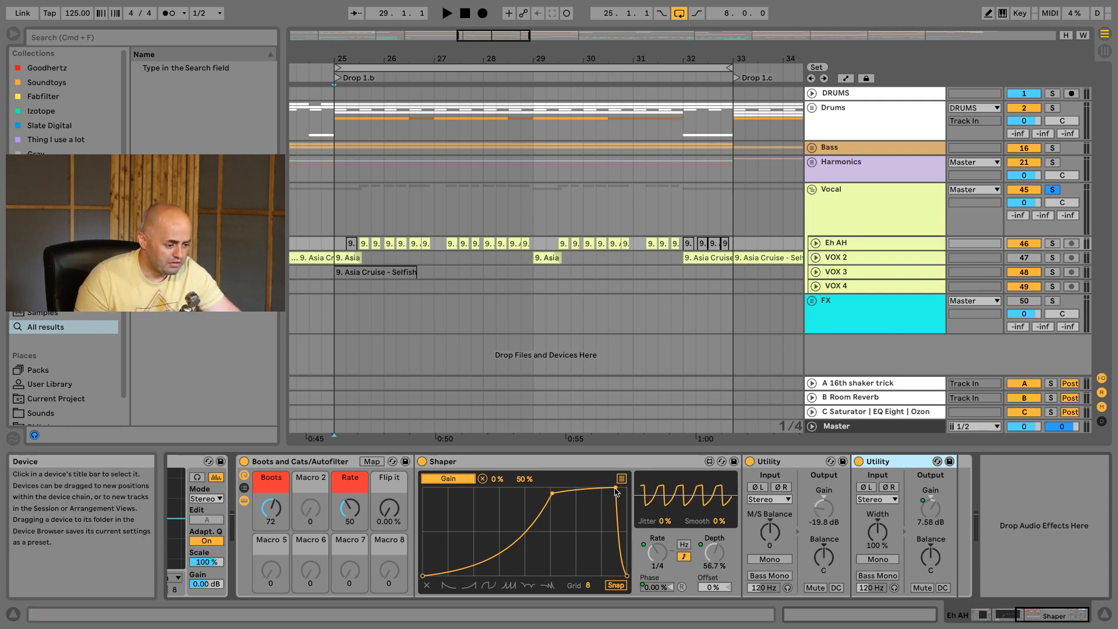
Step: Move the last upper point of the rack's Shaper curve to the end of the cycle and fold the rack's devices away
drag(615, 492, 619, 493)
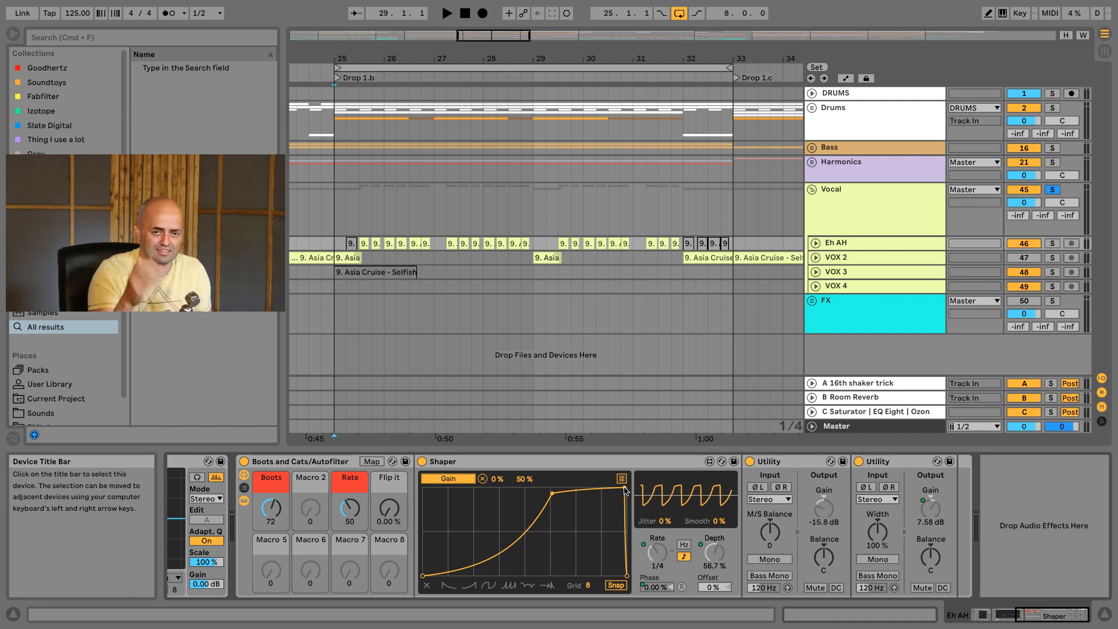
click(244, 501)
click(1045, 616)
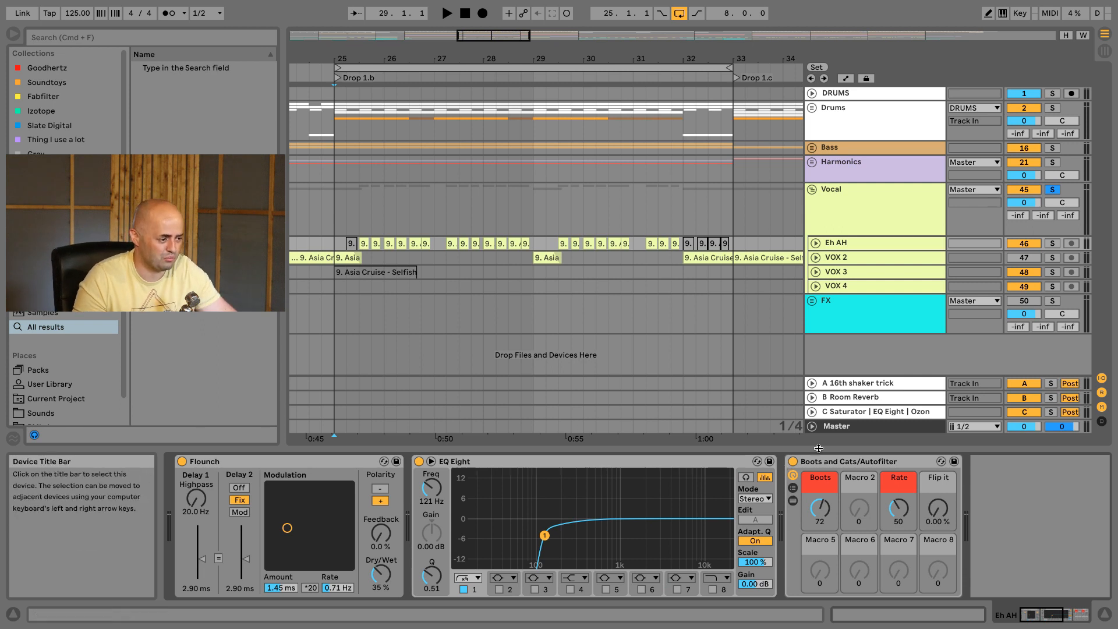
Step: Play the soloed vocals to hear the Boots and Cats/Autofilter rack on Eh AH, and unfold that track
key(space)
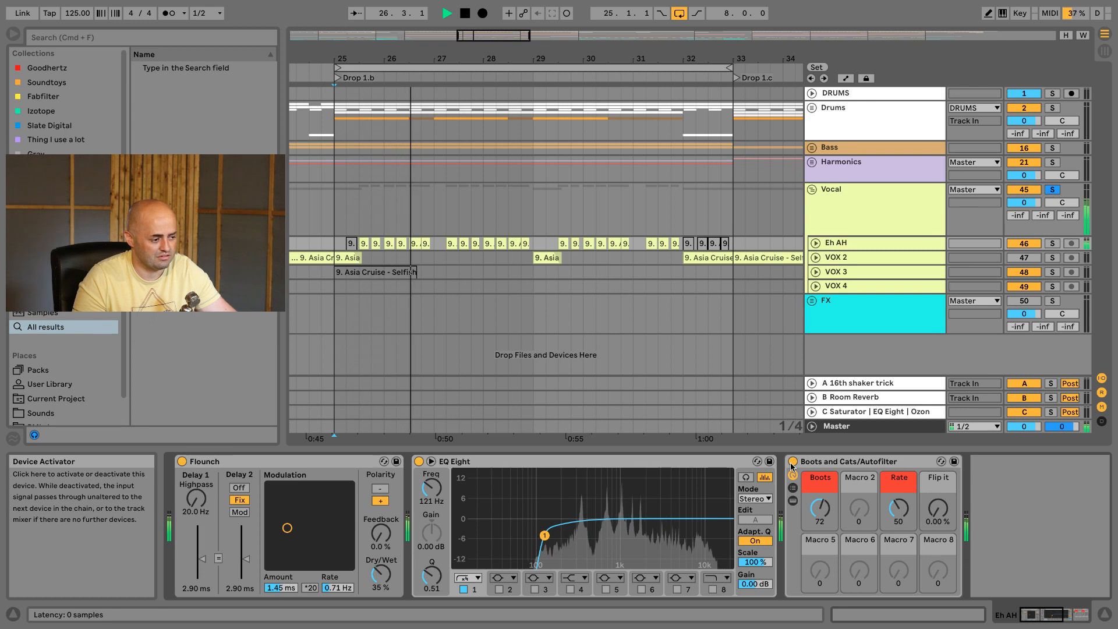
key(space)
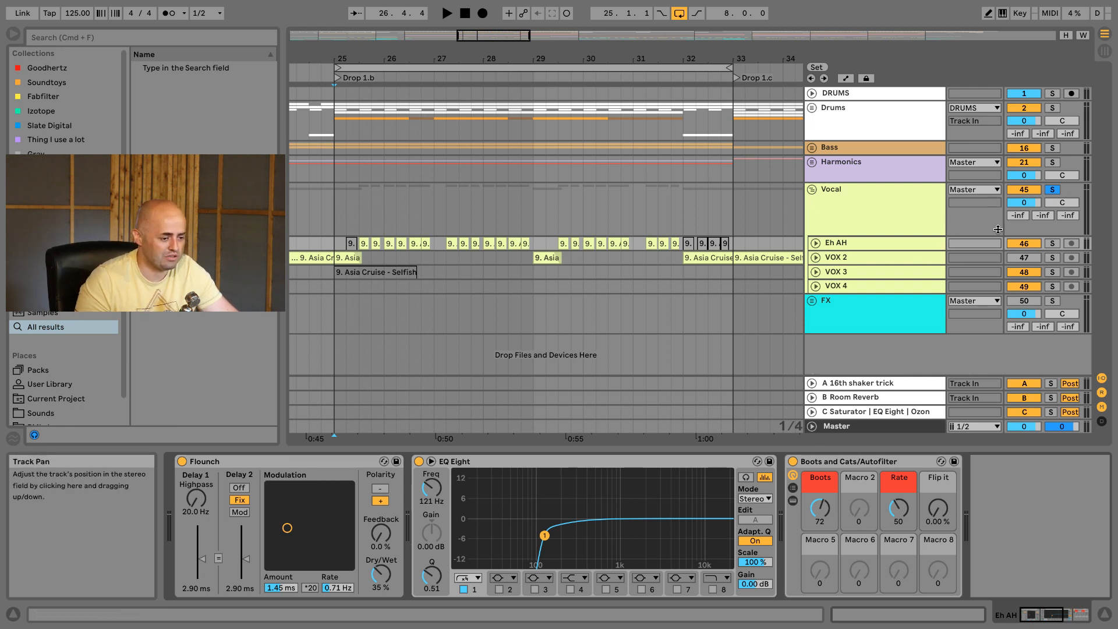
click(816, 243)
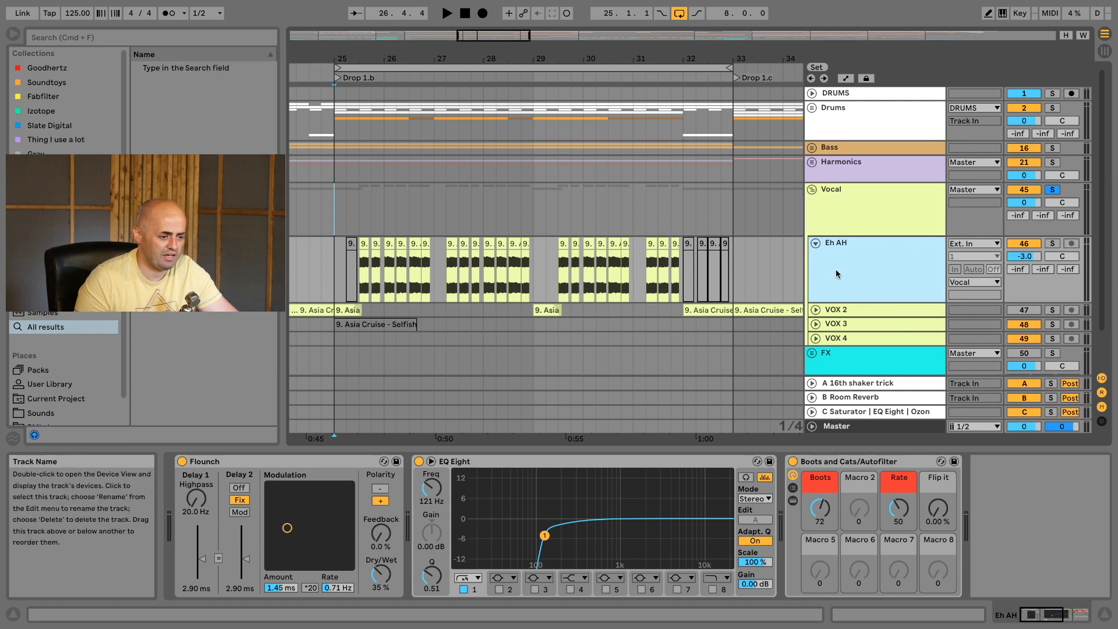
Step: Add Ozone Imager from the "Thing I use a lot" collection to the end of the Eh AH device chain
click(104, 41)
click(88, 140)
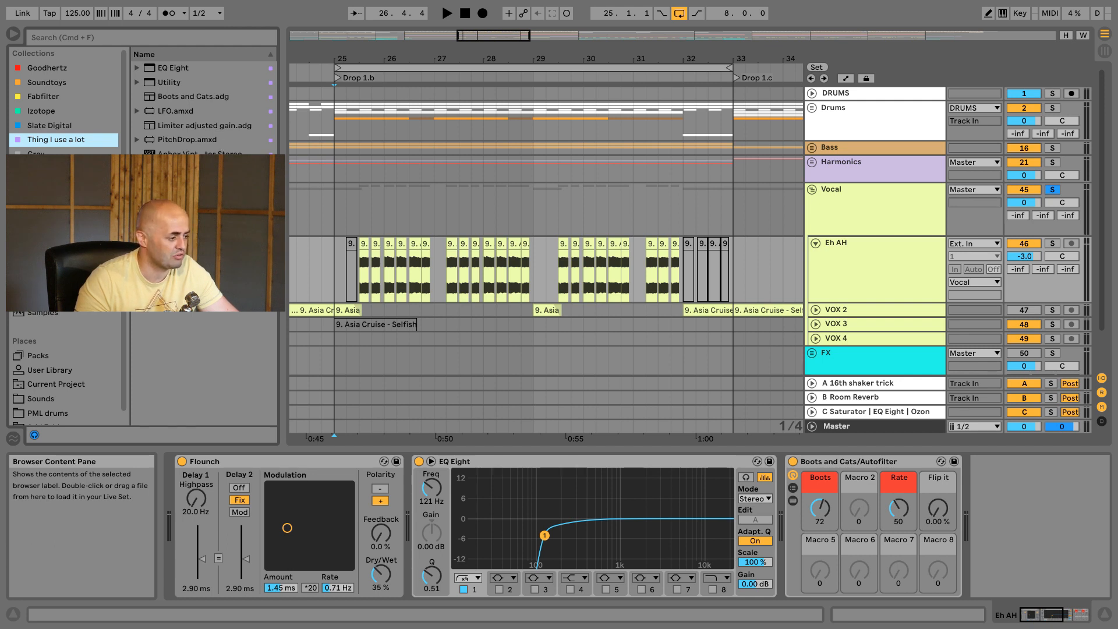
drag(192, 215, 1041, 517)
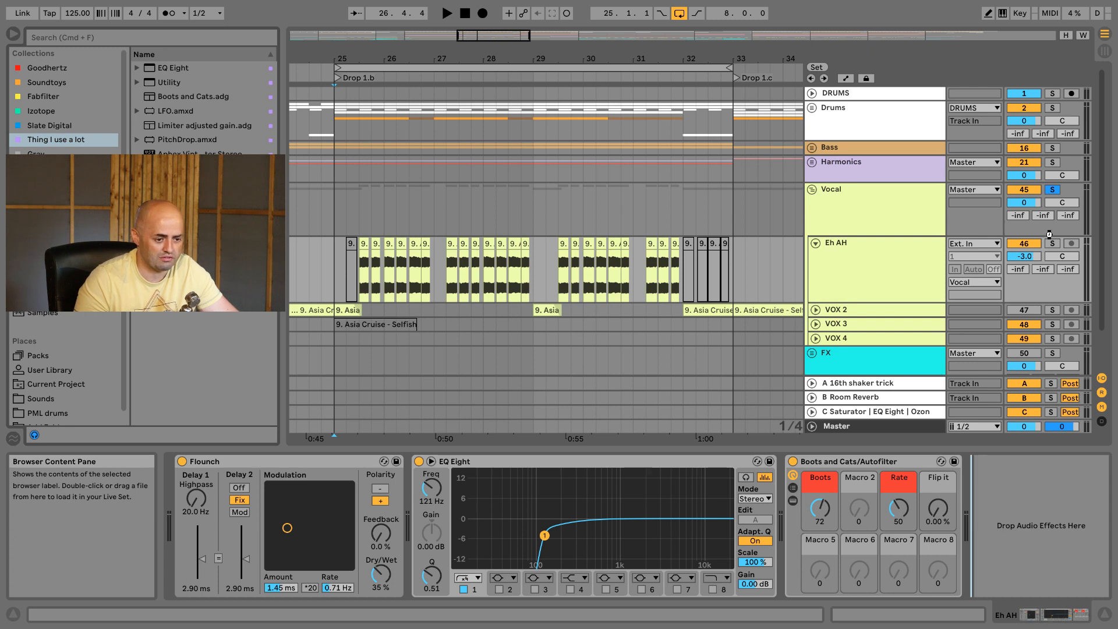
Step: Unsolo the Vocal group and play Drop 1.b in the full mix
click(1054, 193)
key(space)
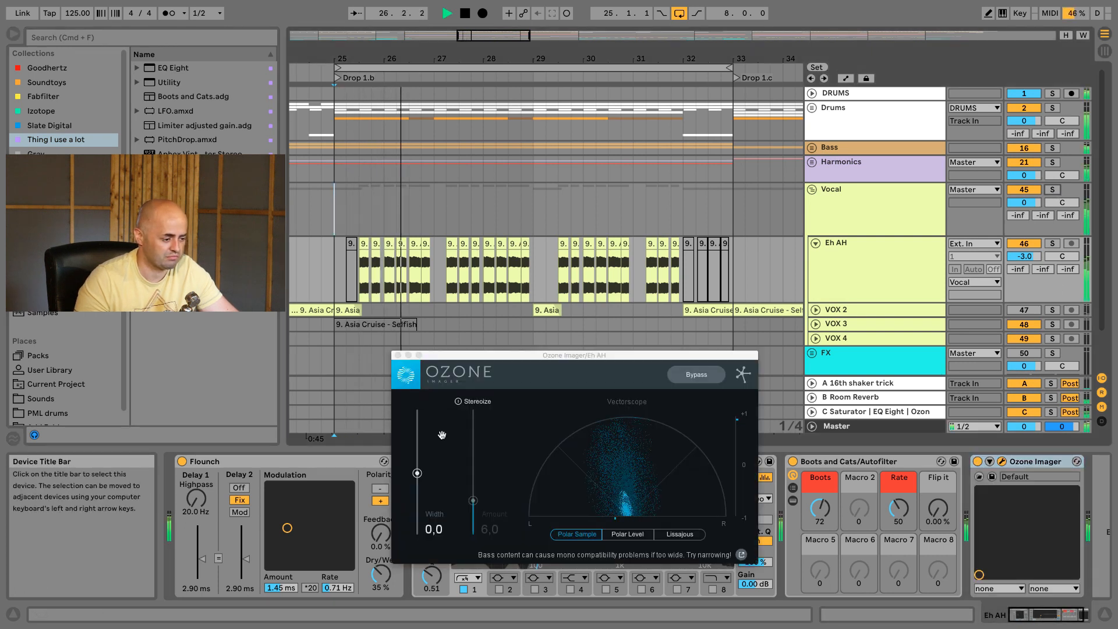
Step: Enable Stereoize in the Eh AH Ozone Imager with width 24.5 and amount 6.8, and close the plug-in window
click(458, 402)
drag(417, 472, 417, 455)
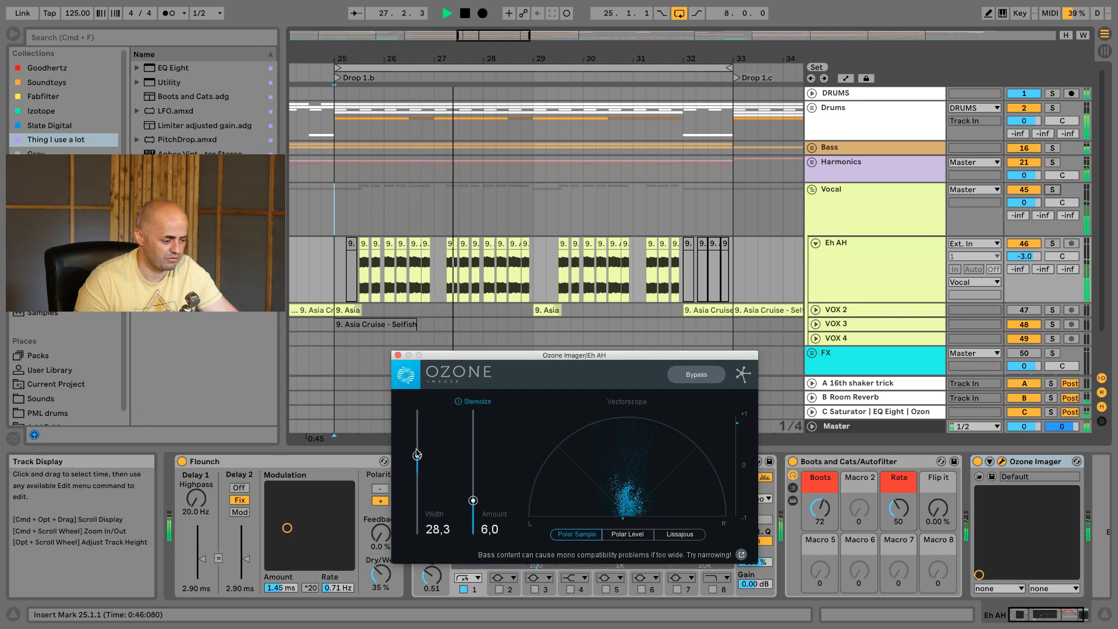
drag(472, 499, 472, 495)
drag(418, 455, 417, 458)
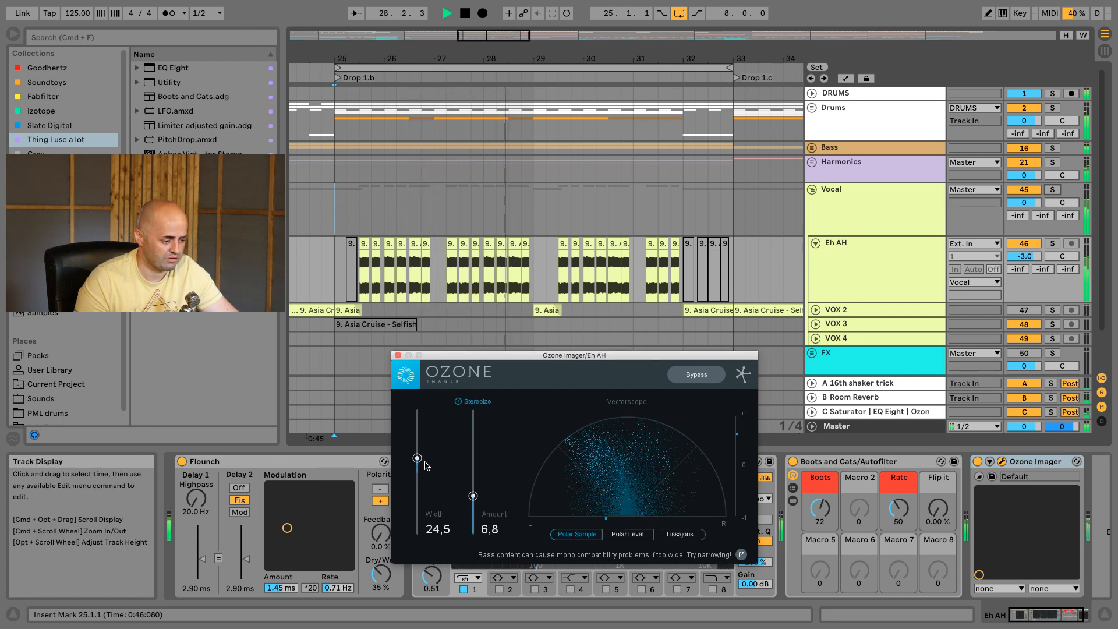
click(398, 356)
Step: Reset the Eh AH track volume to 0 dB and replay Drop 1.b in the full mix
key(space)
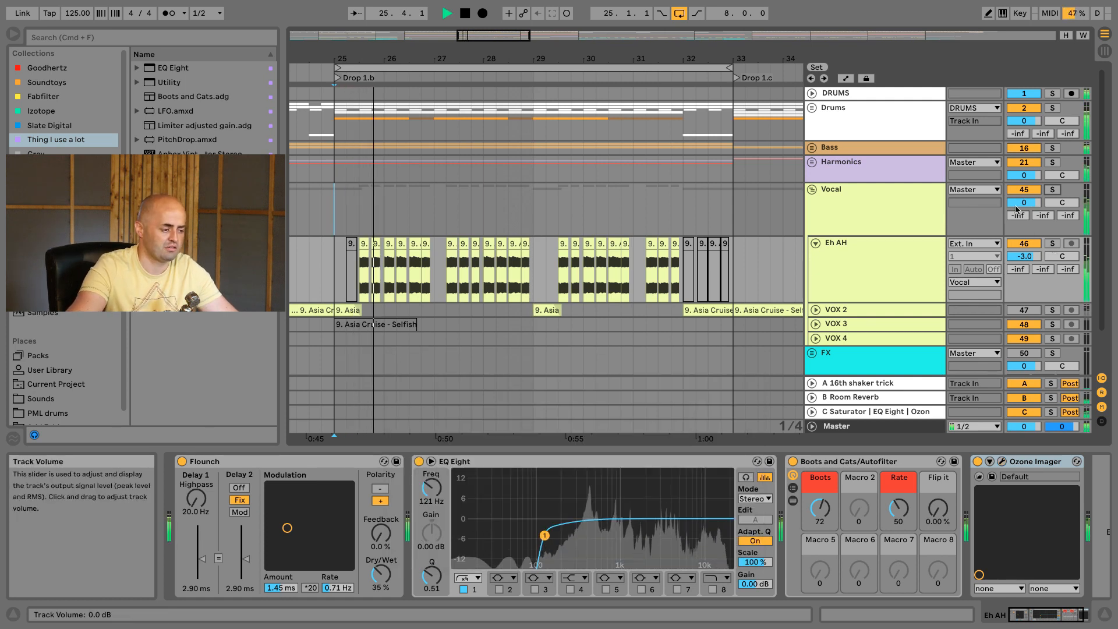
key(space)
double_click(1031, 258)
key(space)
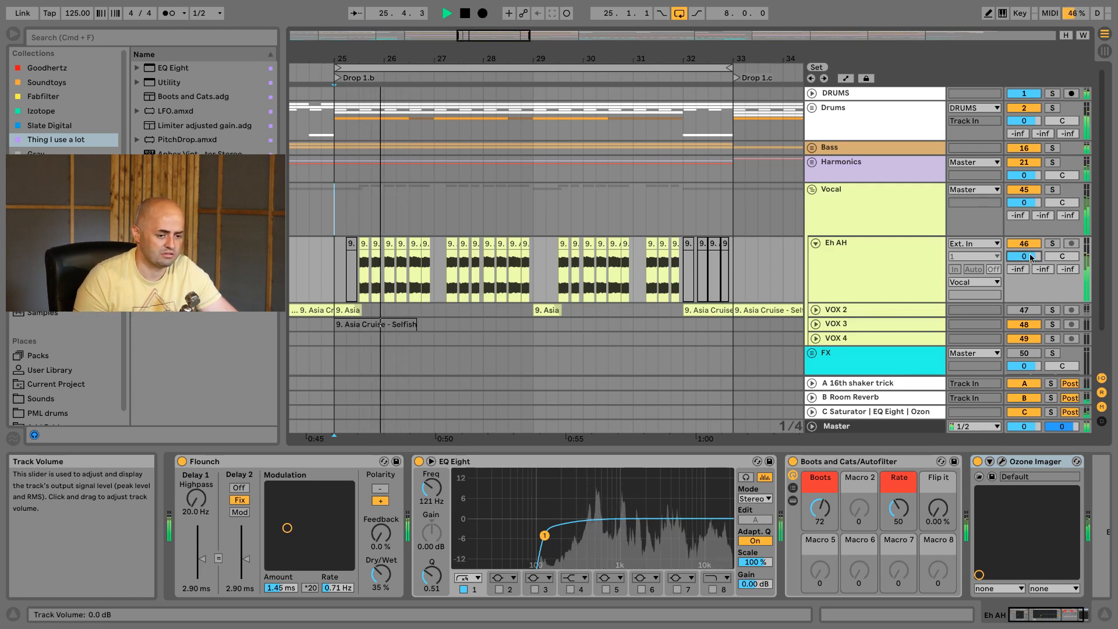
key(space)
Step: Set the Boots macro of the Boots and Cats/Autofilter rack to 55 and hide the rack's devices
drag(1014, 615, 1029, 610)
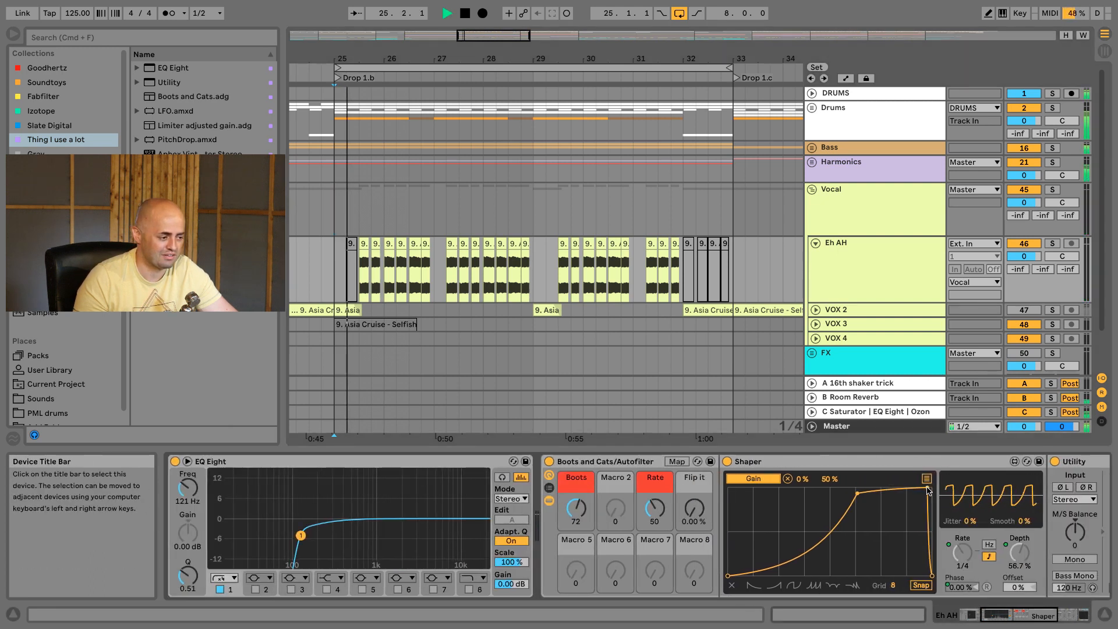
mouse_move(576, 508)
mouse_down()
mouse_move(576, 522)
mouse_move(581, 510)
mouse_up()
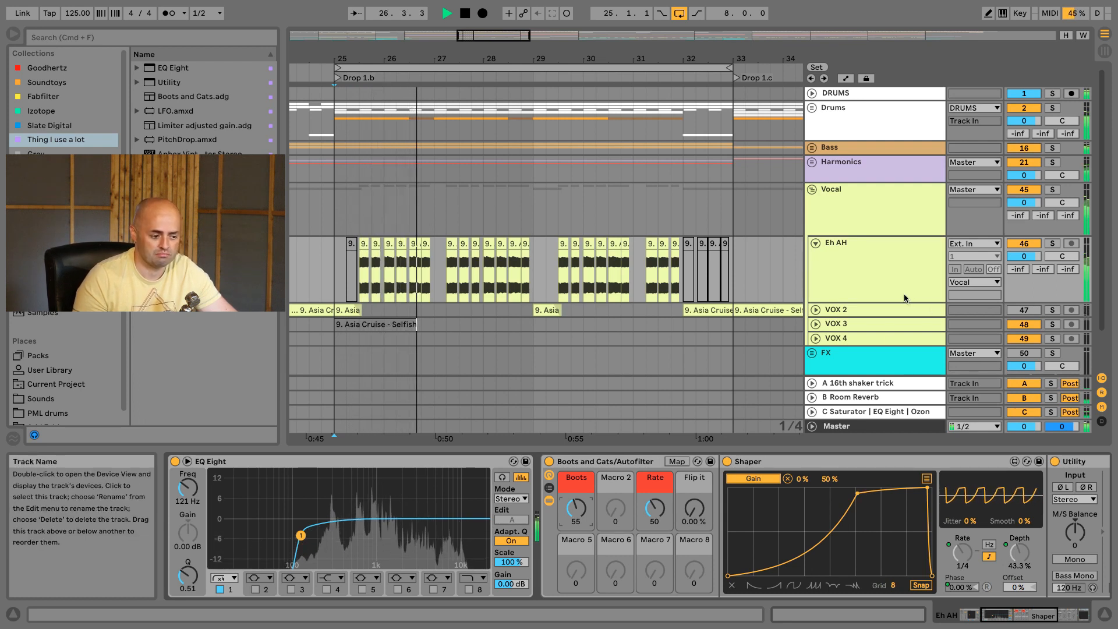
key(space)
click(550, 500)
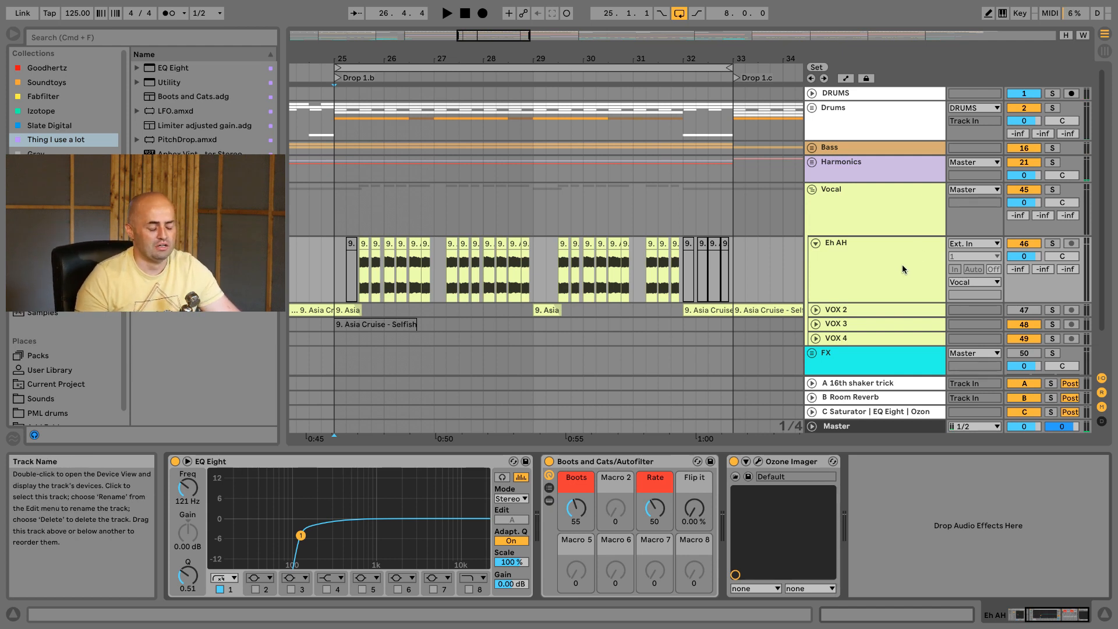
Step: Rename the VOX 2 track to Sorry and delete the Better EQ Preset from its device chain
scroll(898, 261, down, 2)
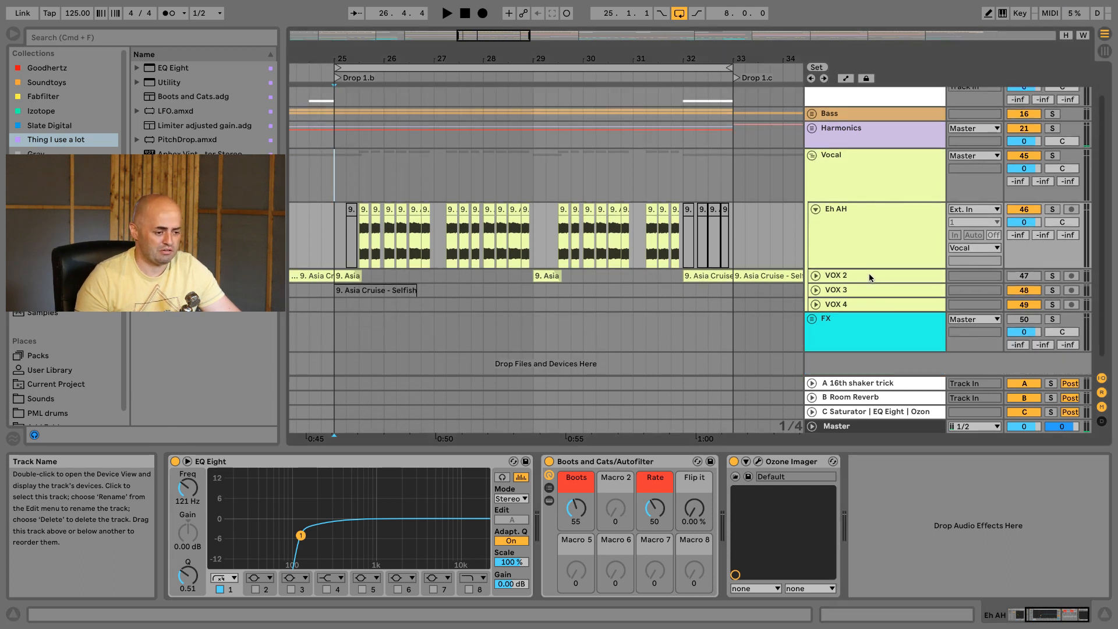
click(870, 275)
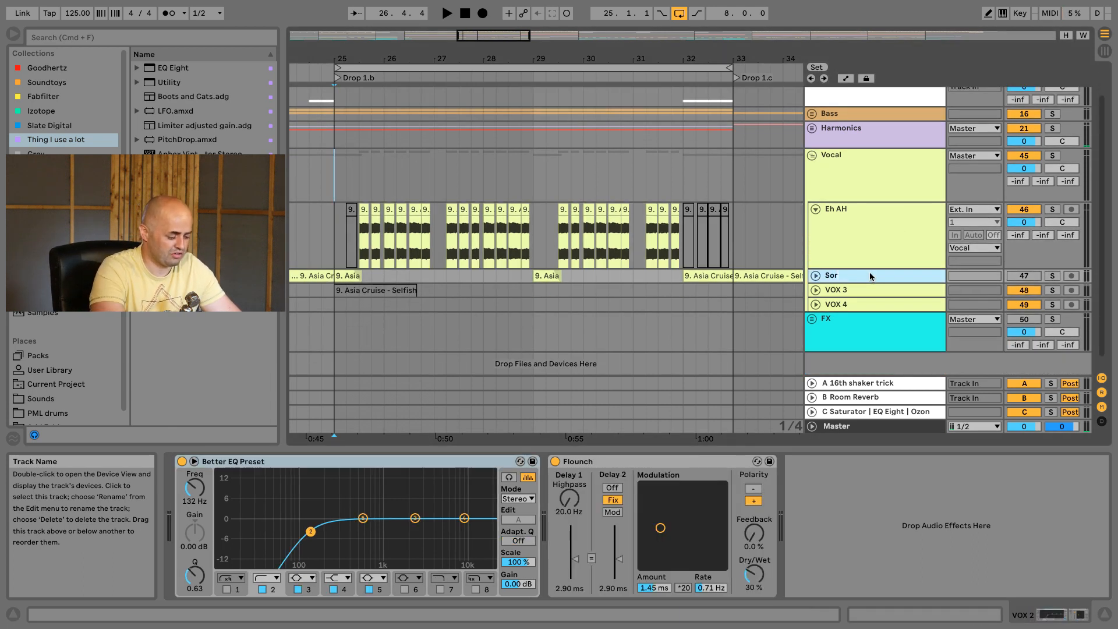
click(466, 466)
key(Delete)
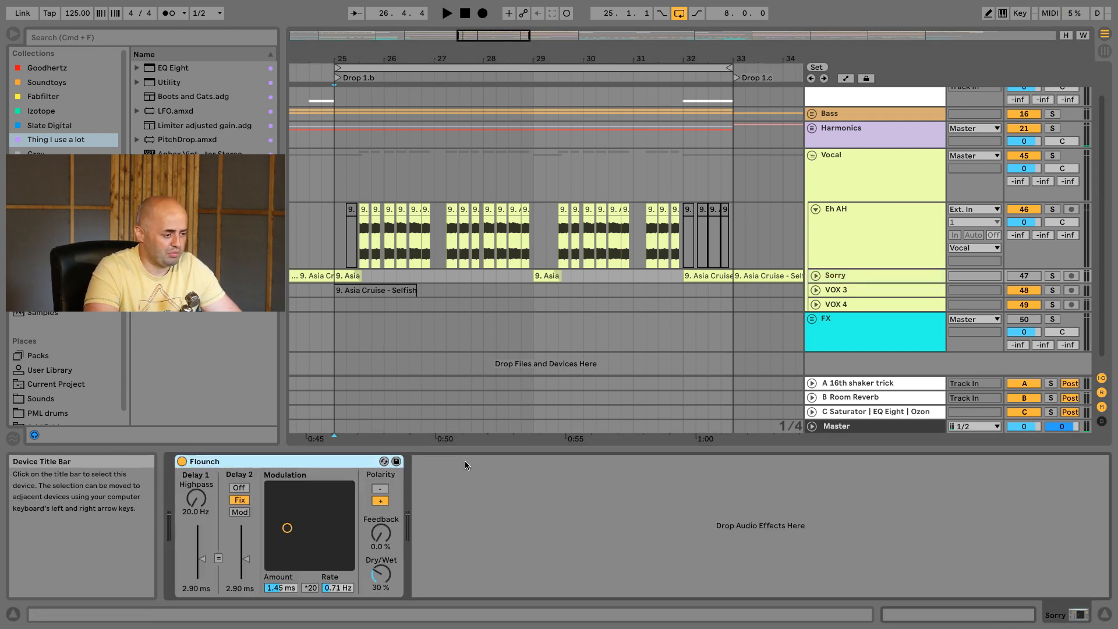
Step: Unfold the Sorry track, deactivate Eh AH and play Sorry in solo
click(816, 276)
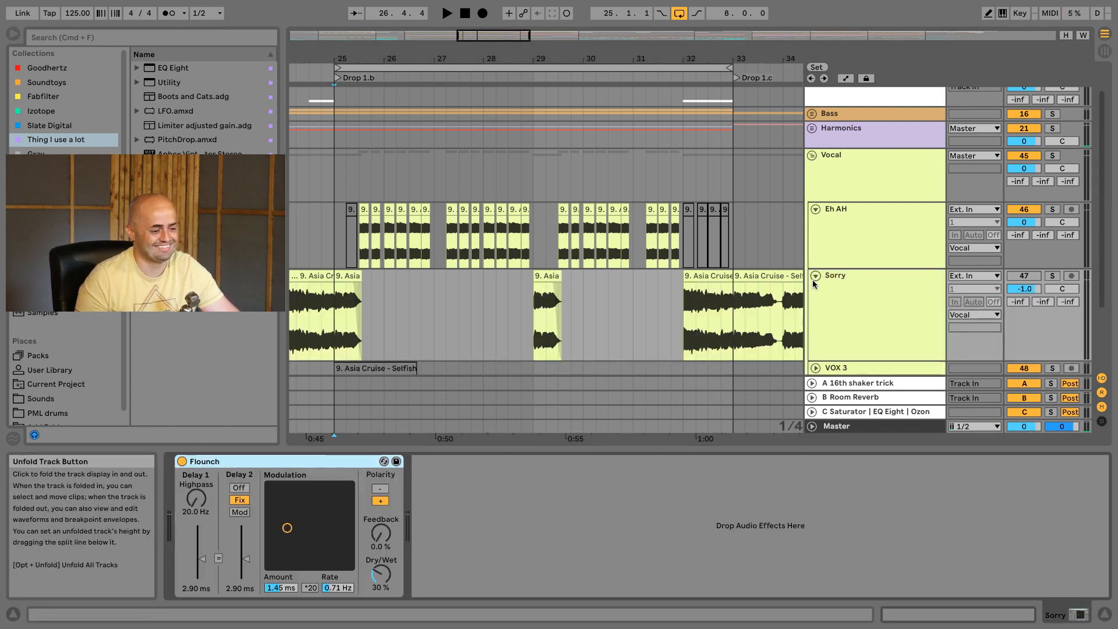
click(831, 284)
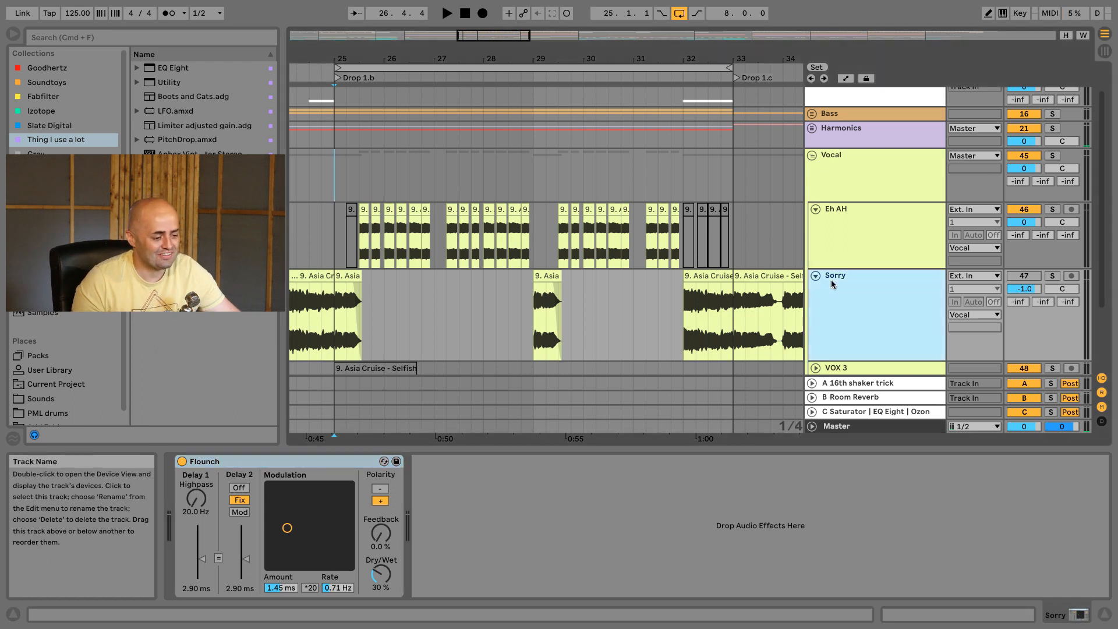
click(1030, 211)
click(1053, 277)
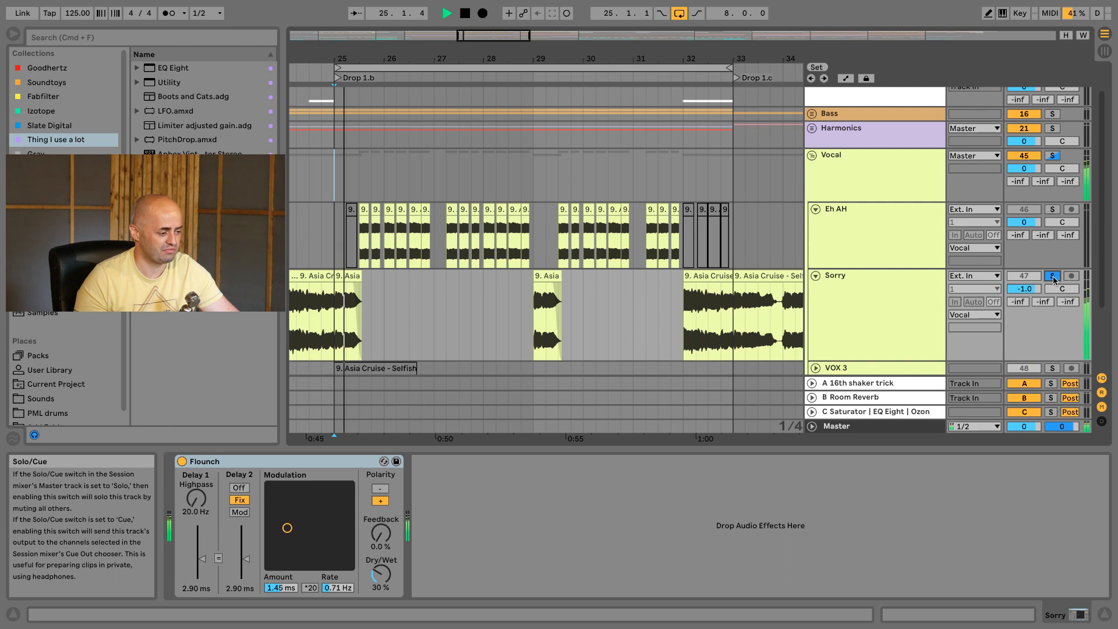
Step: Duplicate the Sorry track and rename the copy "-12 Sorry"
click(876, 301)
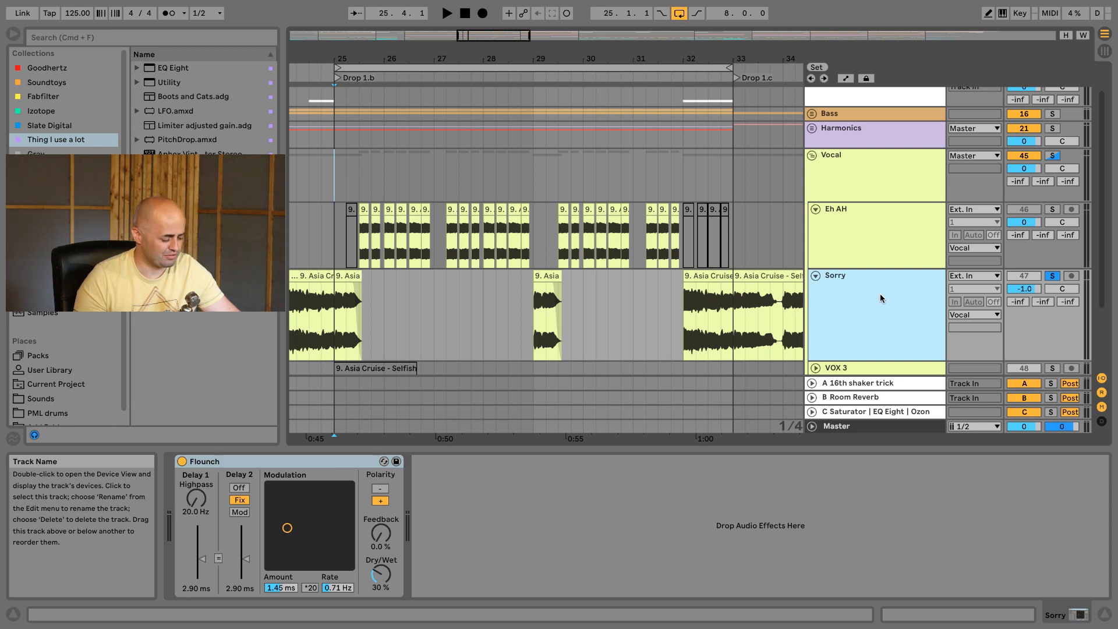
key(super+d)
key(super+r)
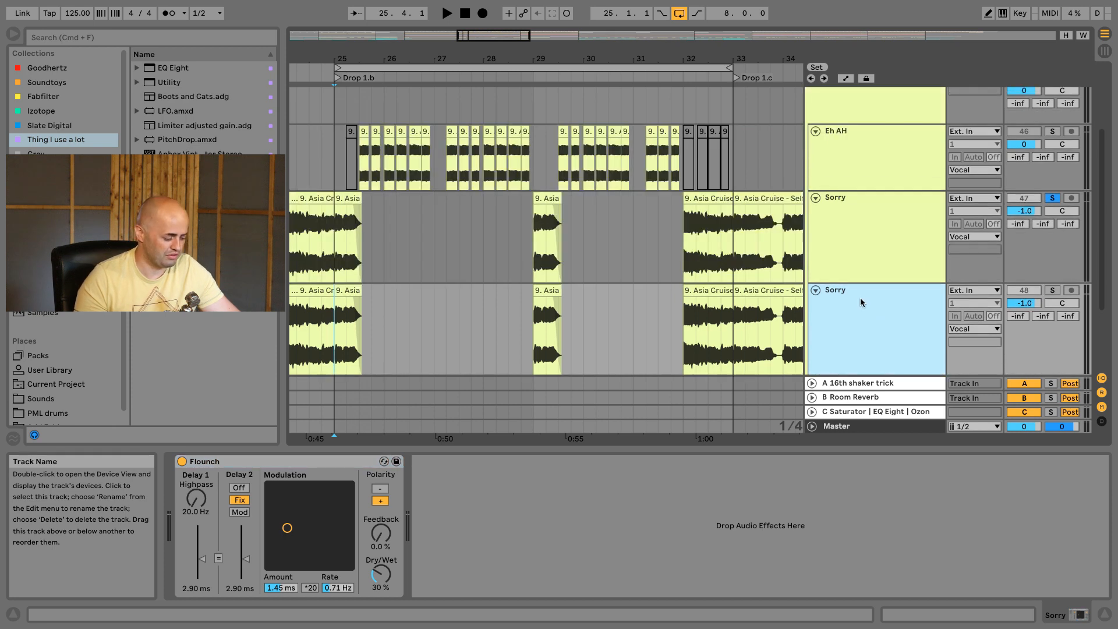
text(-12)
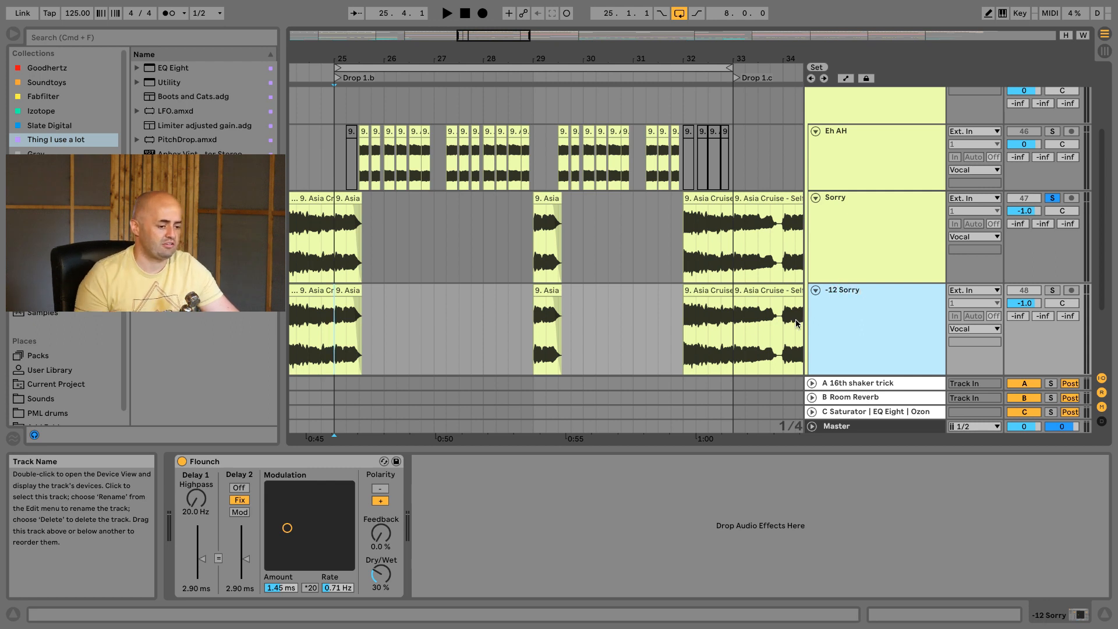
Step: Select all clips on the -12 Sorry track, set their warp mode to Complex and transpose them by -12 st
drag(519, 60, 481, 76)
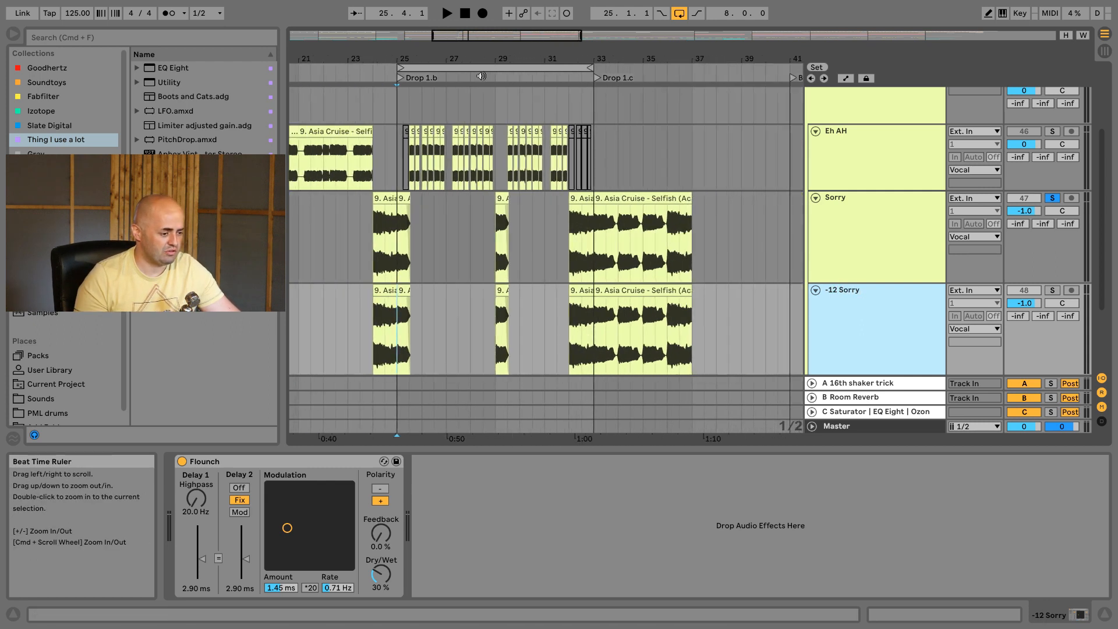
mouse_move(361, 311)
mouse_down()
mouse_move(728, 303)
mouse_move(347, 298)
mouse_up()
click(624, 289)
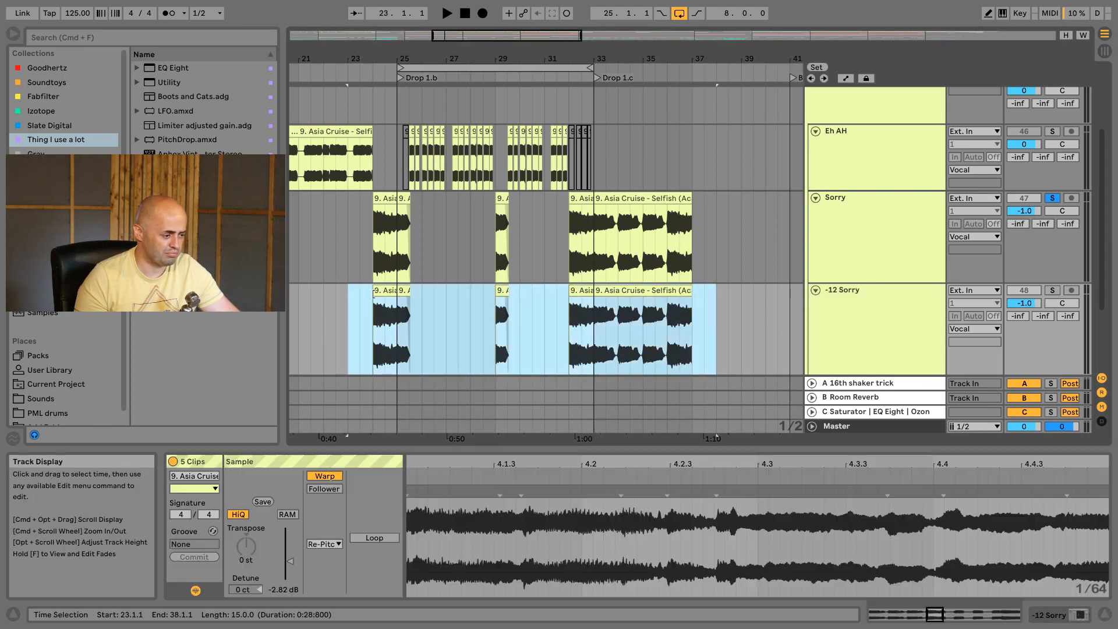
click(329, 544)
click(319, 591)
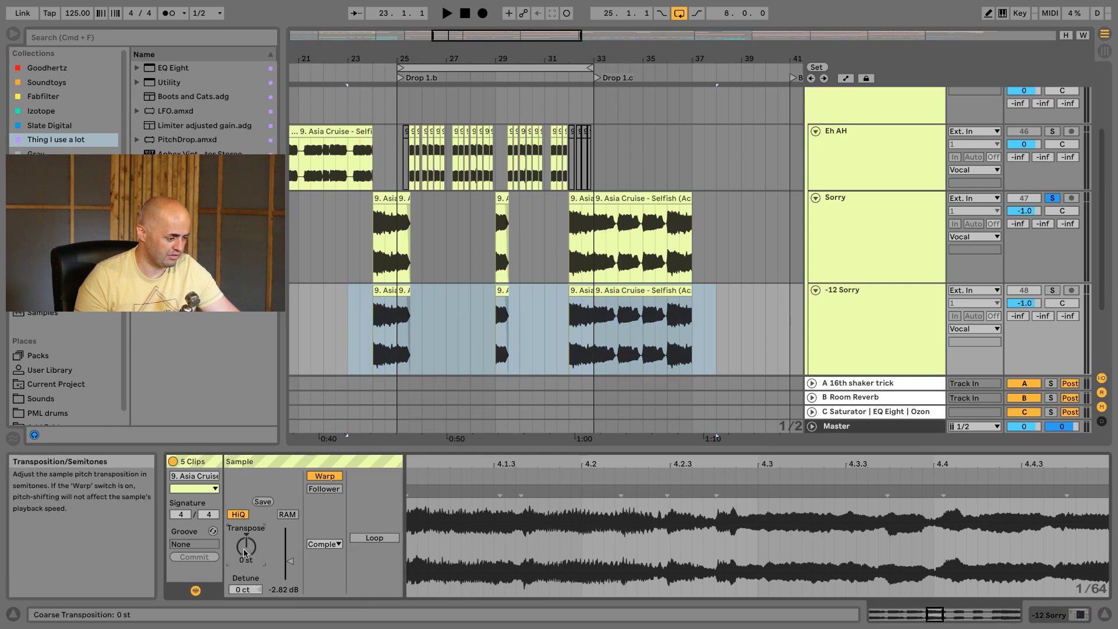
text(-12)
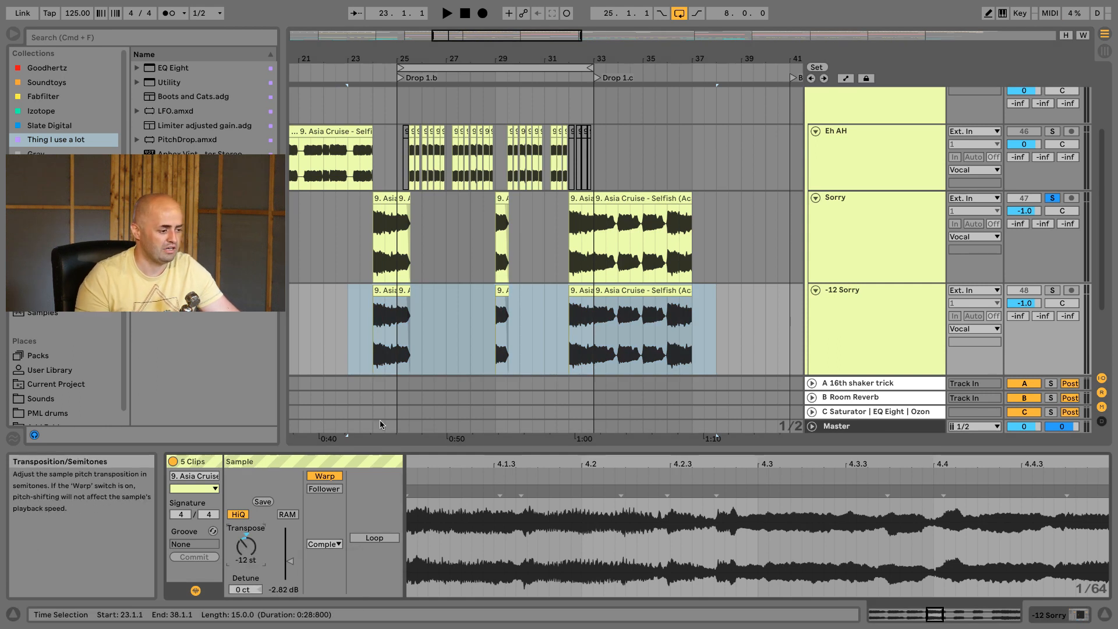
Step: Audition -12 Sorry in solo, set its volume to -29.3 dB and activate both Sorry tracks
click(1028, 298)
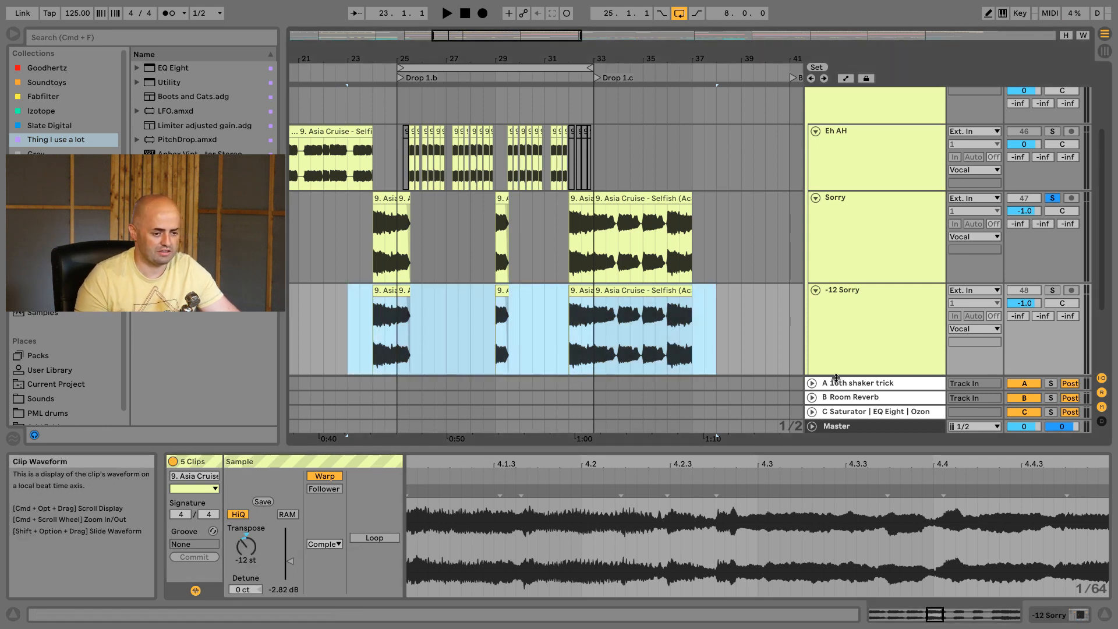
click(1051, 291)
key(space)
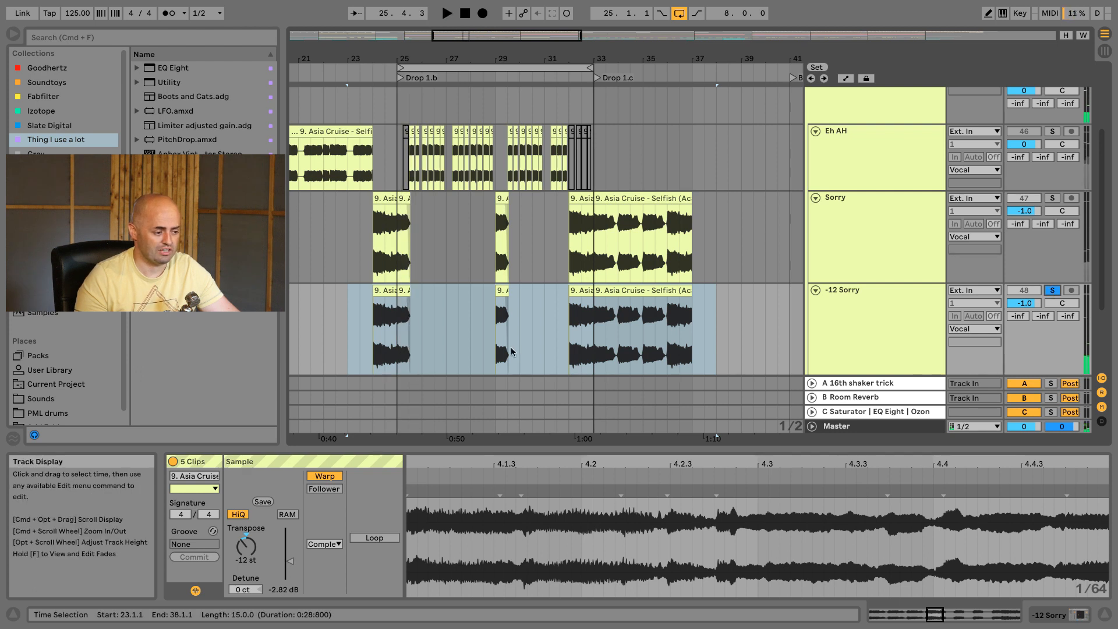
click(494, 344)
key(space)
click(1051, 290)
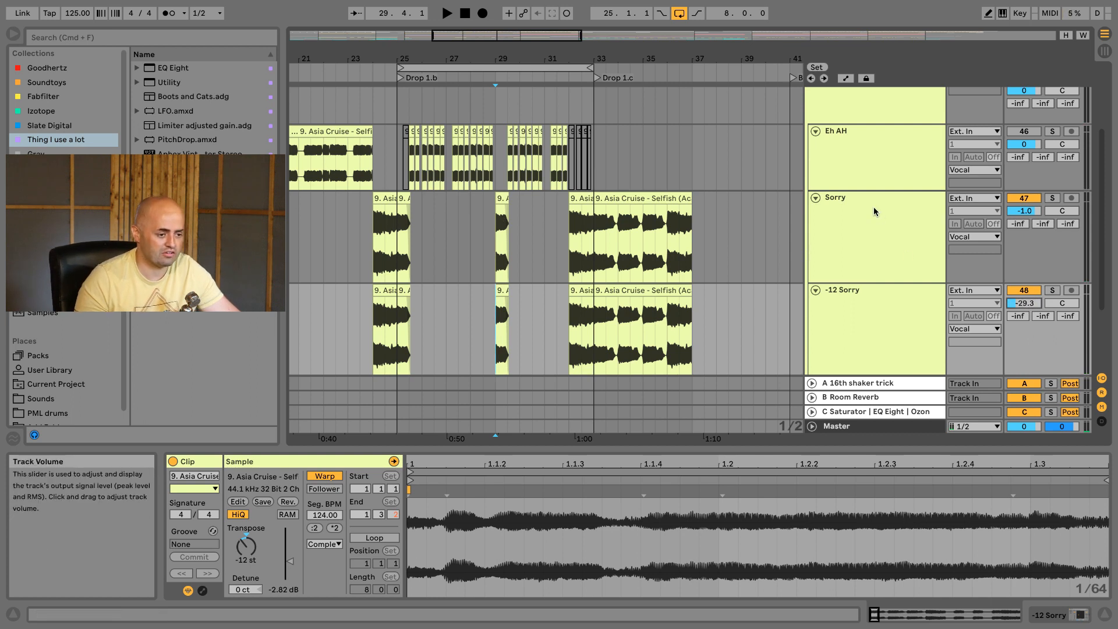
Step: Add EQ Eight from the "Thing I use a lot" collection after Flounch on -12 Sorry and play from bar 29
click(878, 323)
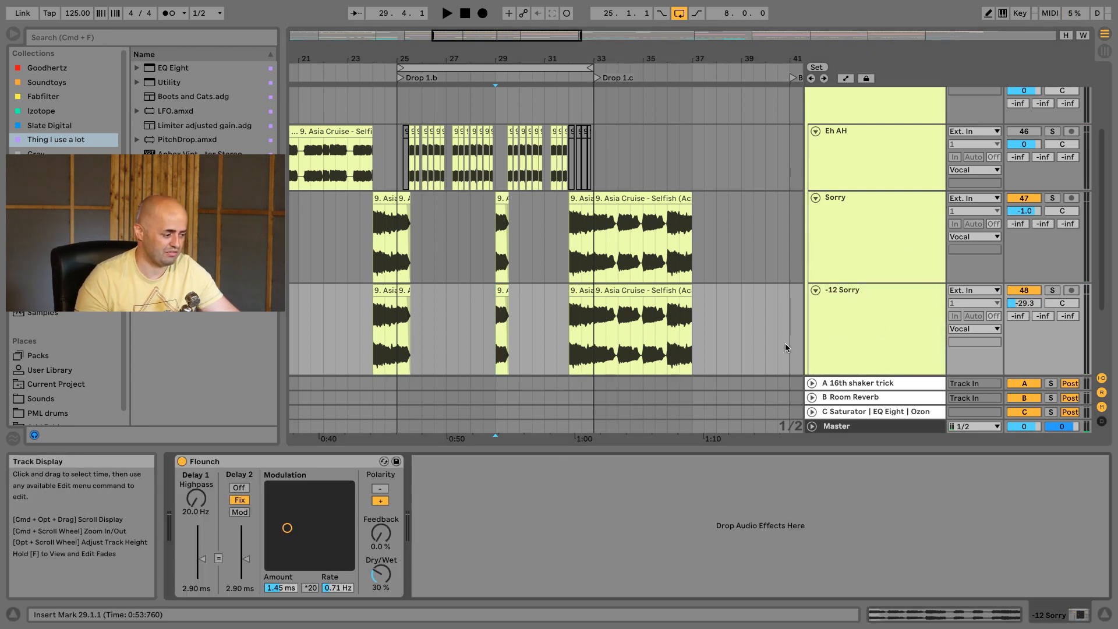
drag(173, 68, 539, 537)
key(space)
key(space)
click(913, 327)
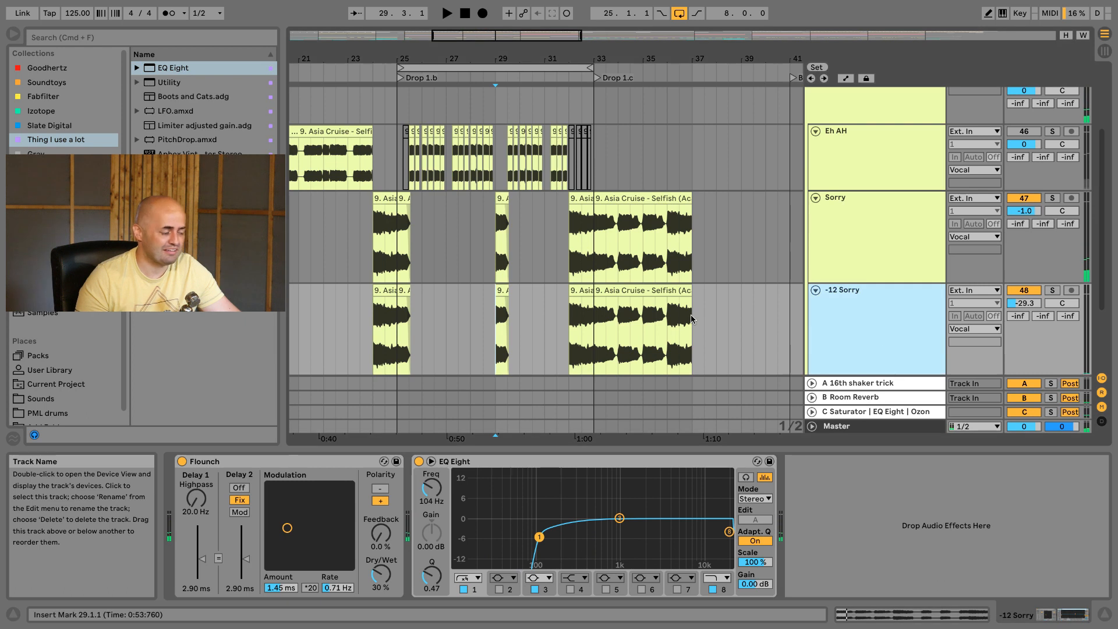
Step: Add Ozone Imager to the end of the -12 Sorry device chain and solo the track
drag(190, 198, 887, 582)
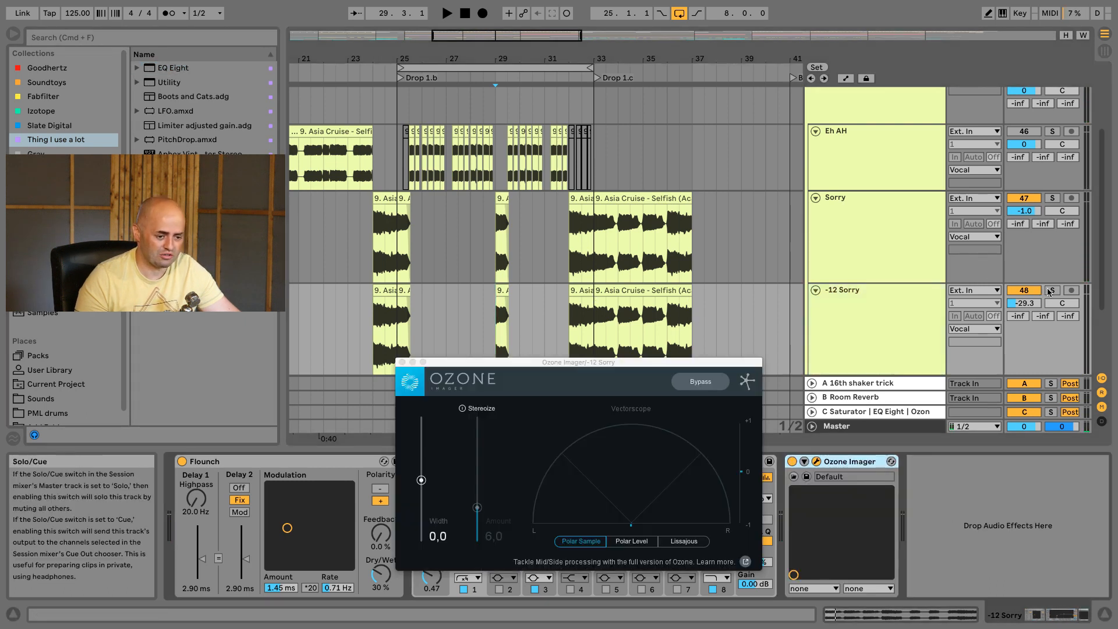
click(1052, 290)
drag(661, 362, 685, 239)
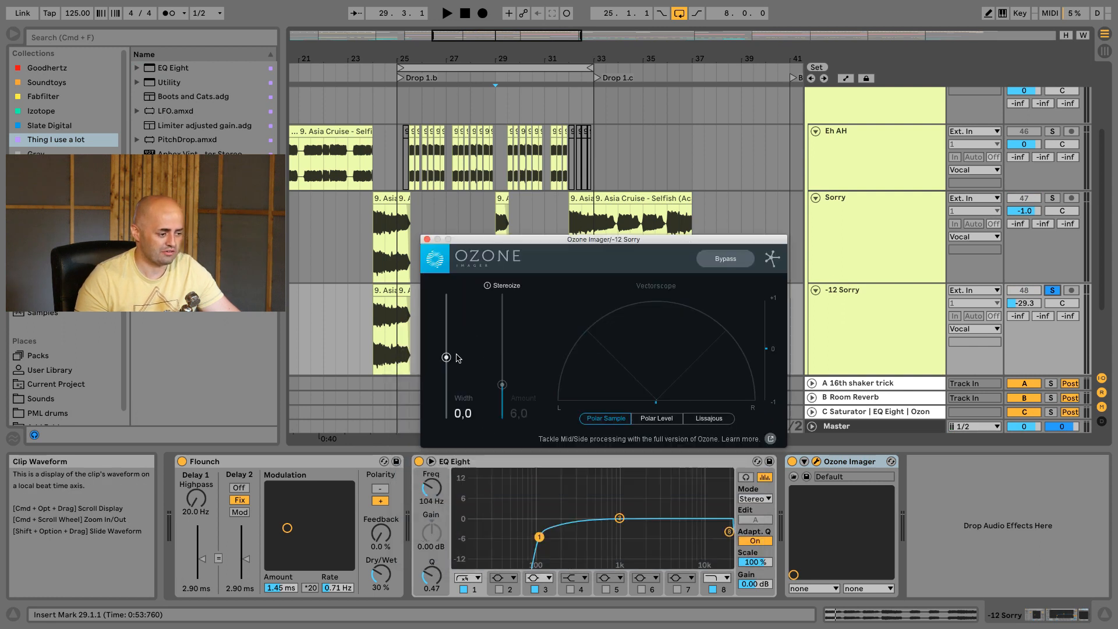
Step: Enable Stereoize on -12 Sorry with width 66.0 and amount 9.0 during playback, then close the plug-in and unsolo the track
key(space)
drag(502, 385, 502, 365)
key(space)
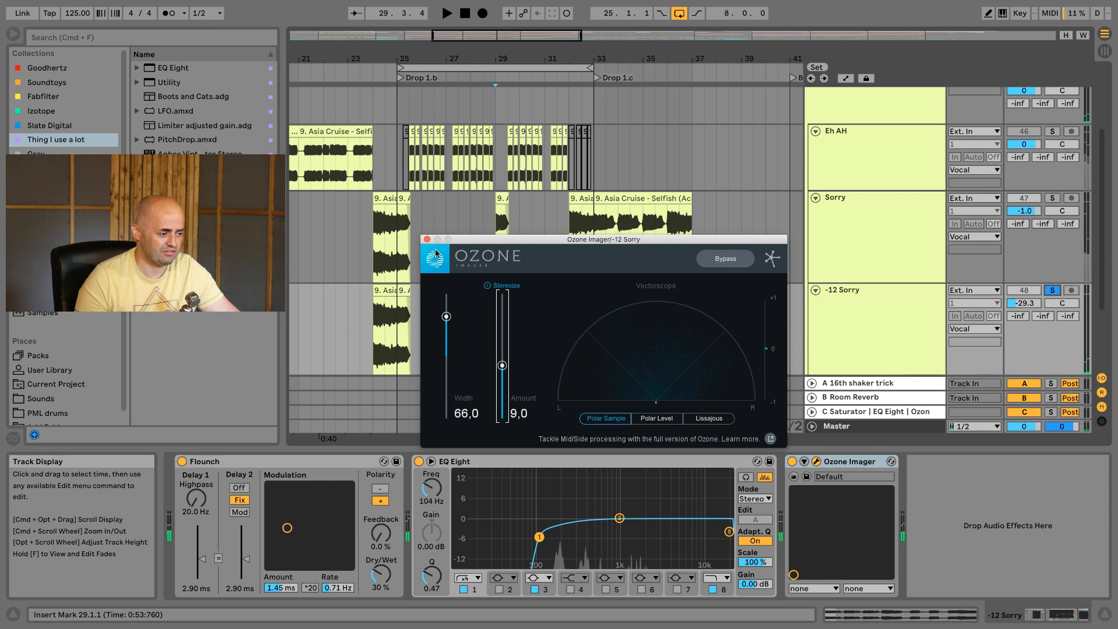
click(427, 240)
click(1051, 290)
Step: Reactivate the Eh AH track and copy the EQ Eight from -12 Sorry to the Sorry track
scroll(1036, 221, up, 1)
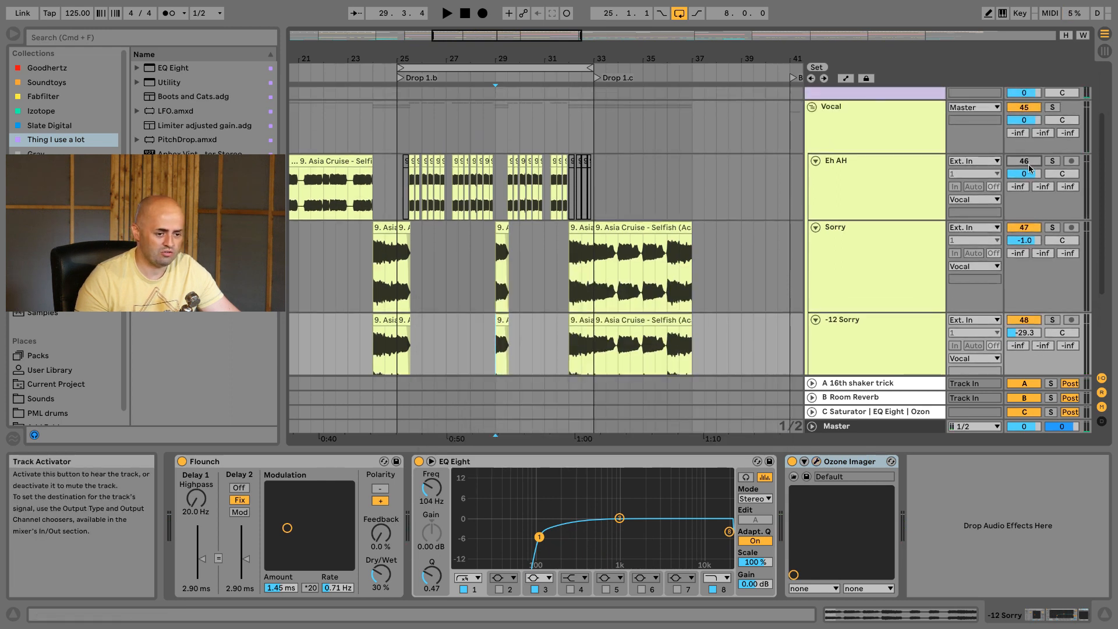
click(889, 288)
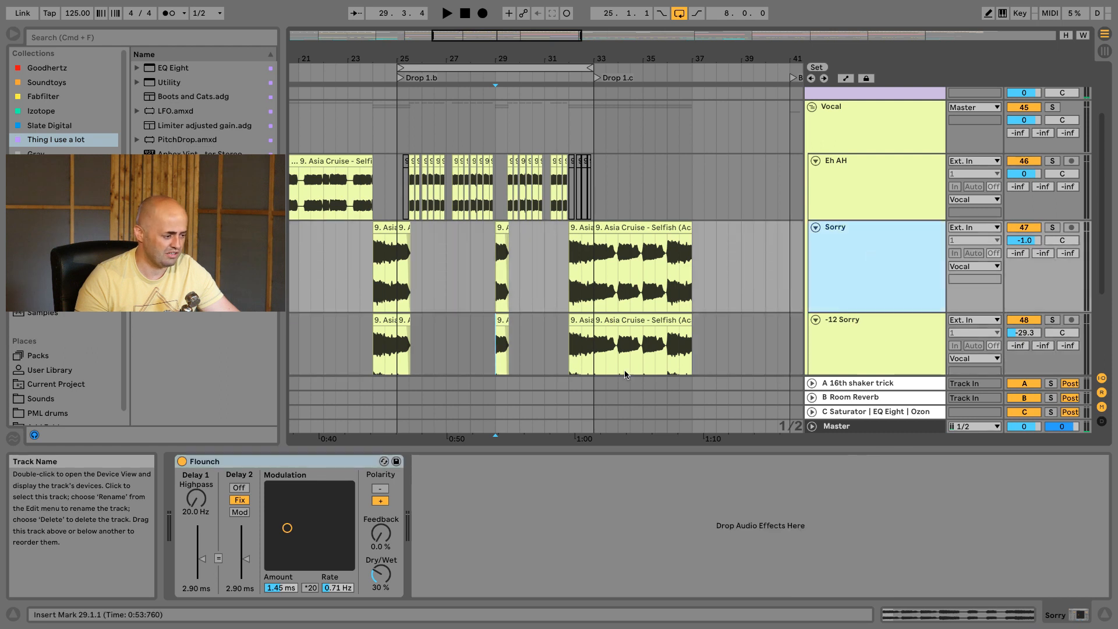
click(824, 333)
drag(474, 463, 571, 464)
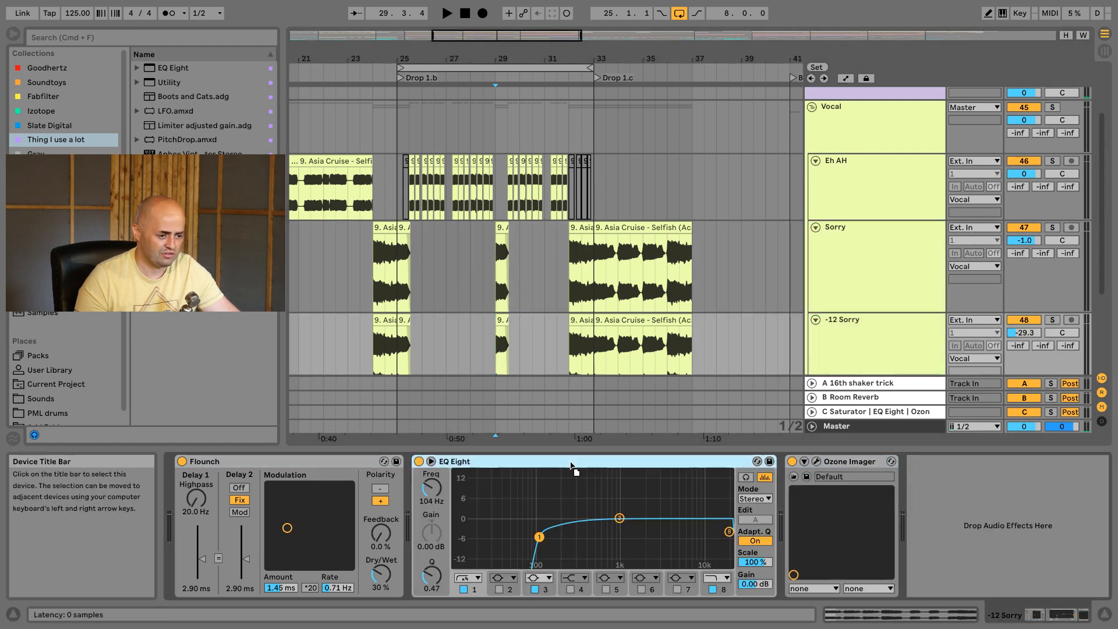
drag(897, 437, 903, 280)
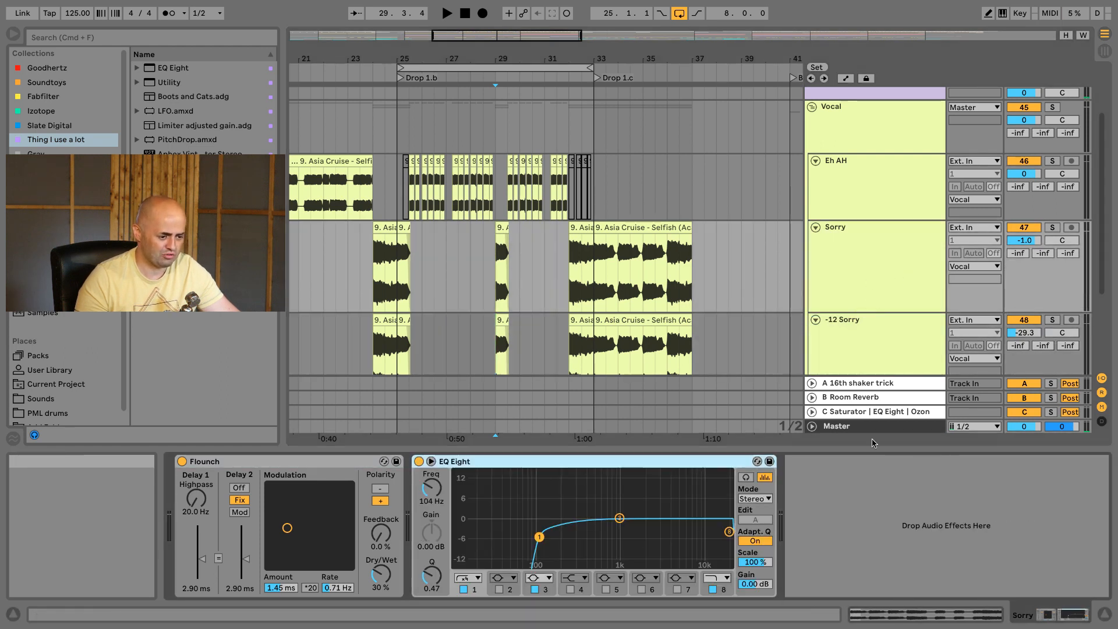
Step: Turn off filter bands 3 and 8 in the Sorry track's EQ Eight and select the Eh AH track
click(534, 589)
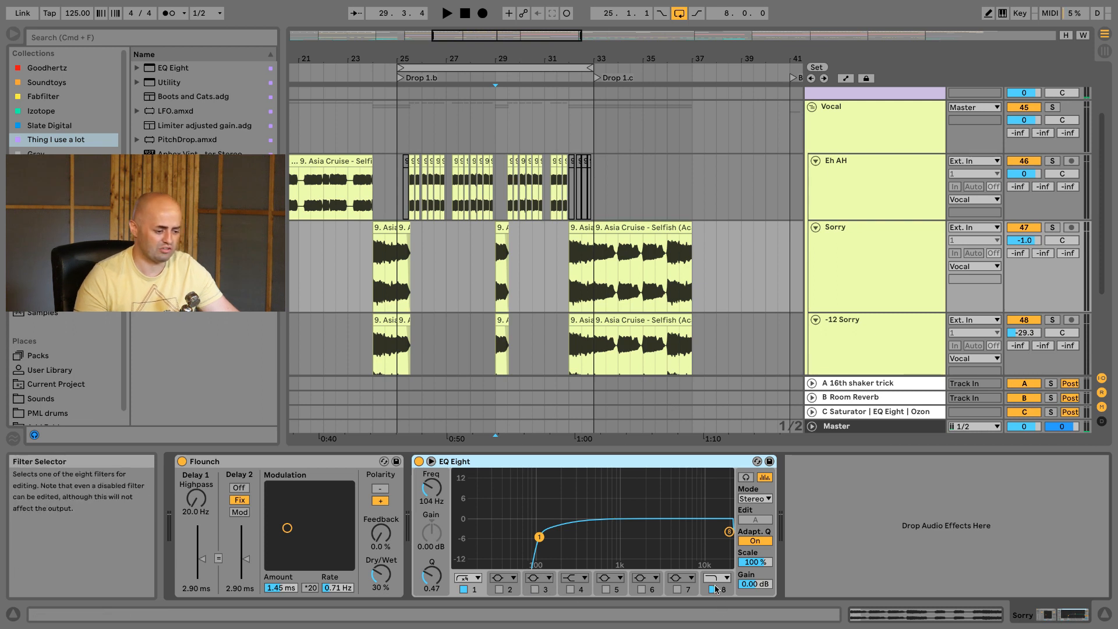
click(712, 589)
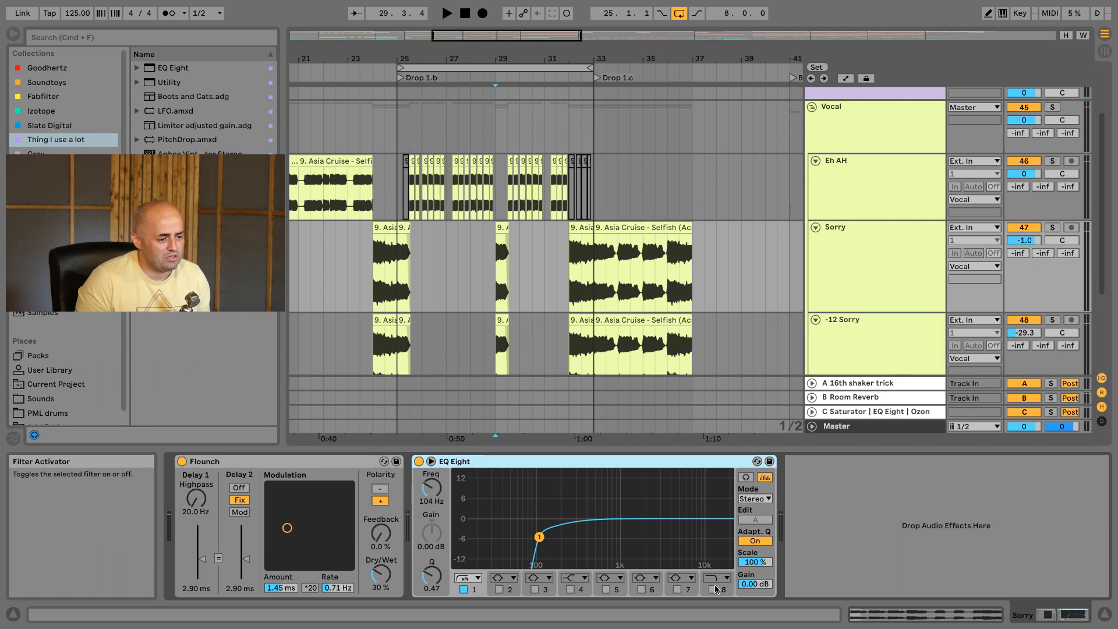
click(854, 194)
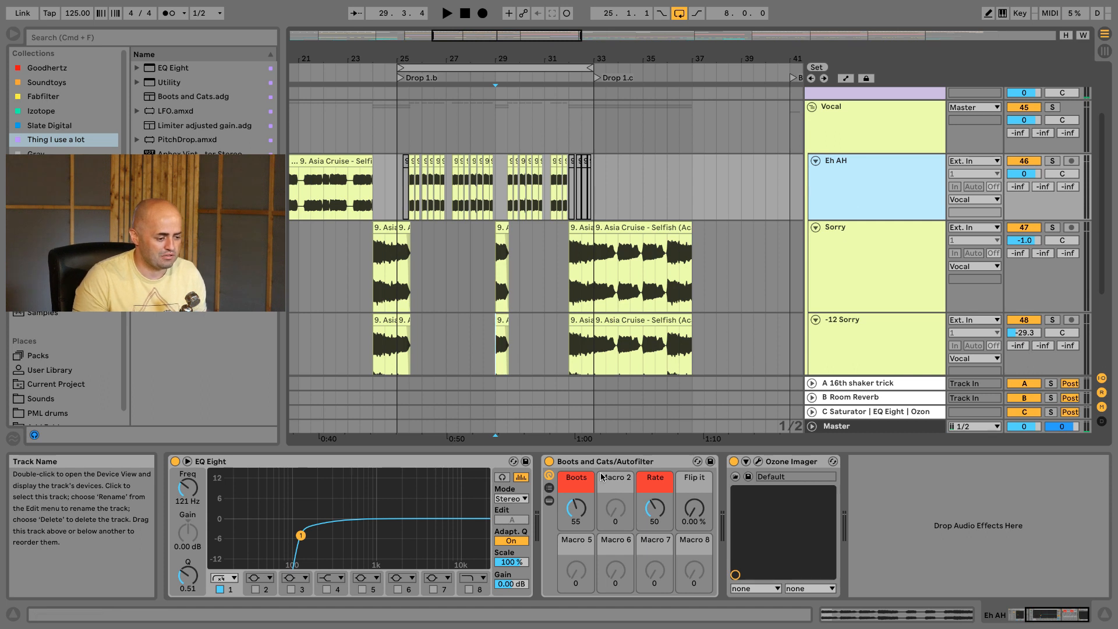
Step: Copy the Boots and Cats/Autofilter rack from Eh AH, and group the Sorry and -12 Sorry tracks under the name Sorry
click(621, 467)
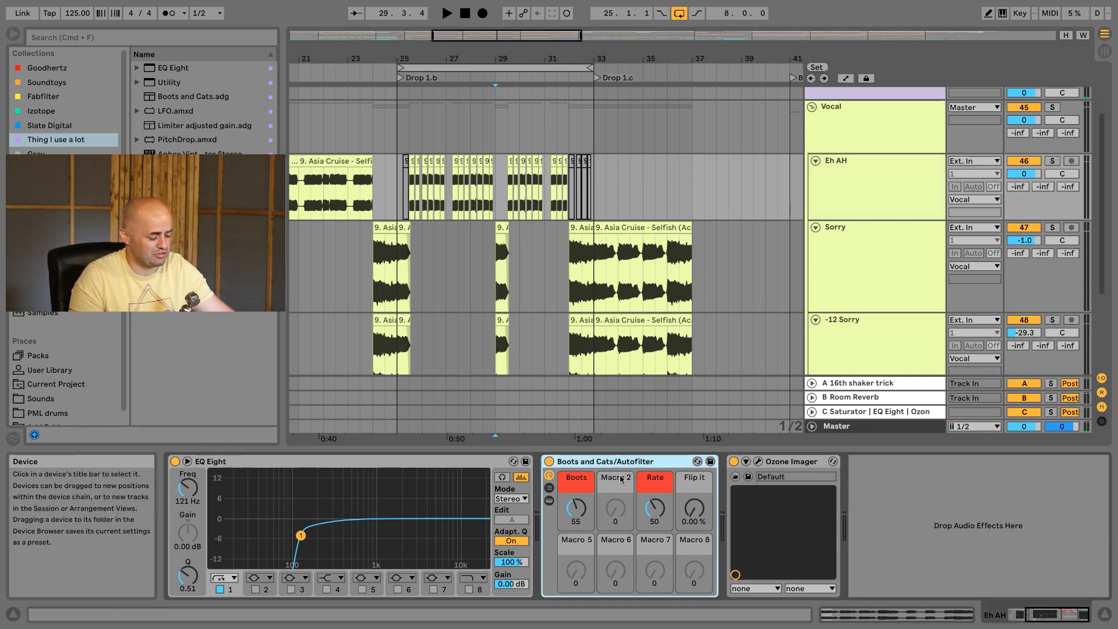
click(880, 274)
shift+click(865, 320)
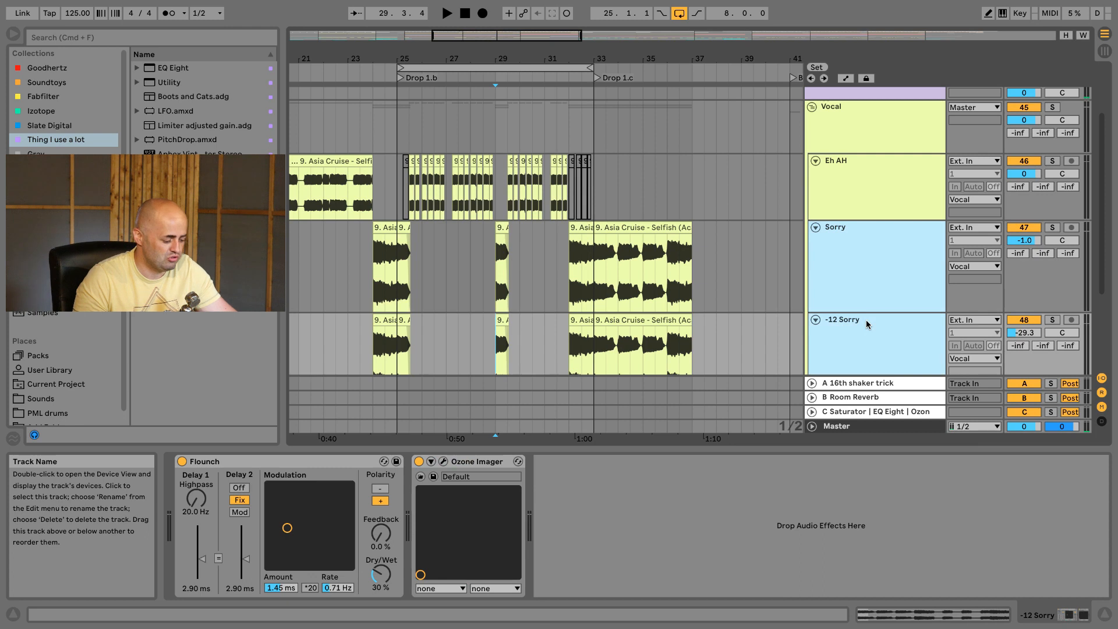
key(super+g)
key(super+r)
text(So)
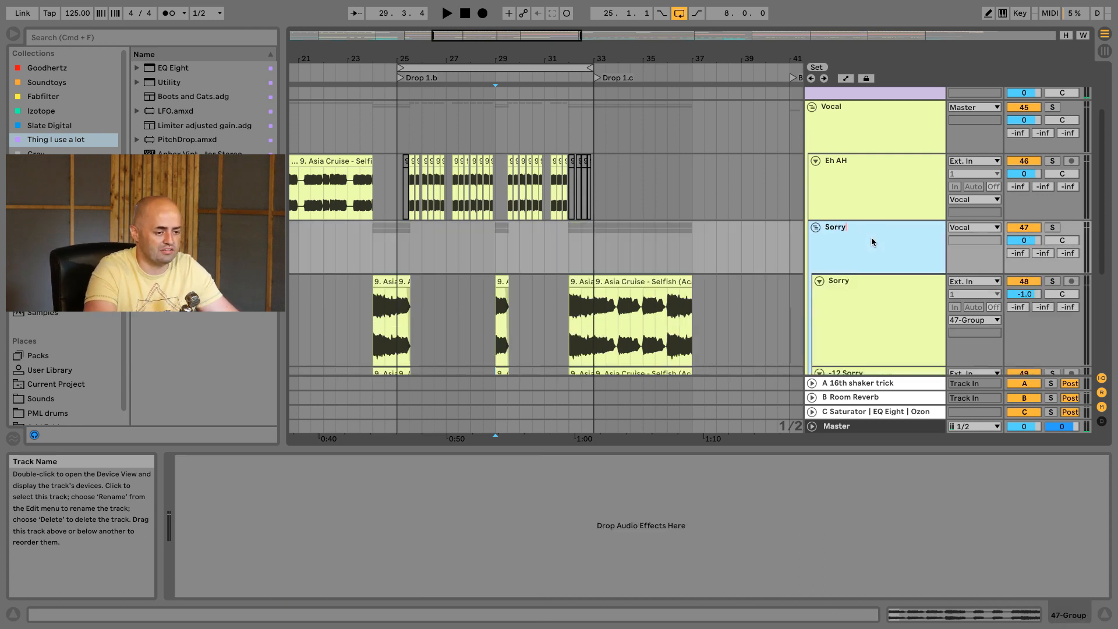
key(Return)
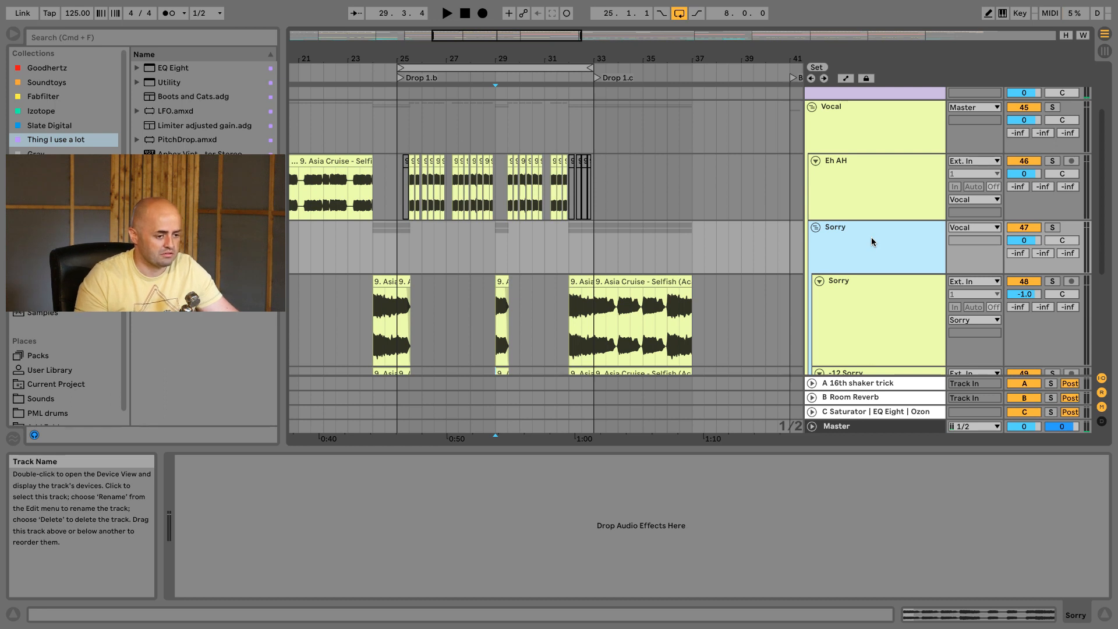
Step: Paste the Boots and Cats/Autofilter rack onto the Sorry group and set its Boots macro to 25 during playback
right_click(871, 236)
click(690, 603)
right_click(701, 559)
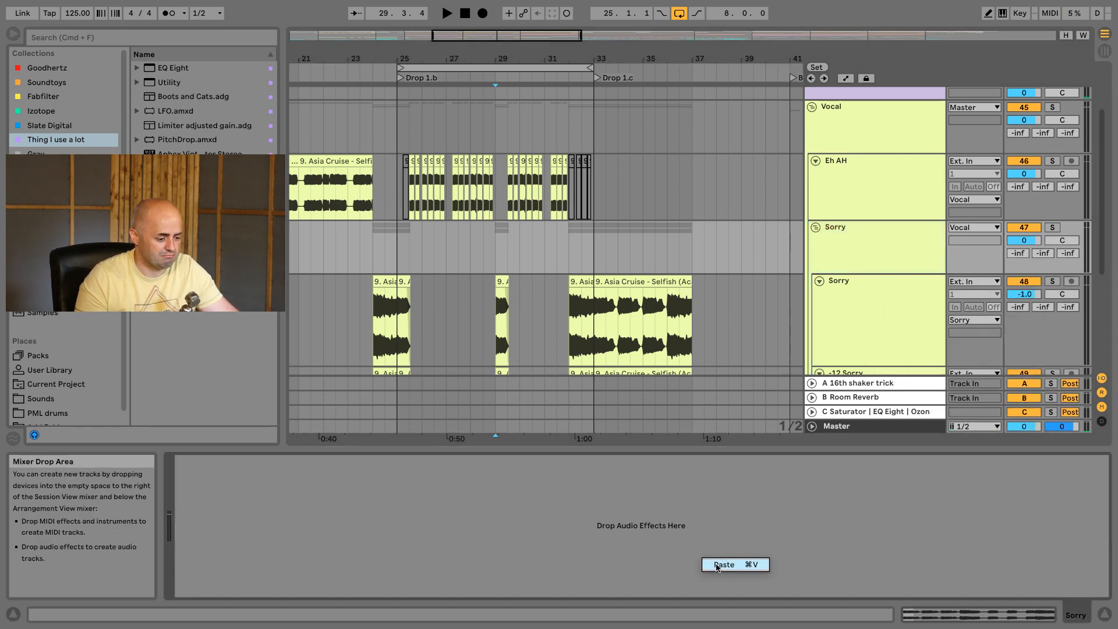
click(724, 565)
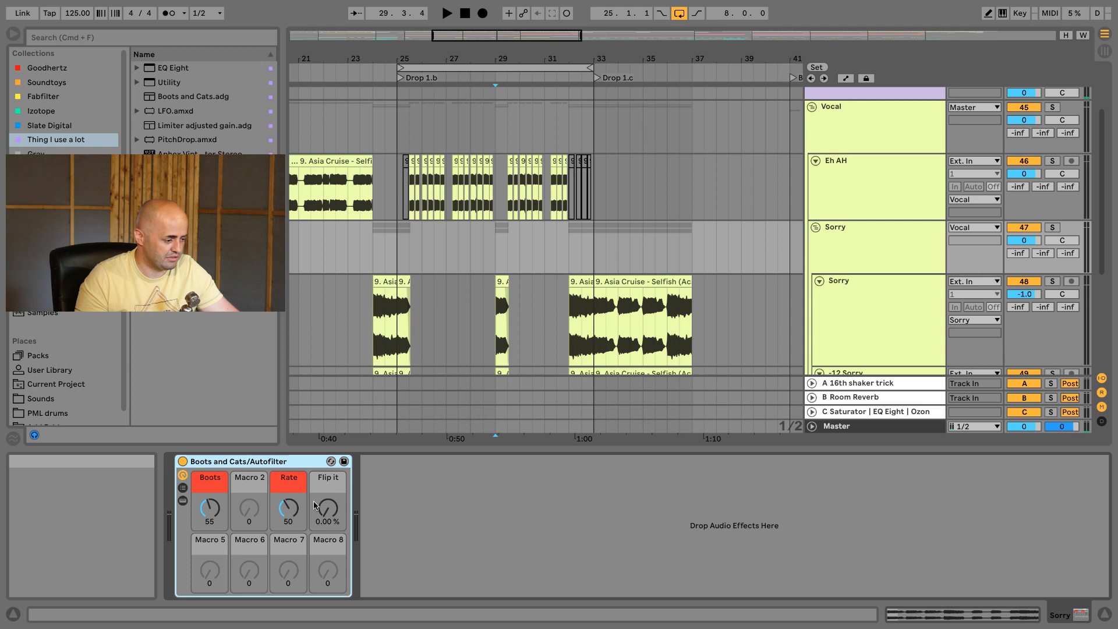
drag(210, 516, 211, 518)
key(space)
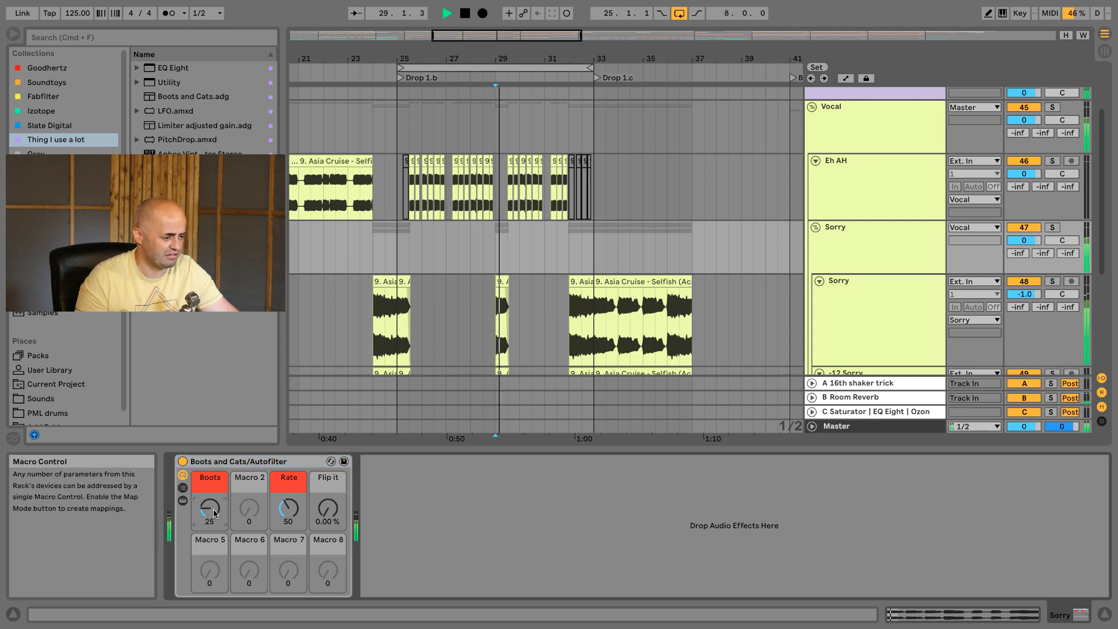
click(398, 341)
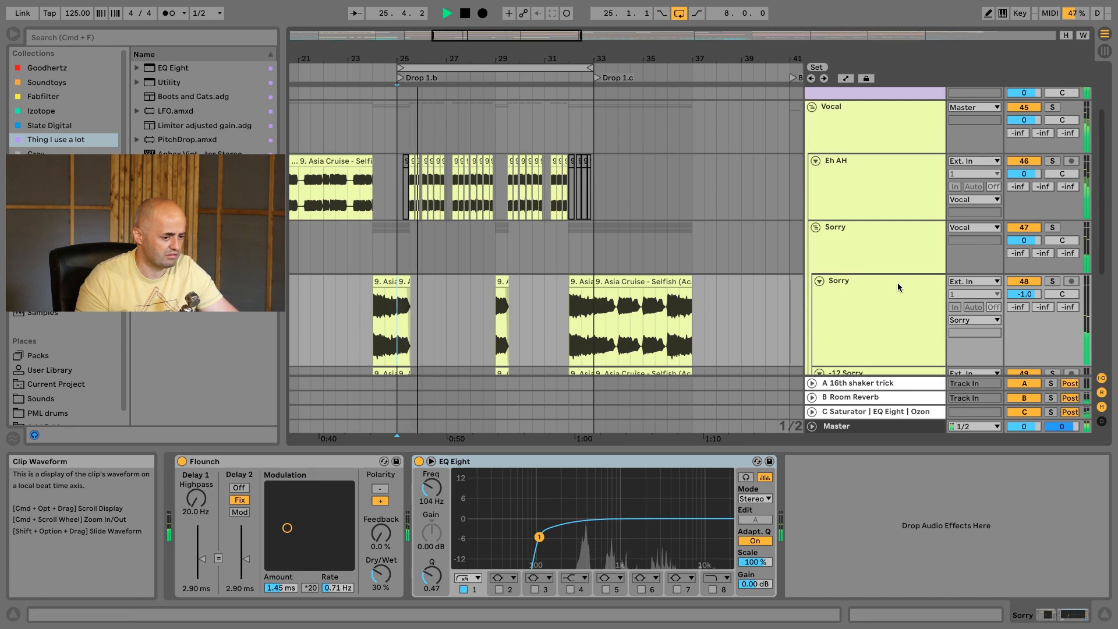
click(875, 239)
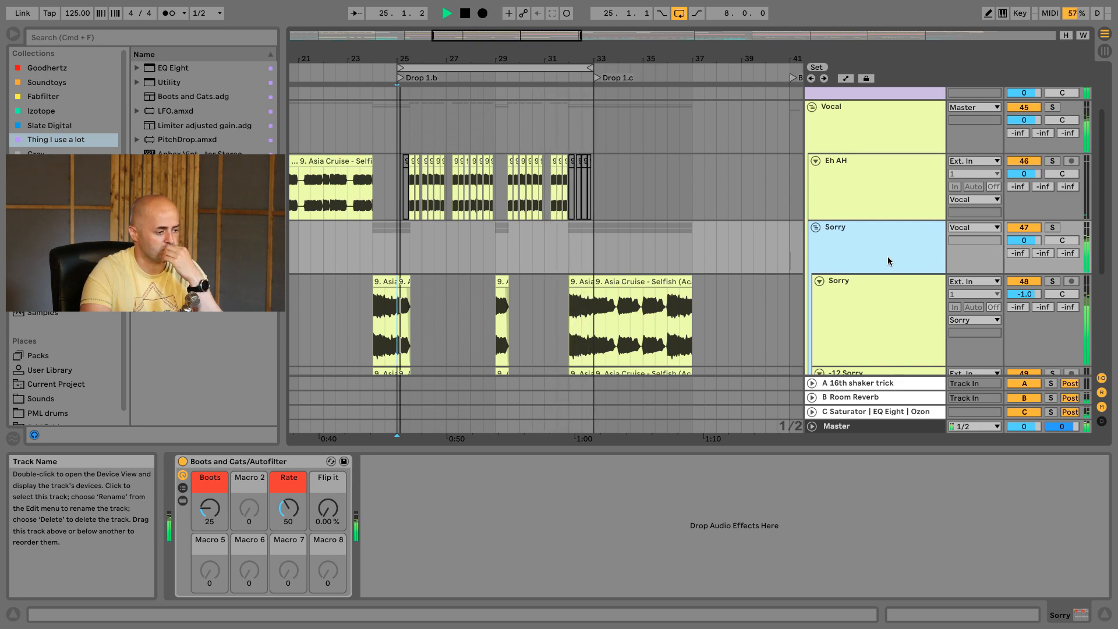
Step: Set the -12 Sorry track's volume to -14.3 dB while auditioning the drop
key(space)
scroll(886, 267, down, 3)
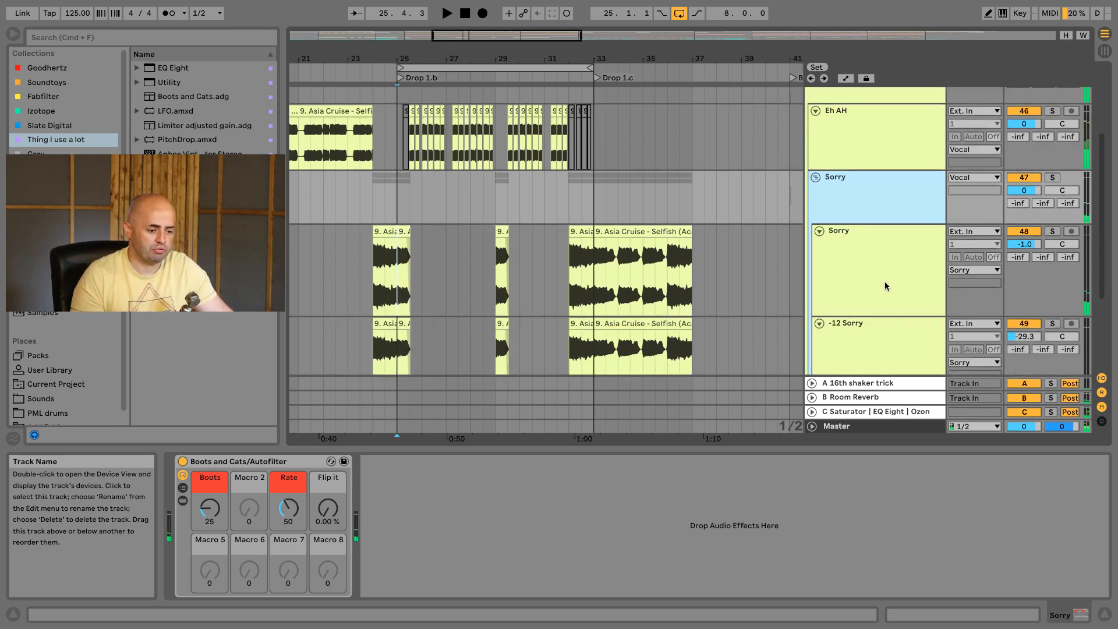
click(1023, 331)
key(Delete)
key(space)
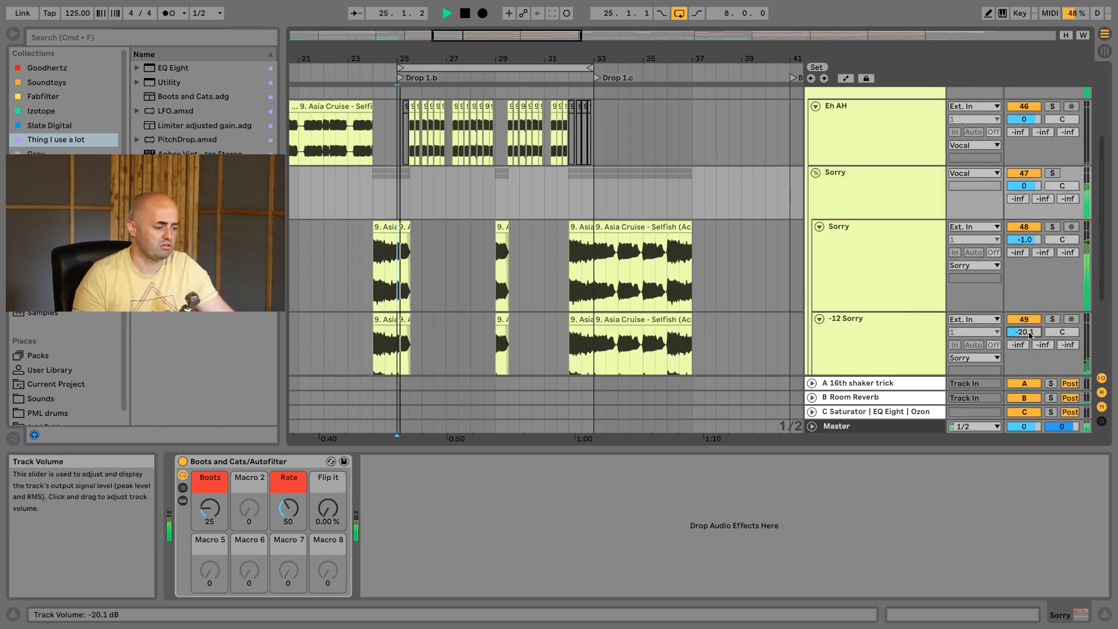
drag(1024, 332, 1024, 333)
key(space)
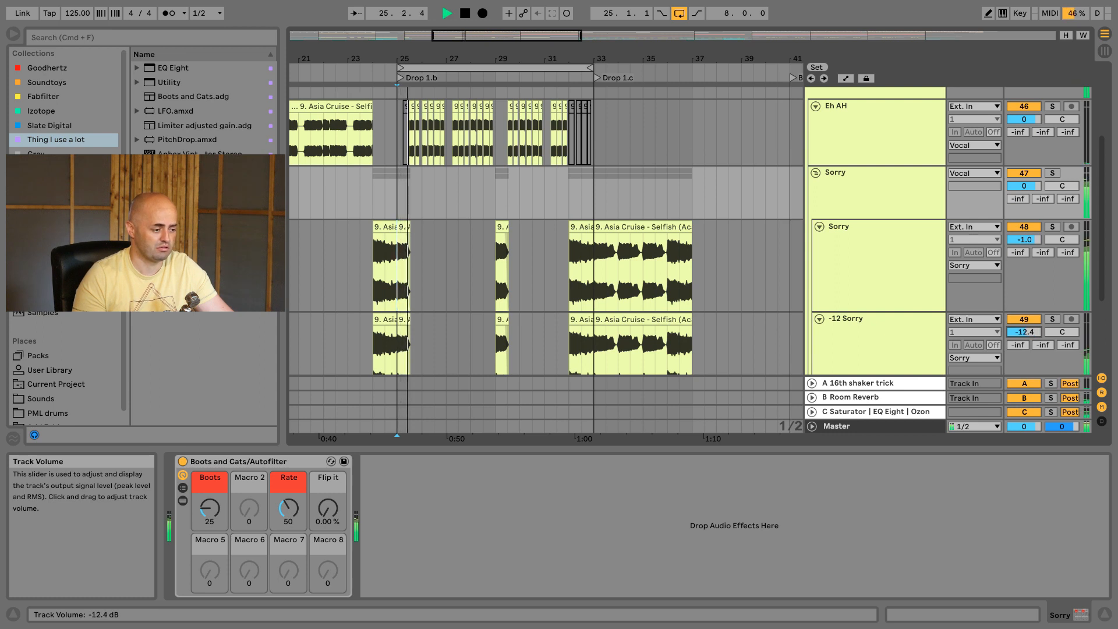
key(space)
key(space)
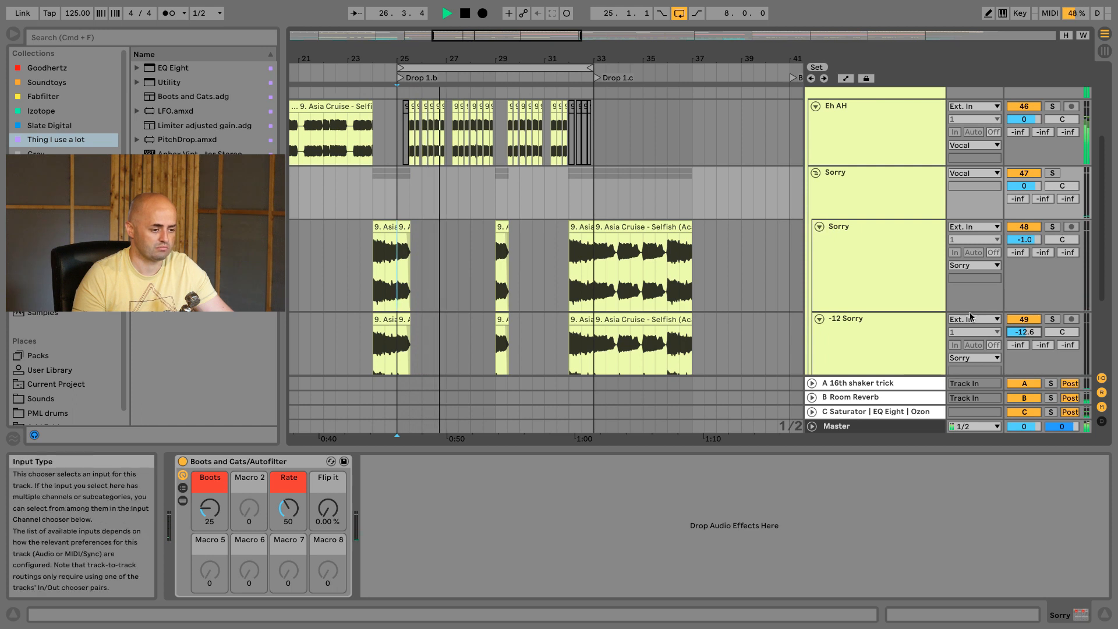
drag(1025, 331, 1029, 336)
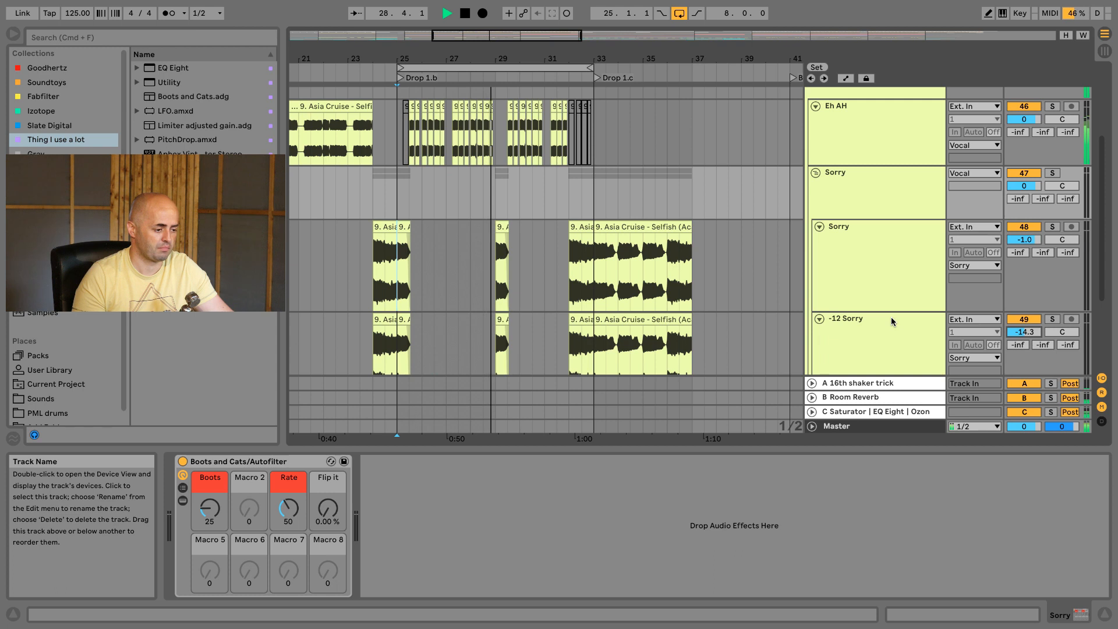
key(space)
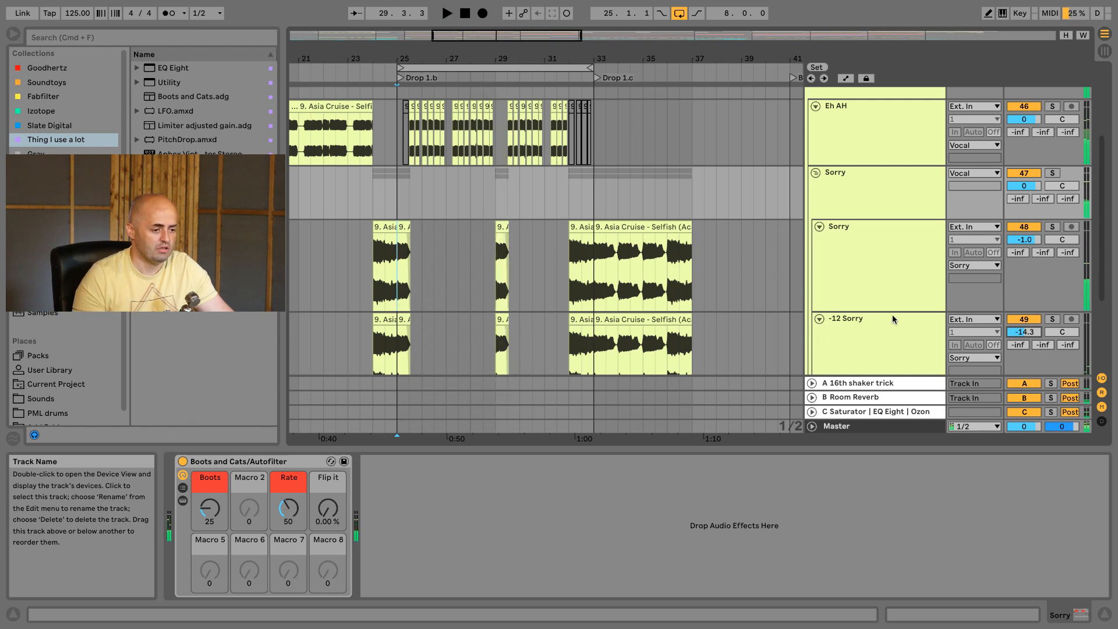
Step: Show the track delays, set -12 Sorry to -18.00 ms and audition the Sorry clip around bar 29
click(1102, 421)
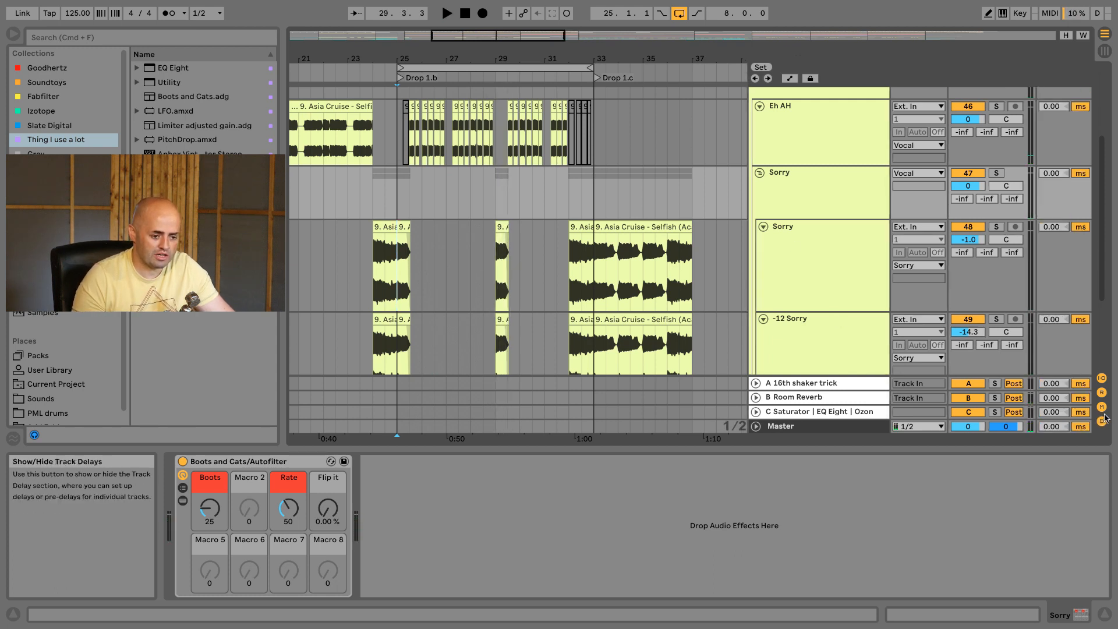
drag(1052, 319, 1053, 311)
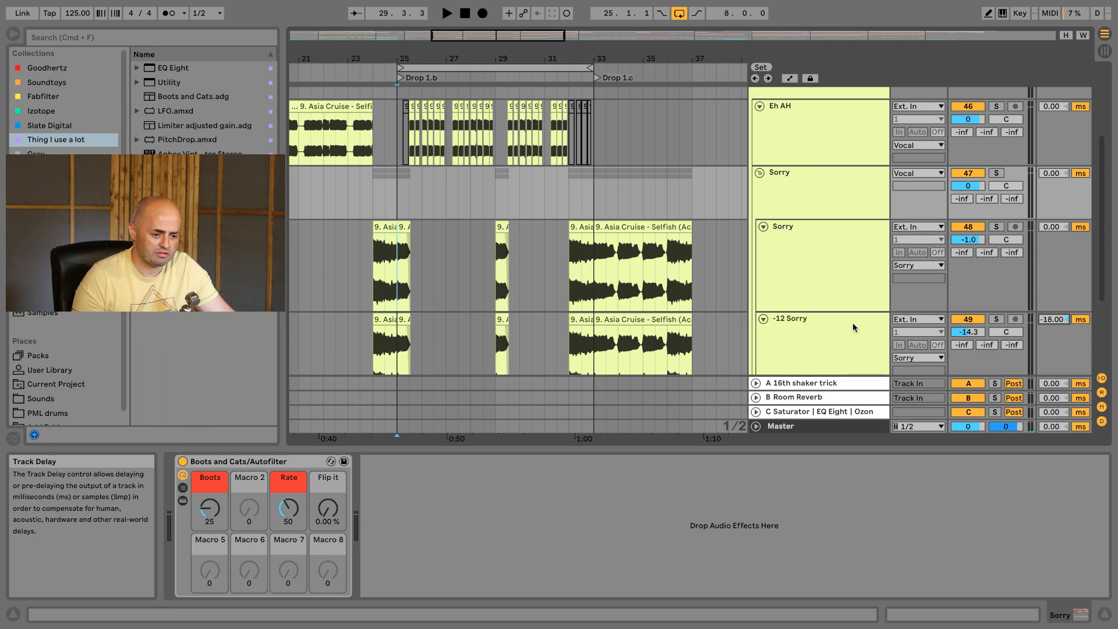
click(492, 343)
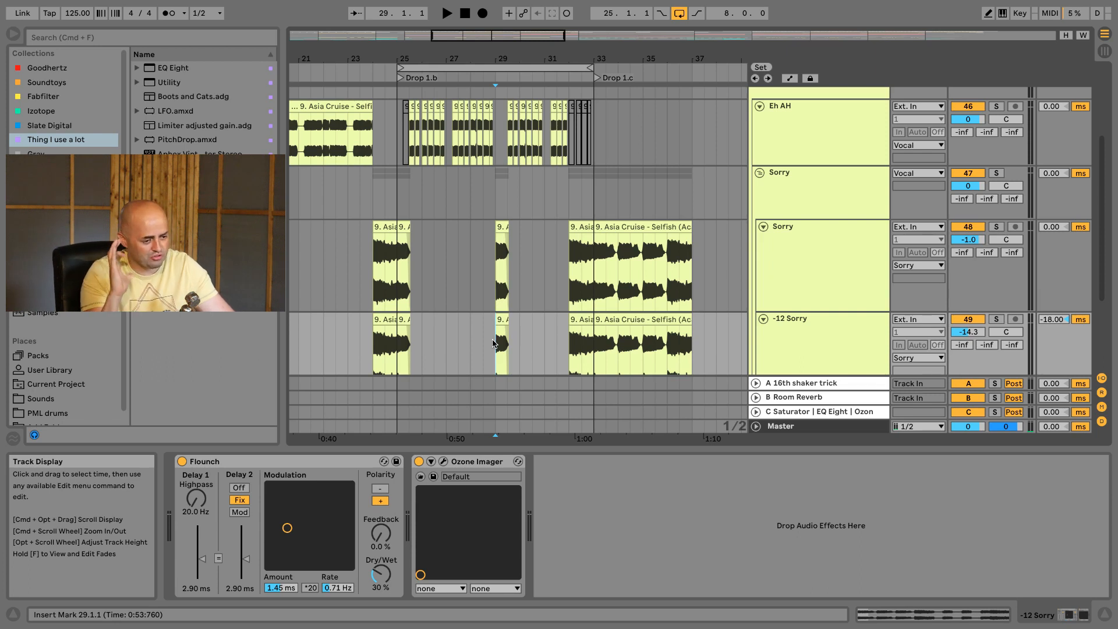
key(space)
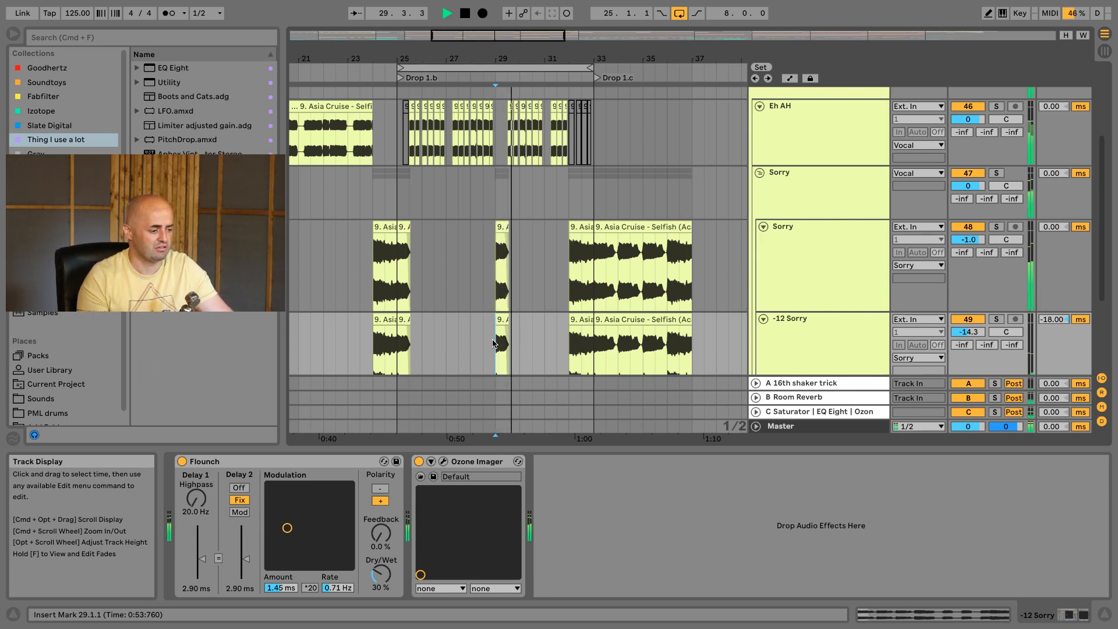
click(482, 342)
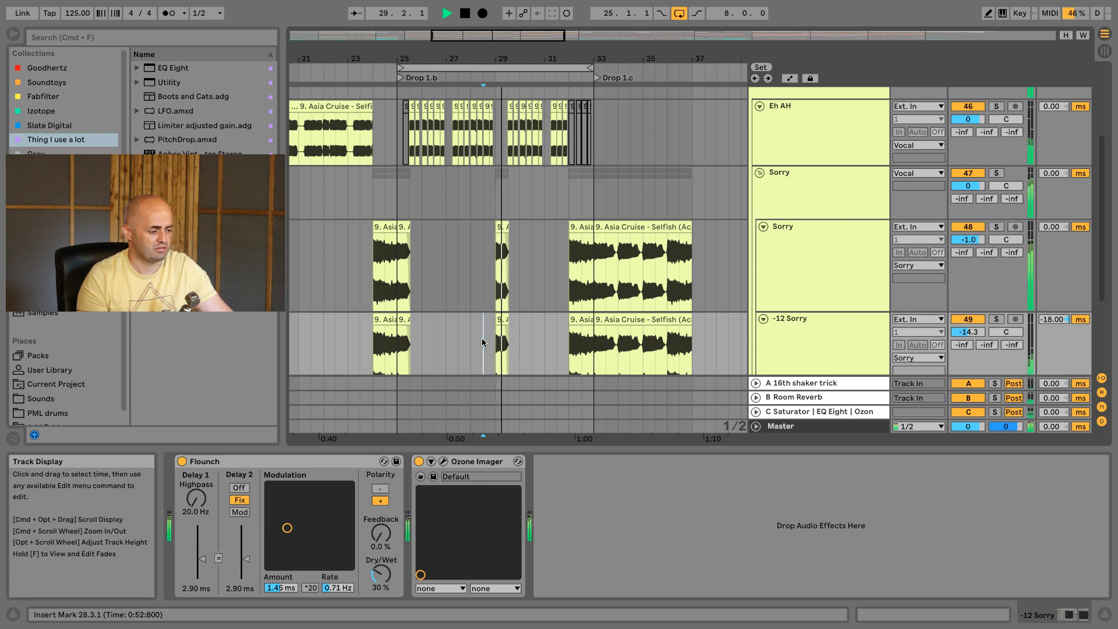
key(space)
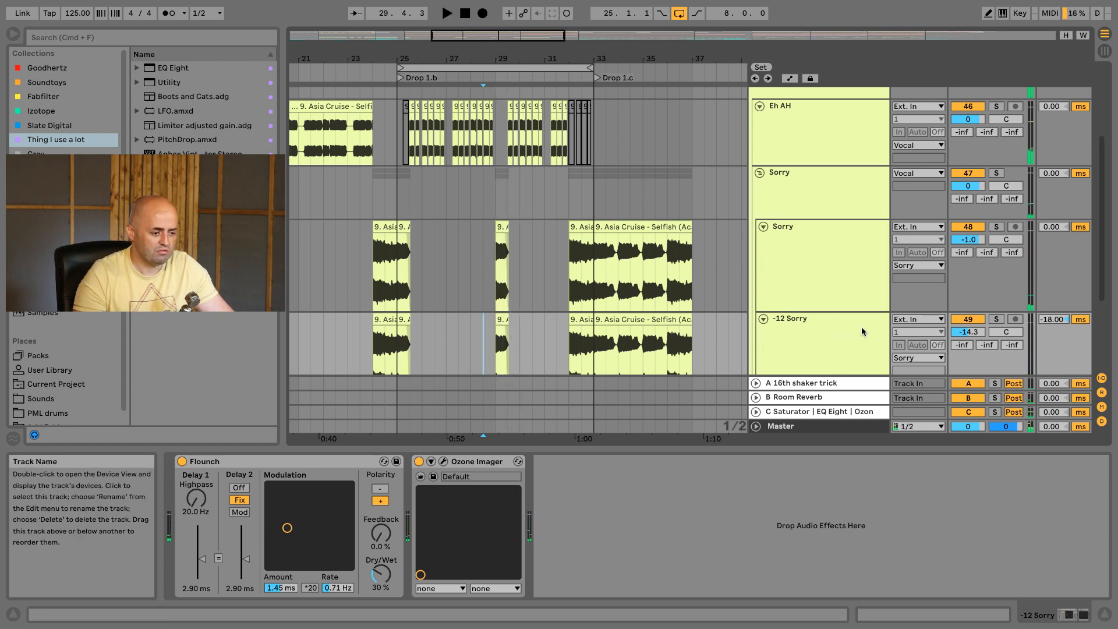
Step: Fold the vocal tracks and add a Glue Compressor to the Vocal group
alt+click(759, 172)
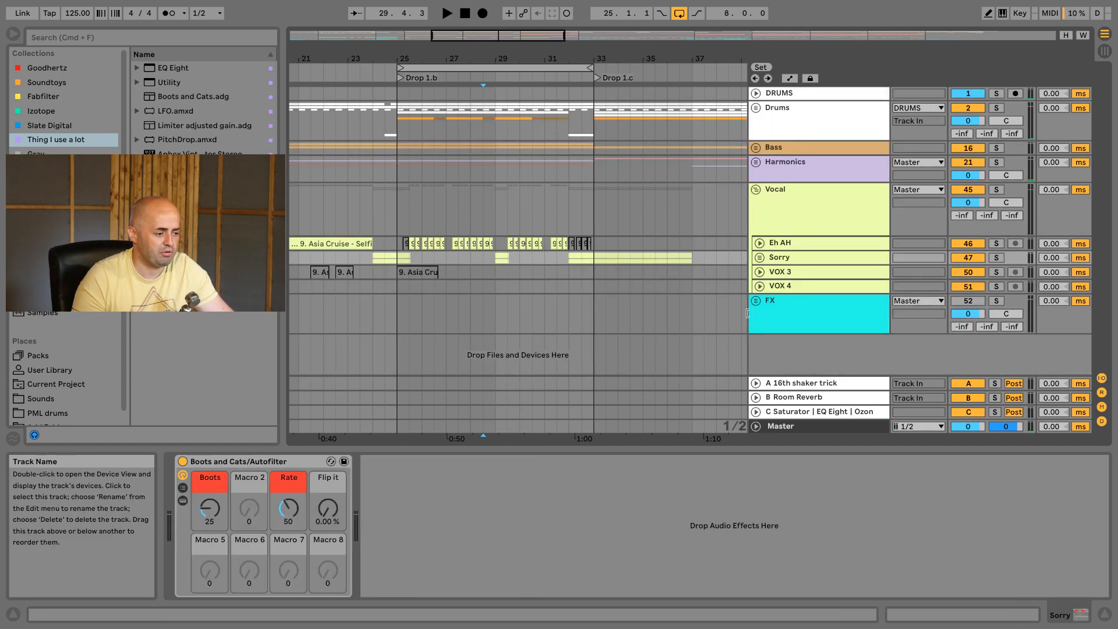
click(806, 213)
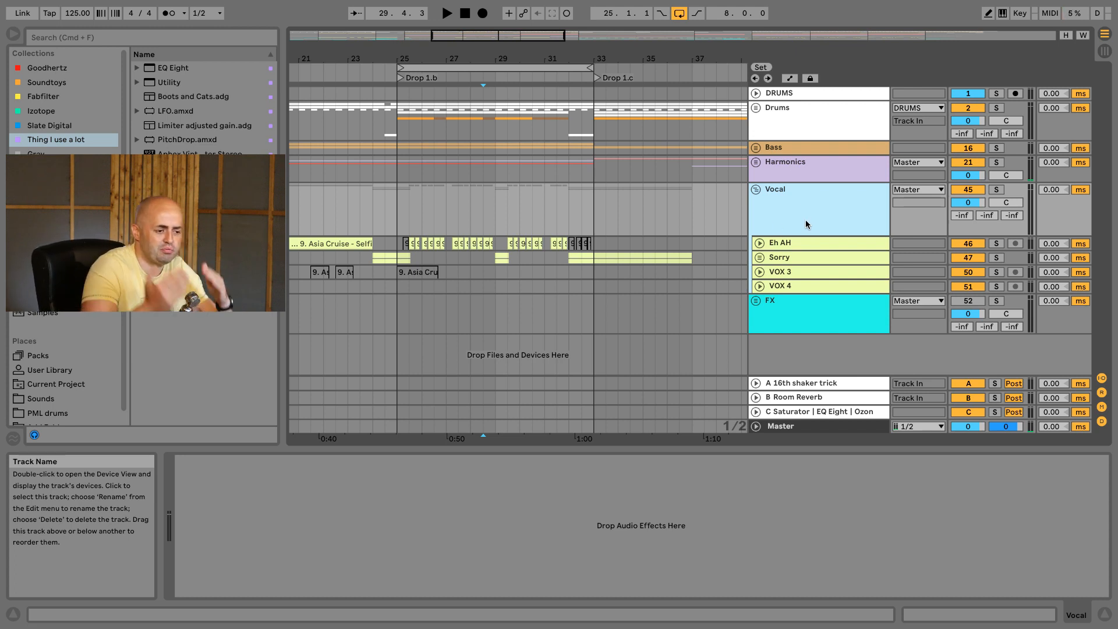
click(190, 38)
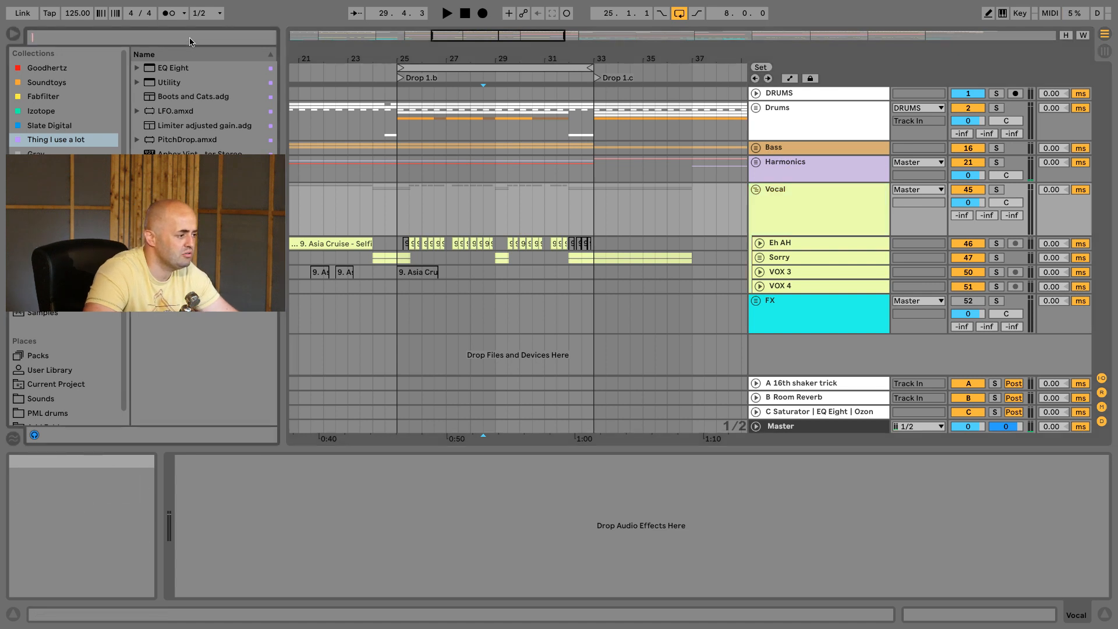
text(glue)
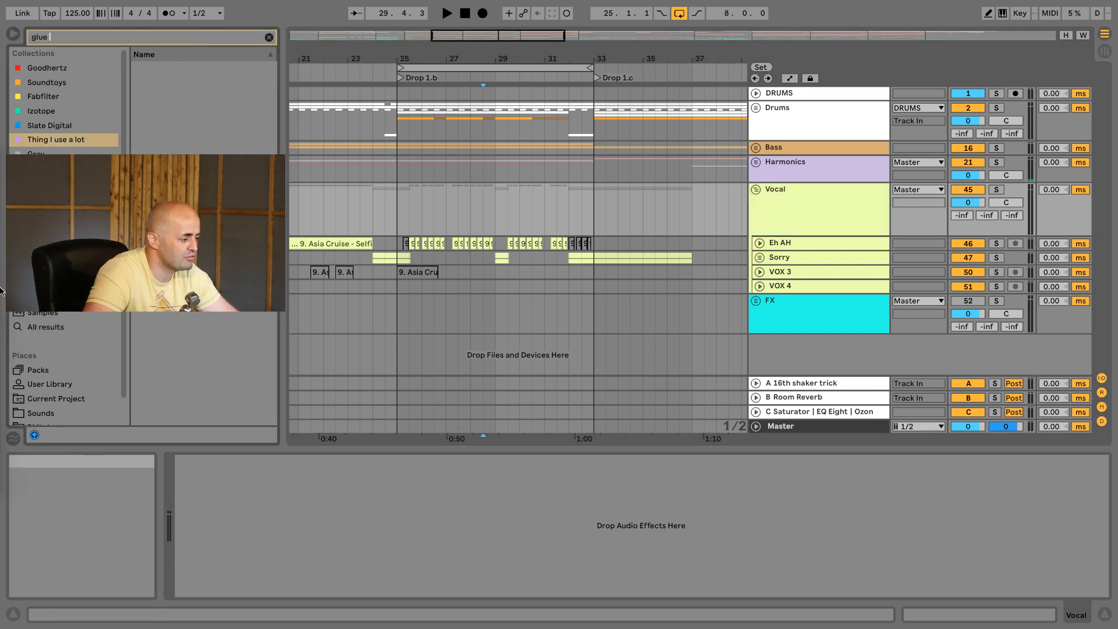
click(58, 328)
drag(191, 68, 635, 174)
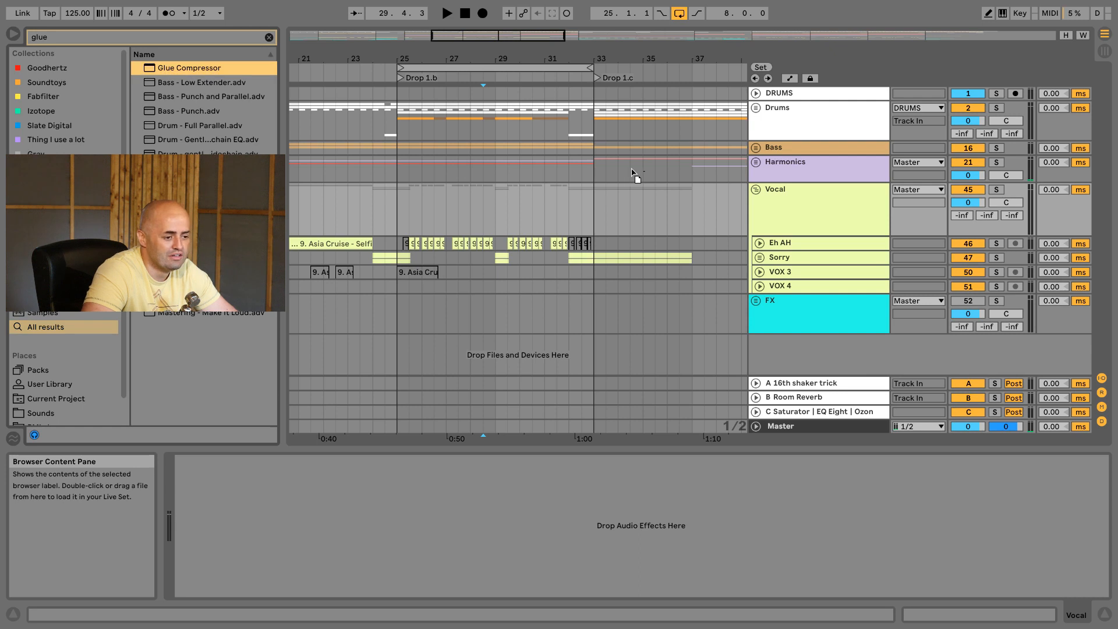
drag(821, 215, 510, 464)
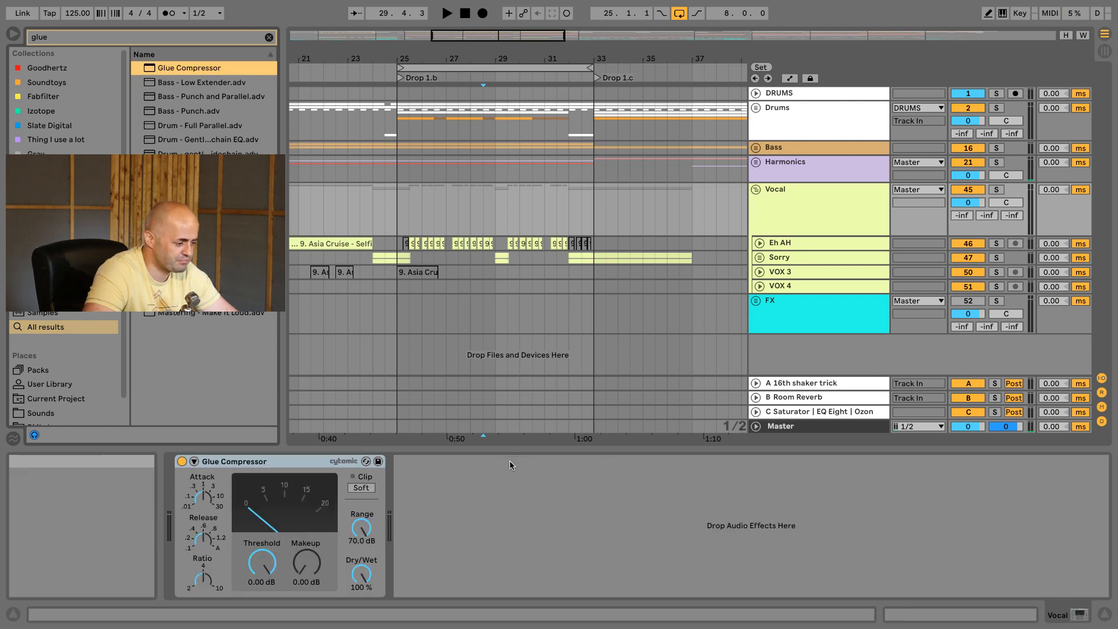
Step: Lower the Vocal group's Glue Compressor threshold to -18.1 dB during playback, and fold the Sorry group again
click(210, 499)
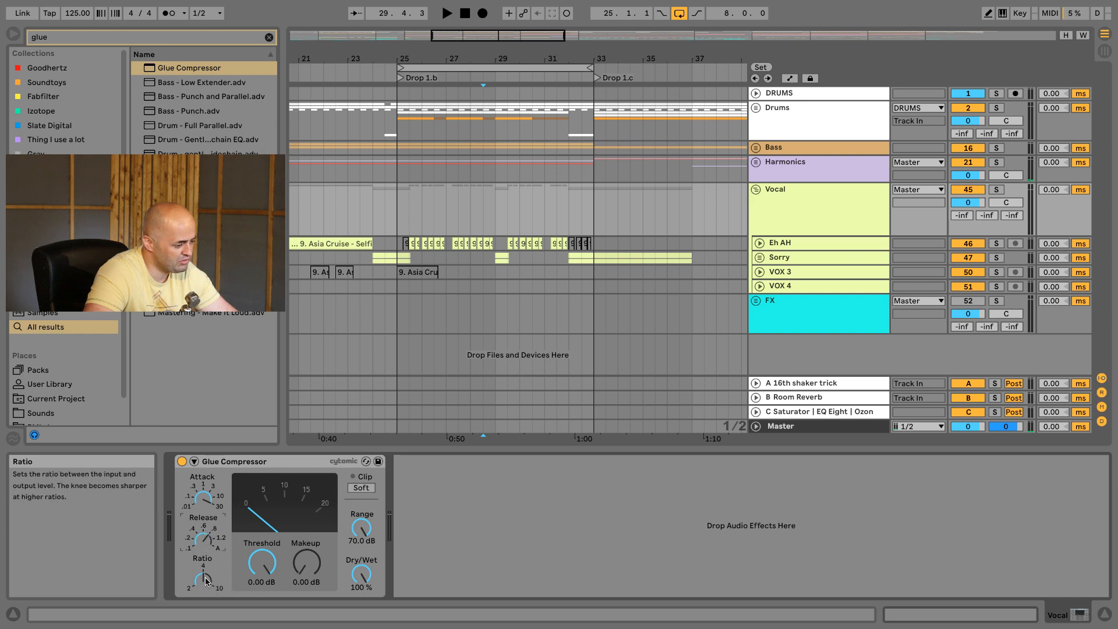
drag(262, 563, 262, 577)
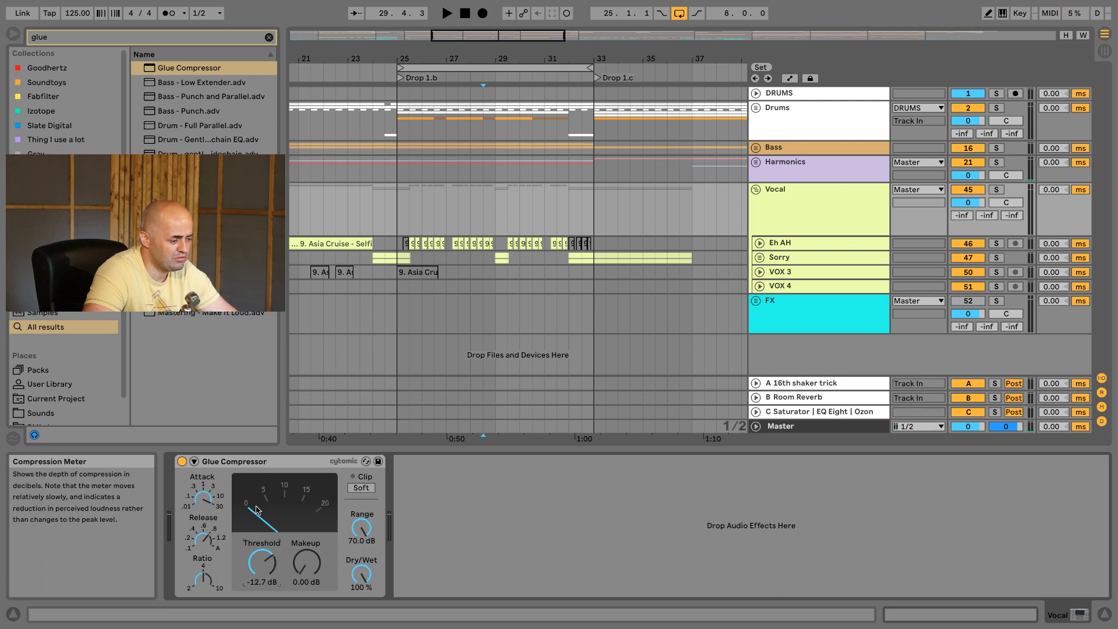
click(760, 258)
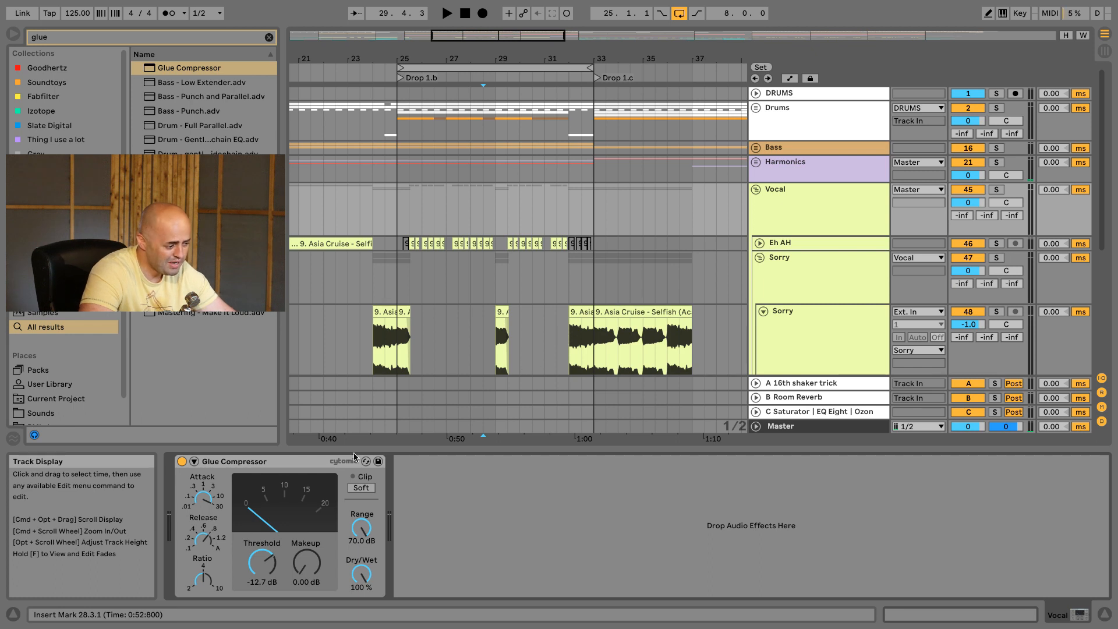
key(space)
mouse_move(267, 567)
mouse_down()
mouse_move(267, 599)
mouse_move(267, 583)
mouse_up()
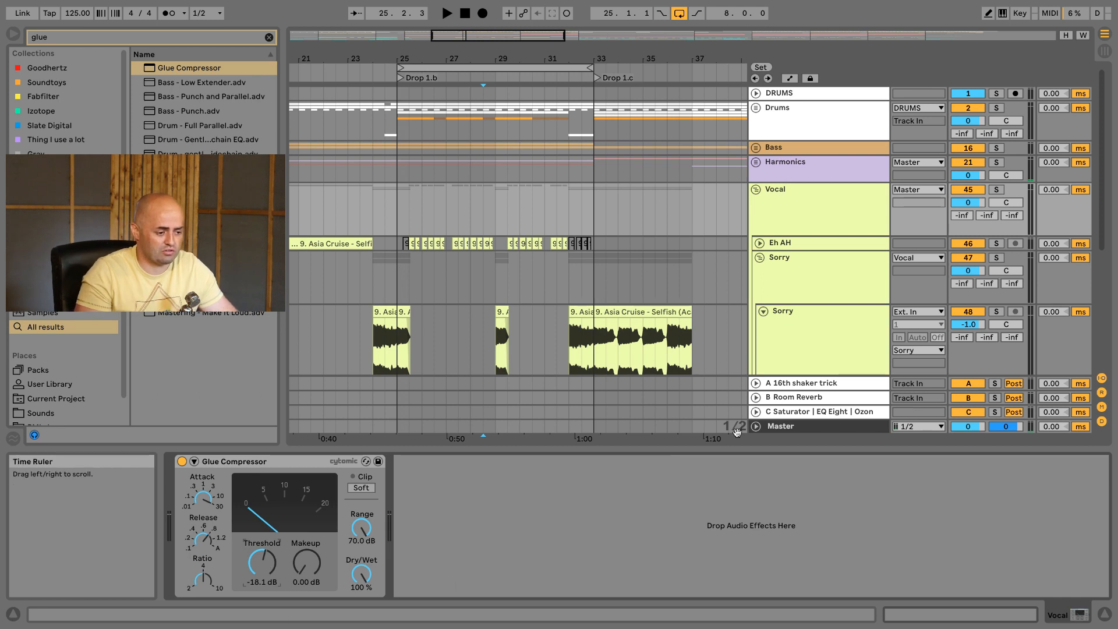
click(759, 258)
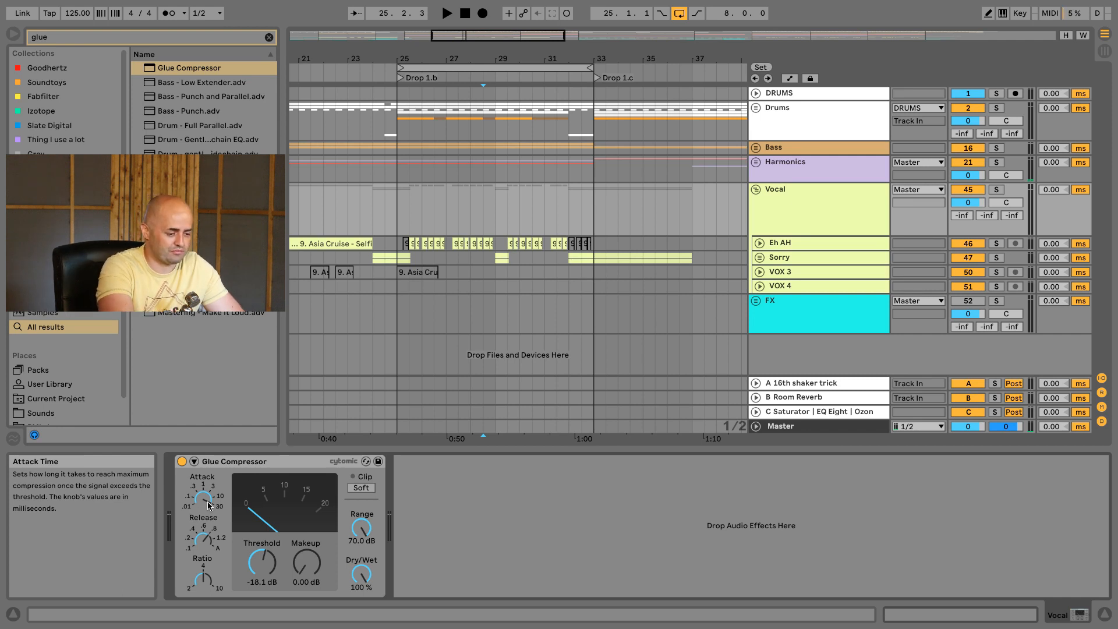
Step: Insert a new return track D, load a Reverb onto it, and colour the track white
key(ctrl+alt+t)
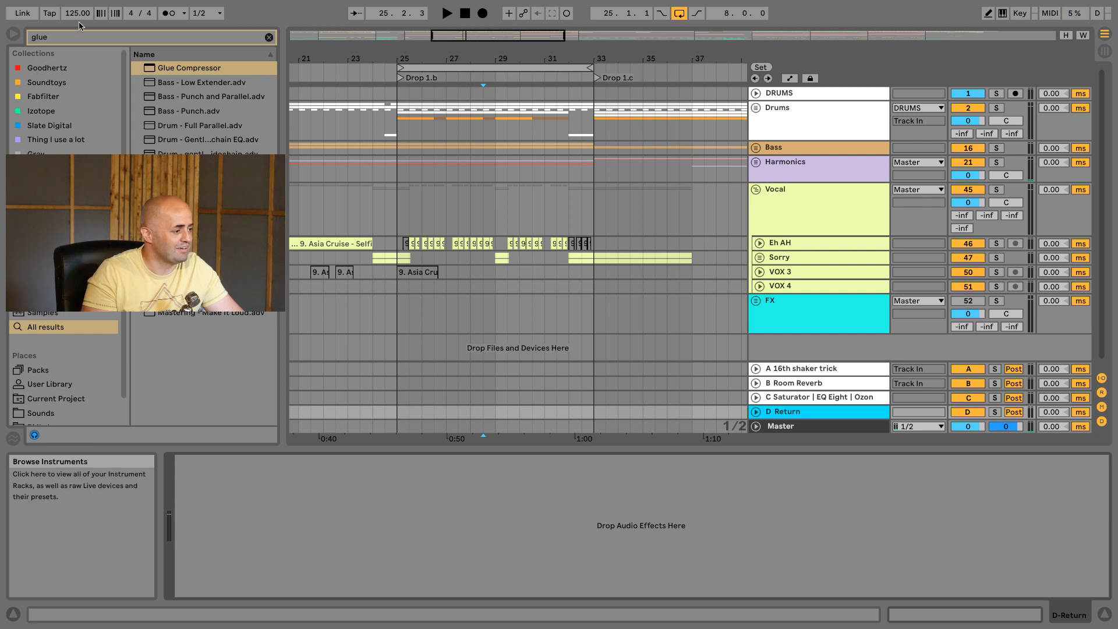
click(105, 41)
text(reverb)
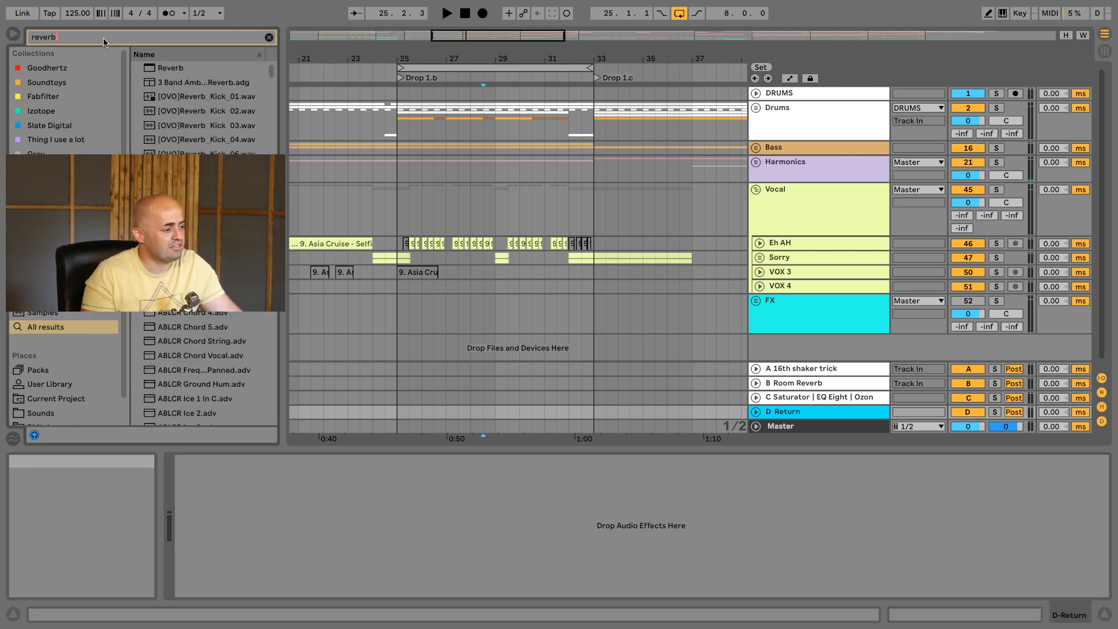
click(152, 69)
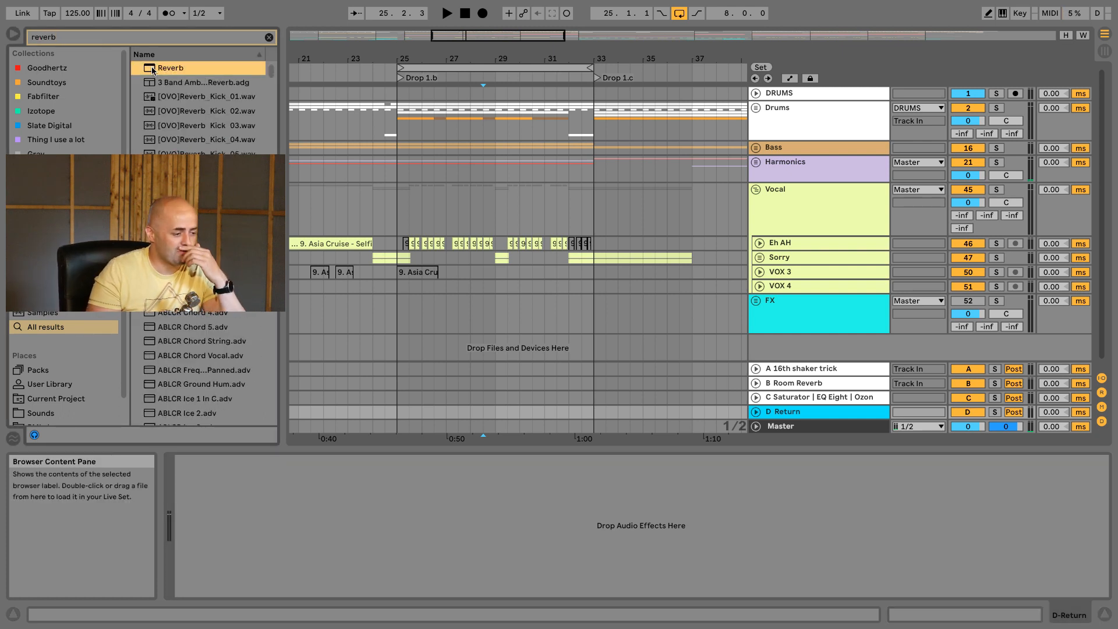
drag(806, 411, 806, 411)
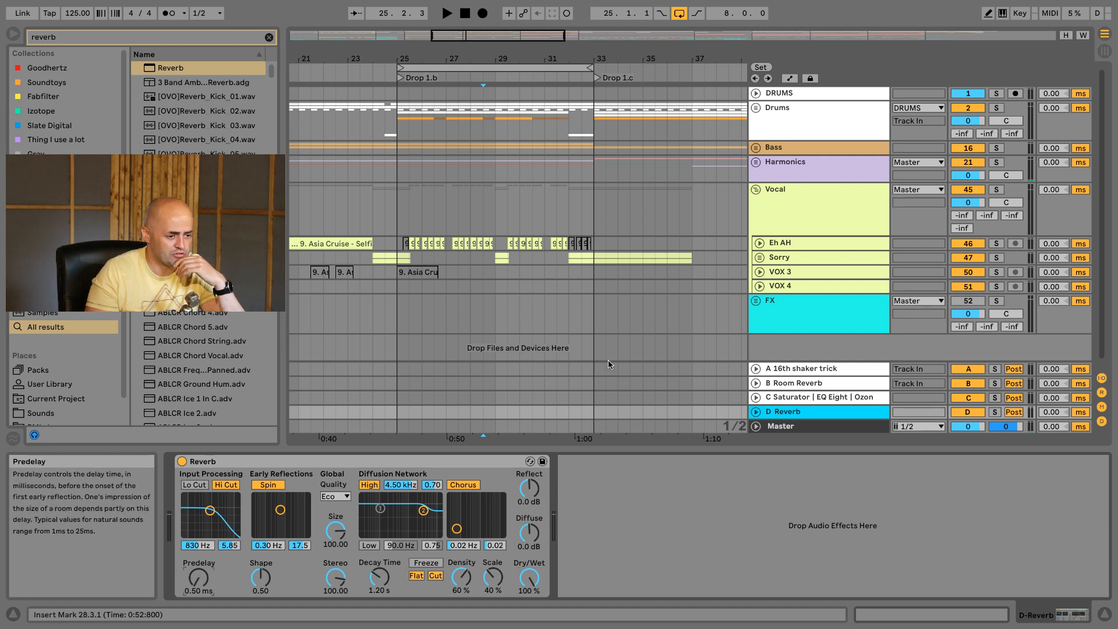
right_click(829, 412)
click(1010, 527)
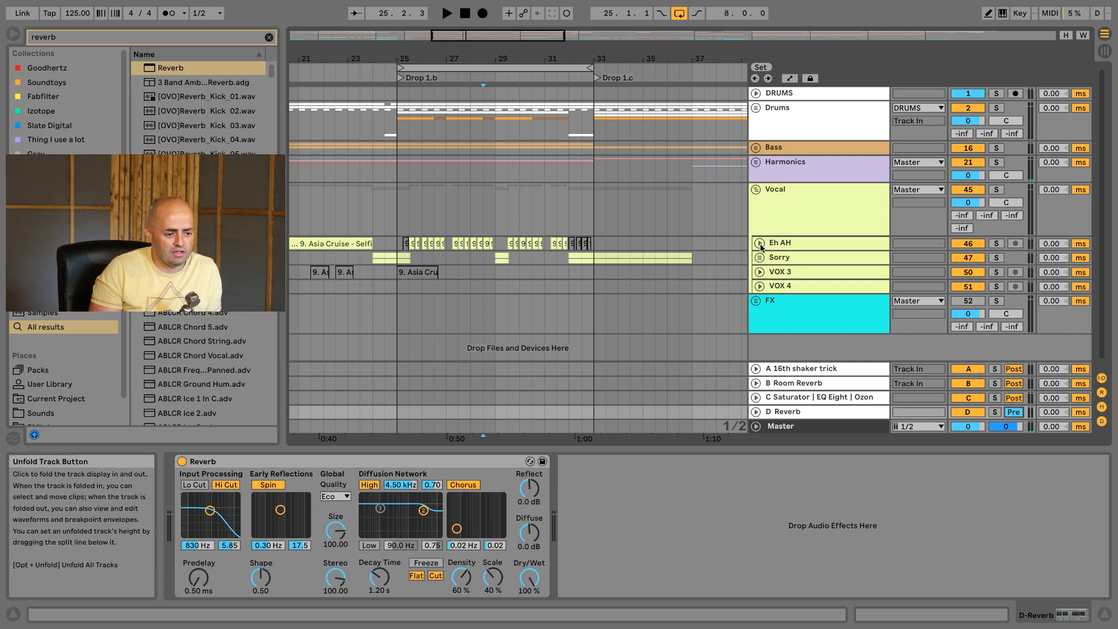
Step: Send the Vocal group to the Reverb return at -26.5 dB and set the reverb's decay time to 3.00 s
drag(962, 228, 961, 226)
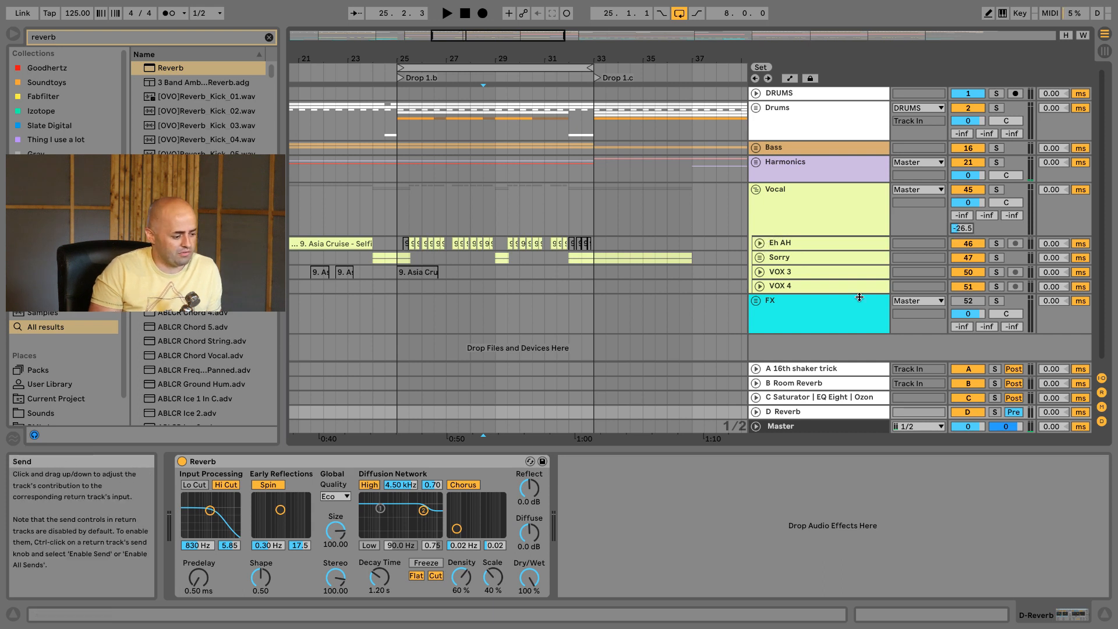
click(382, 578)
text(3)
key(Return)
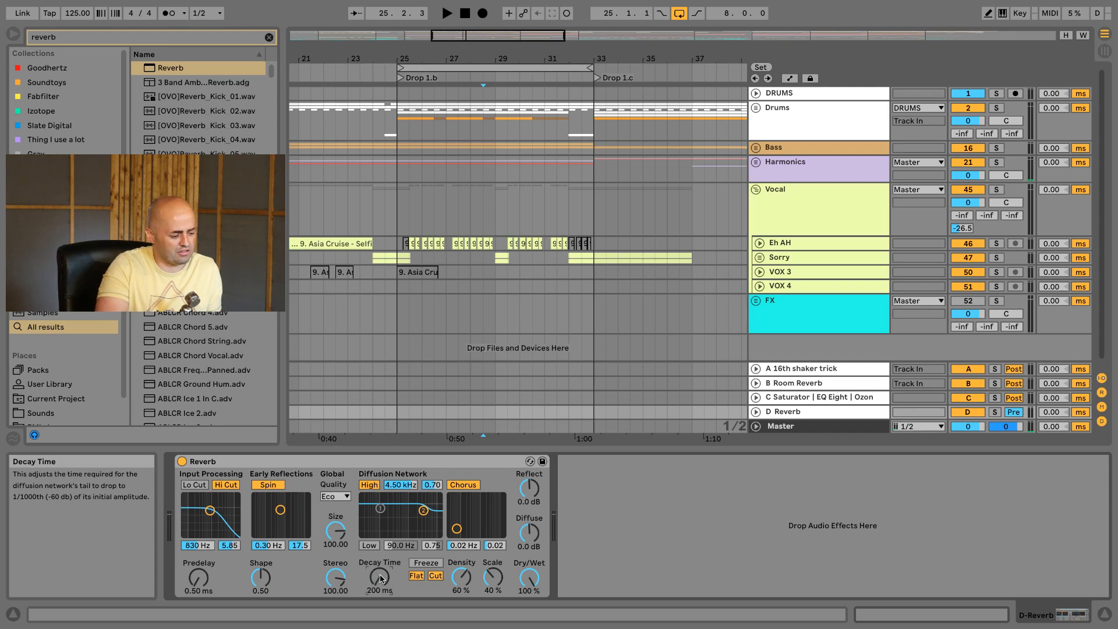
key(Return)
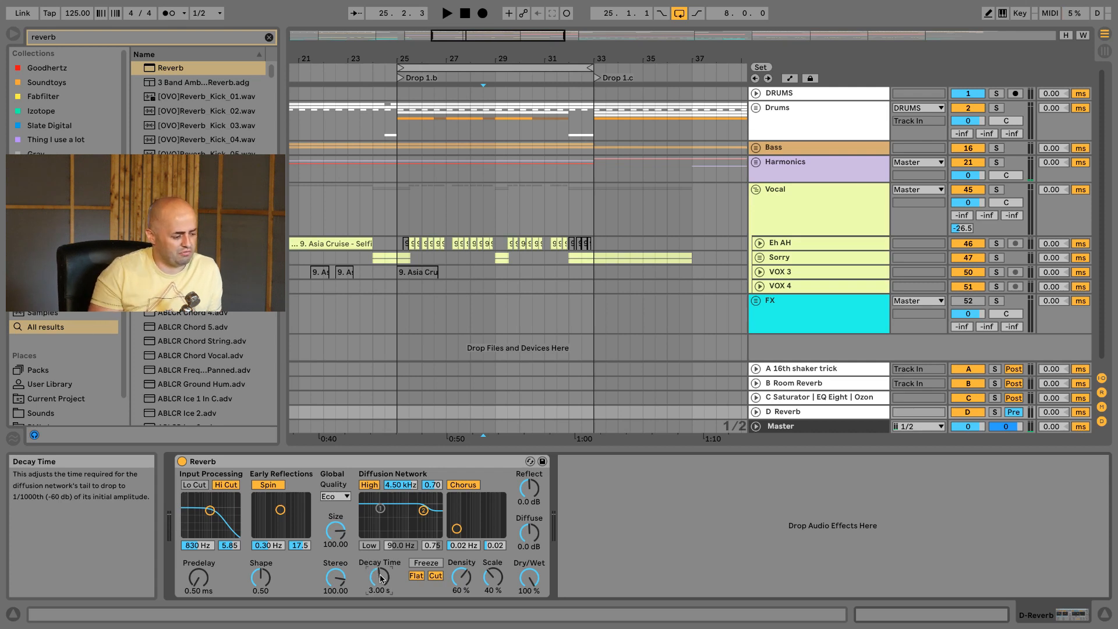
Step: Add an EQ Eight after the Reverb on return D and make its first band a low cut
click(269, 36)
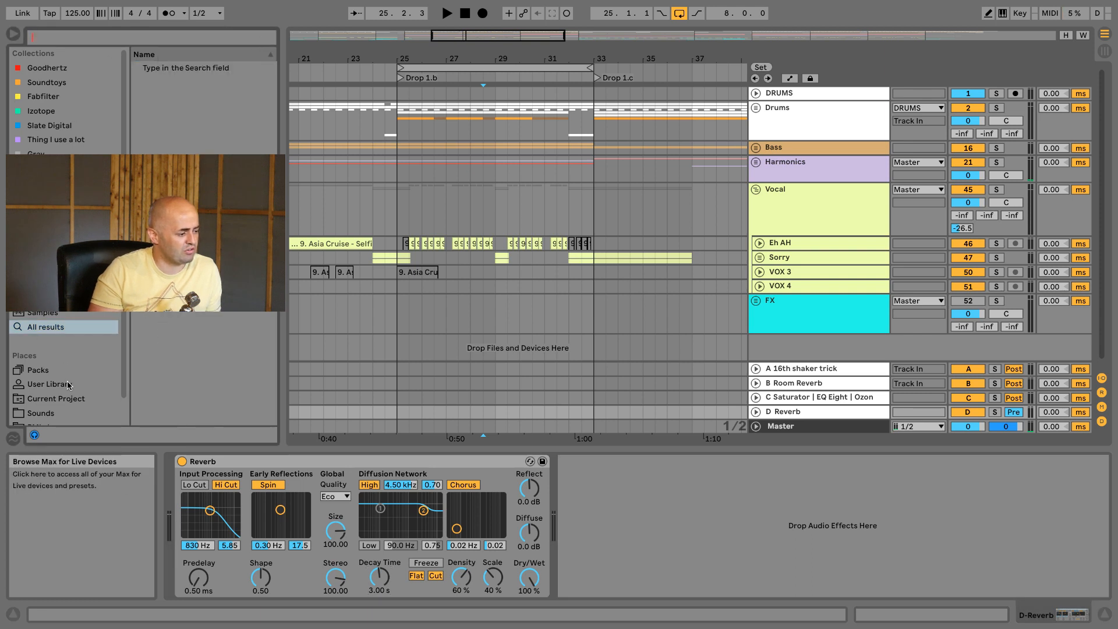
click(55, 140)
drag(163, 68, 681, 536)
click(612, 578)
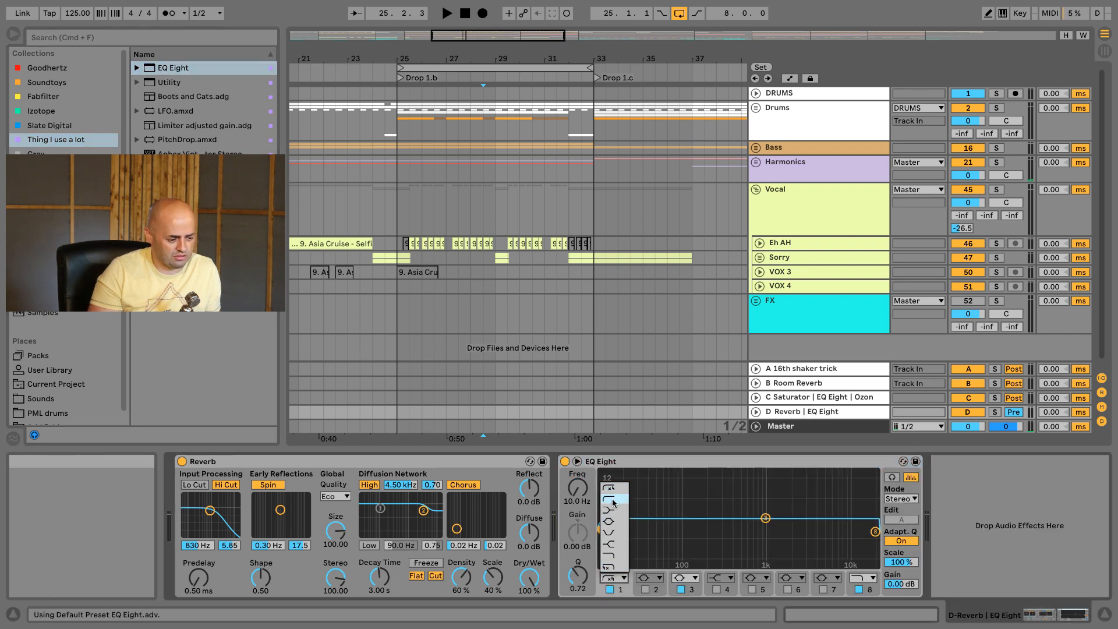
click(614, 499)
Step: Shape the reverb EQ: raise the low cut past 100 Hz, dip band 3 by 3.35 dB at 352 Hz, and high-cut at 4.84 kHz with Q 0.51
drag(602, 531, 687, 533)
drag(764, 518, 728, 531)
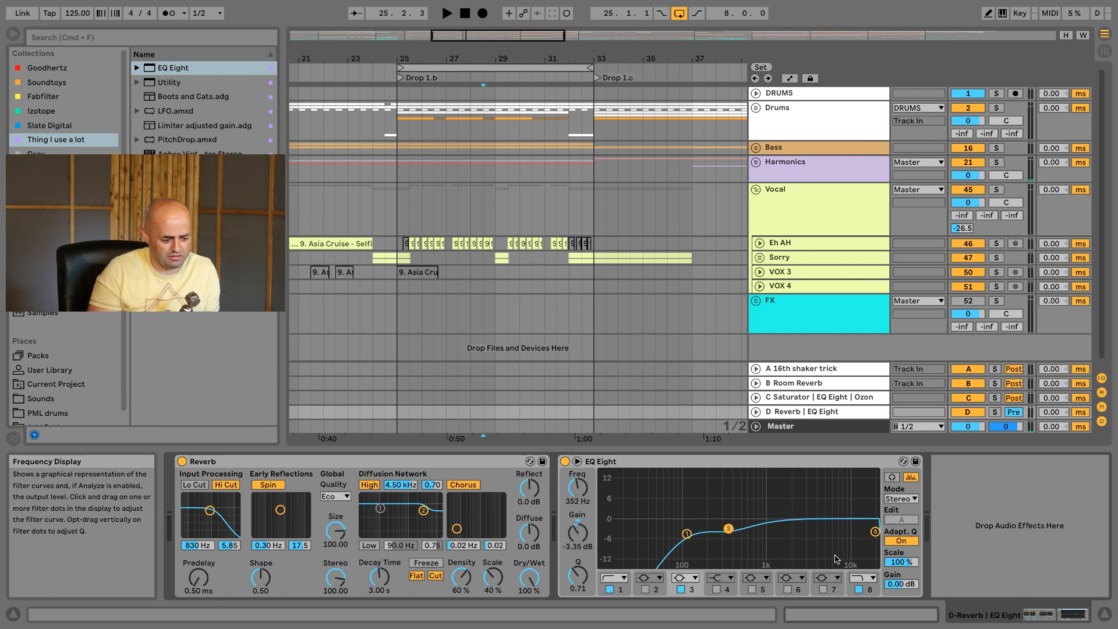
drag(875, 531, 821, 534)
drag(767, 489, 924, 616)
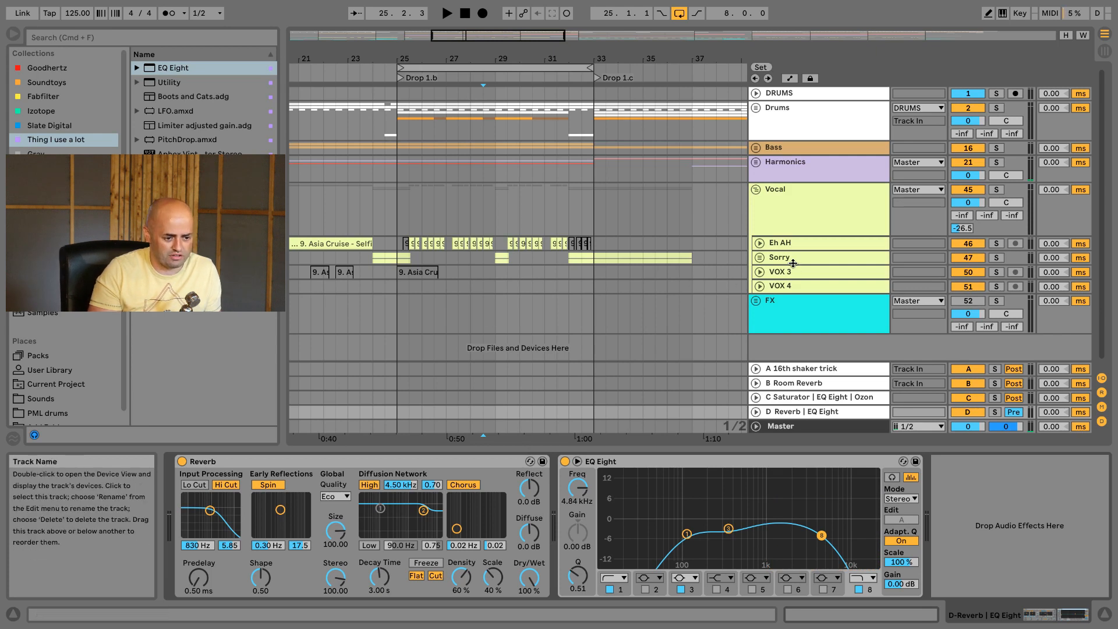
Step: Set the Vocal group's reverb send to -19.7 dB while auditioning Drop 1.b, comparing it with the Reverb return muted
drag(961, 228, 962, 180)
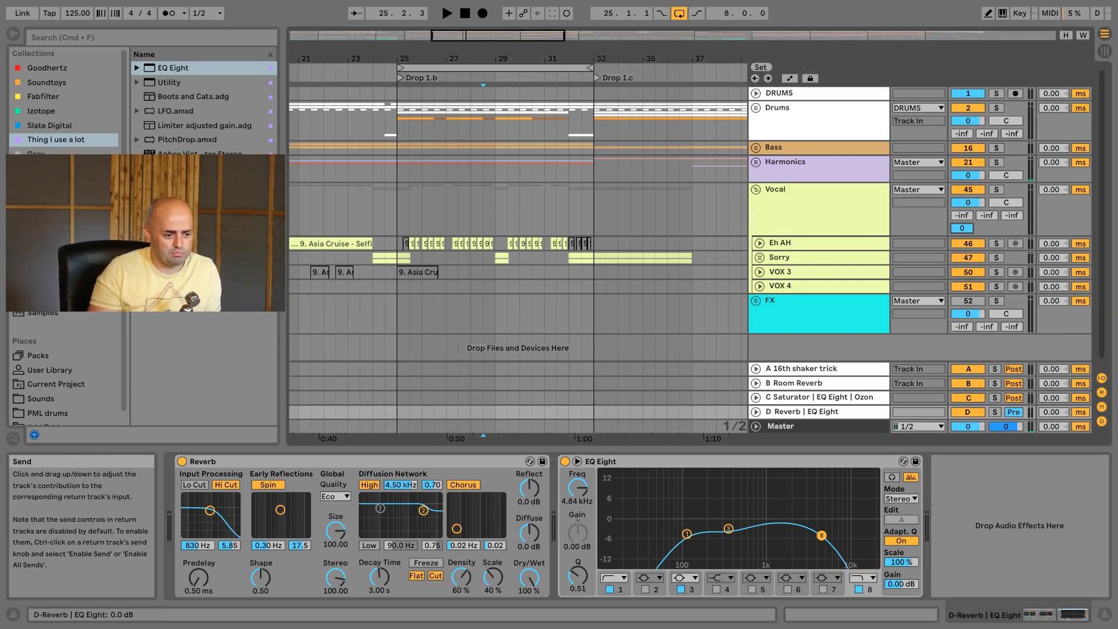
click(400, 208)
key(space)
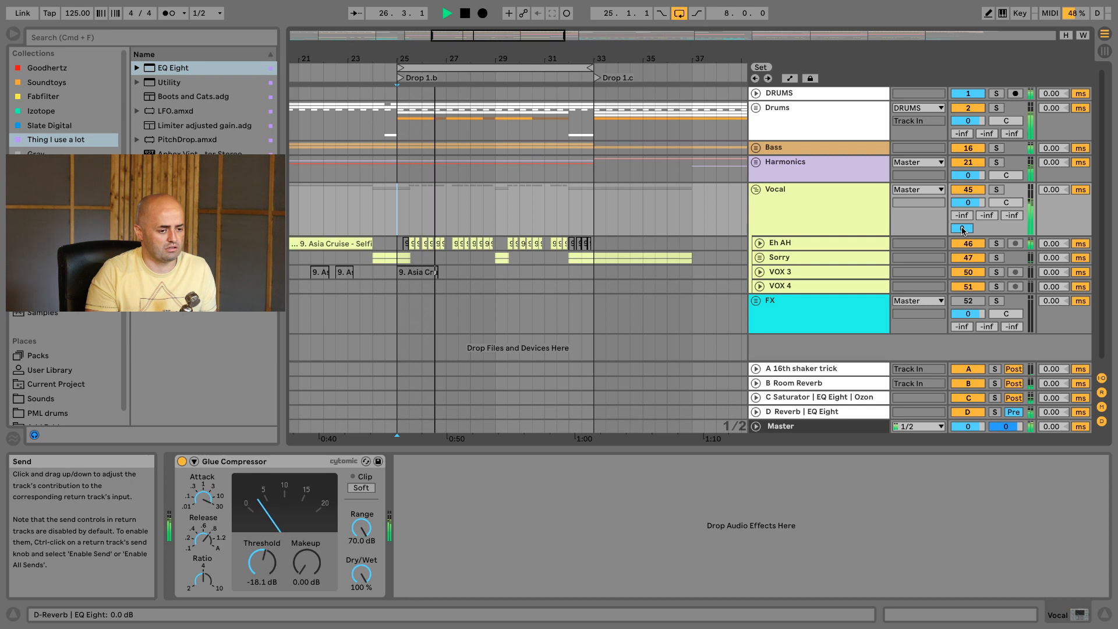
mouse_move(963, 230)
mouse_down()
mouse_move(962, 265)
mouse_move(963, 216)
mouse_up()
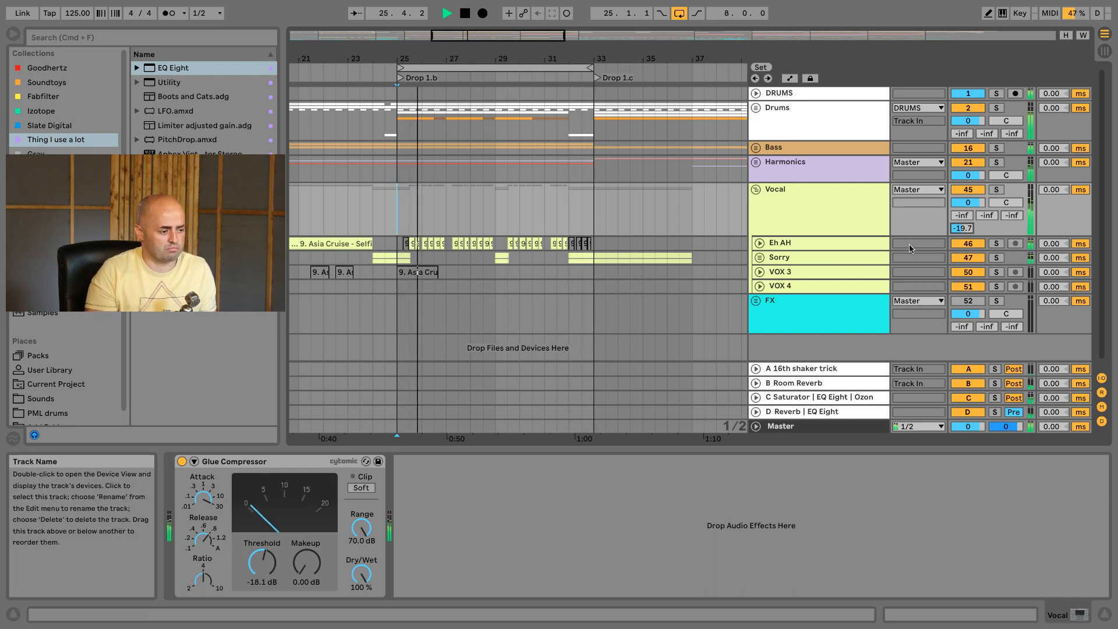
click(974, 412)
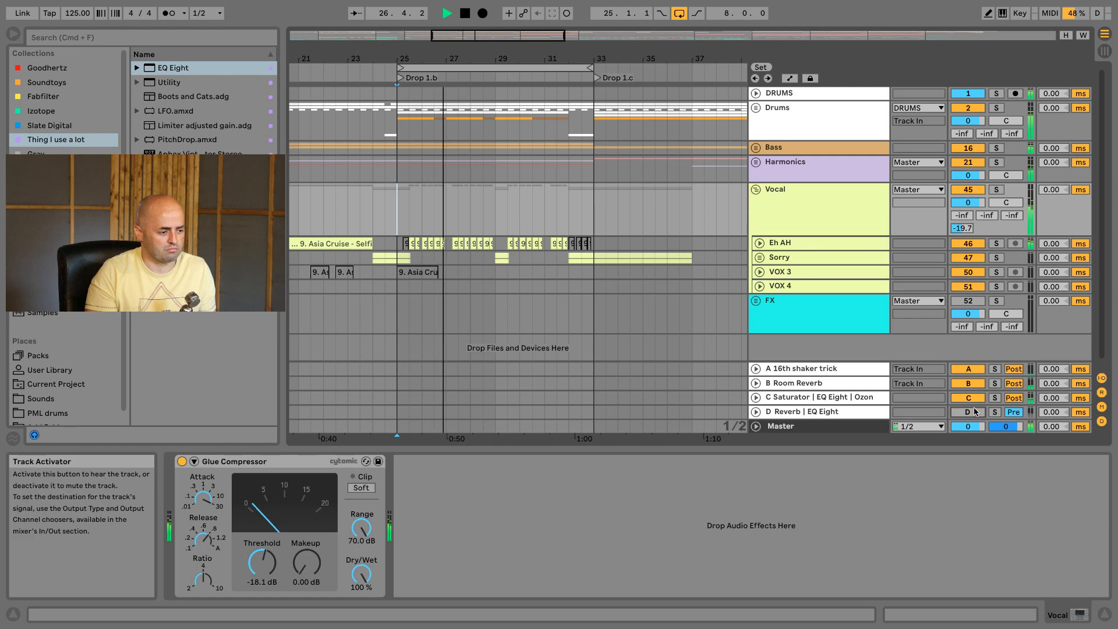
click(975, 412)
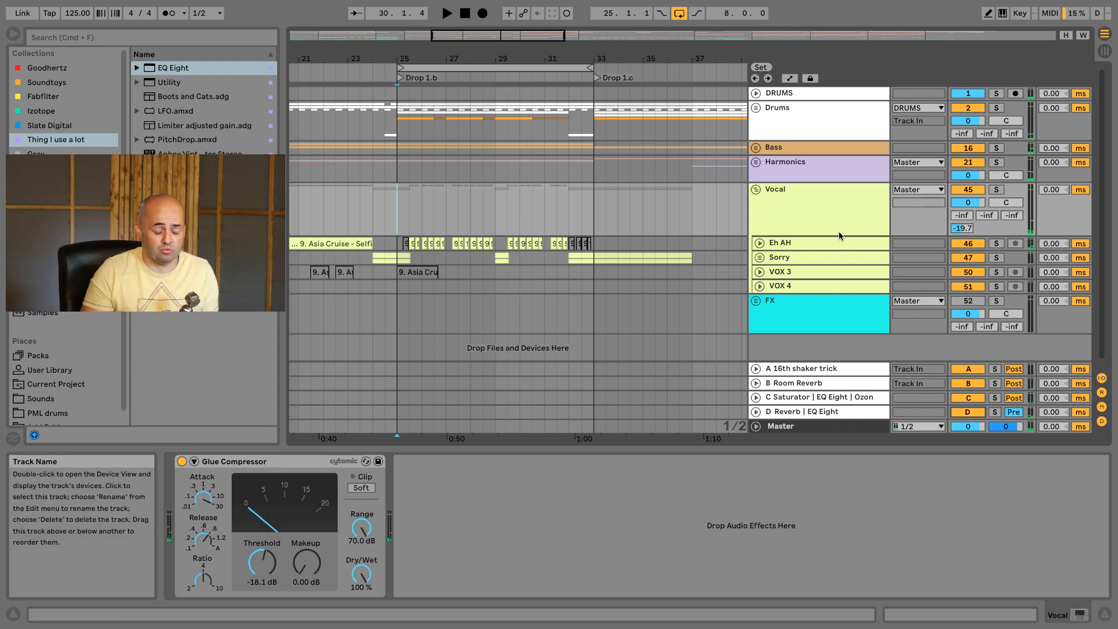
Step: Colour the Reverb return yellow-green like the Vocal tracks, and insert a return track E with a Delay on it
right_click(835, 412)
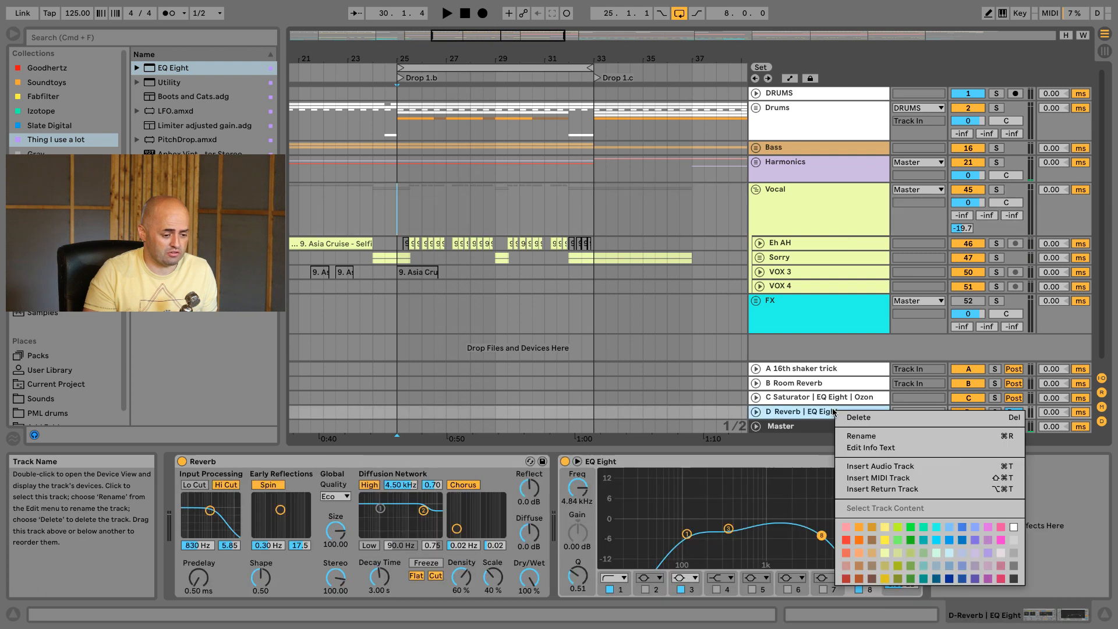
click(882, 553)
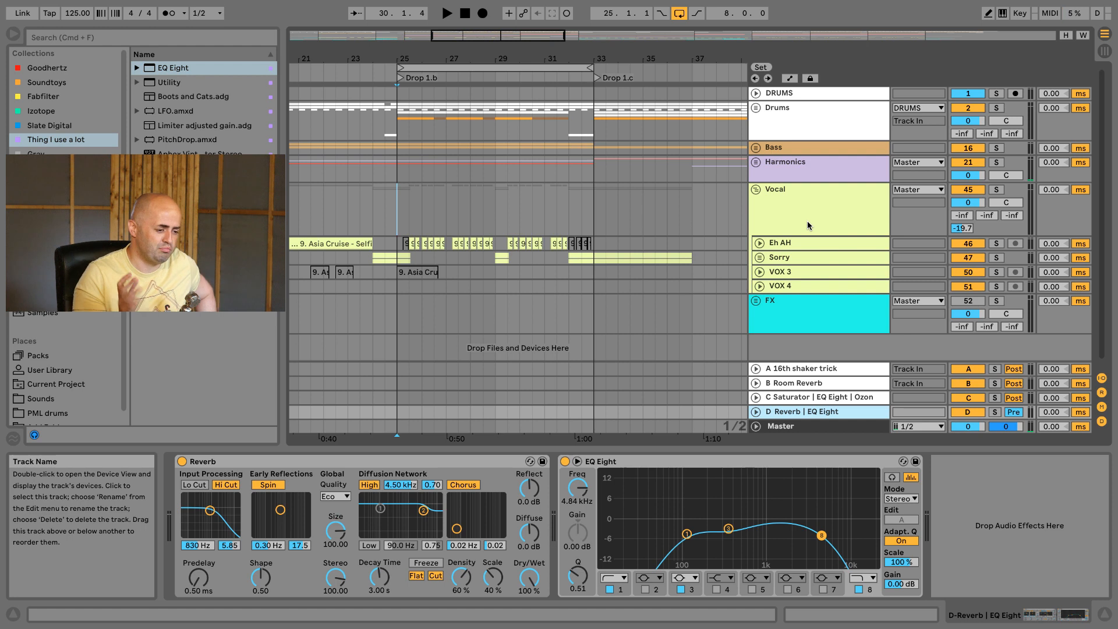
key(super+alt+t)
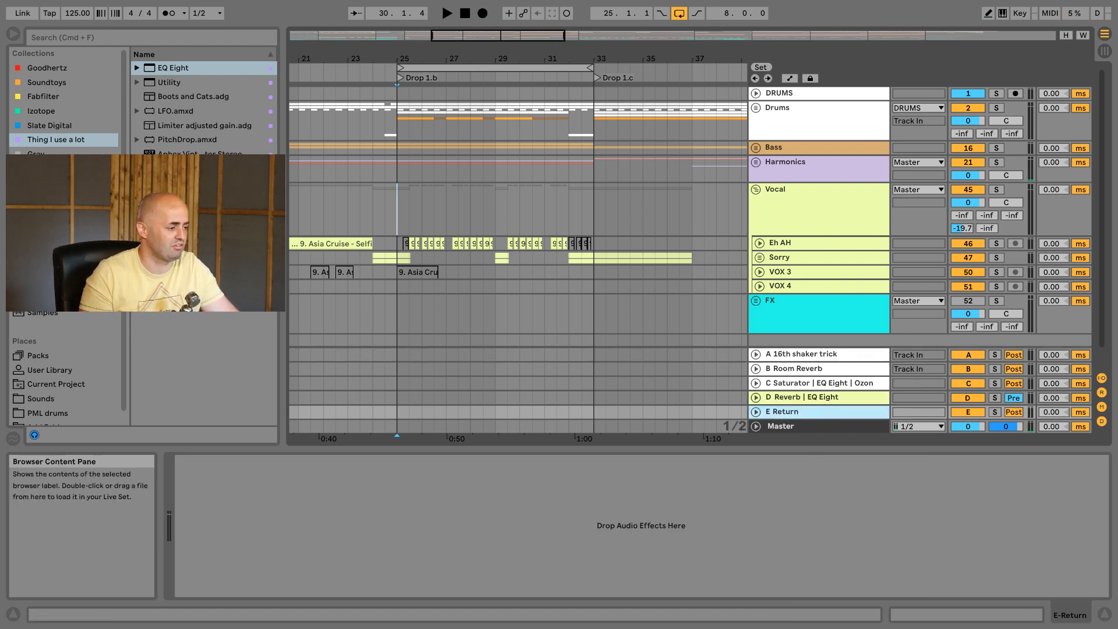
click(193, 38)
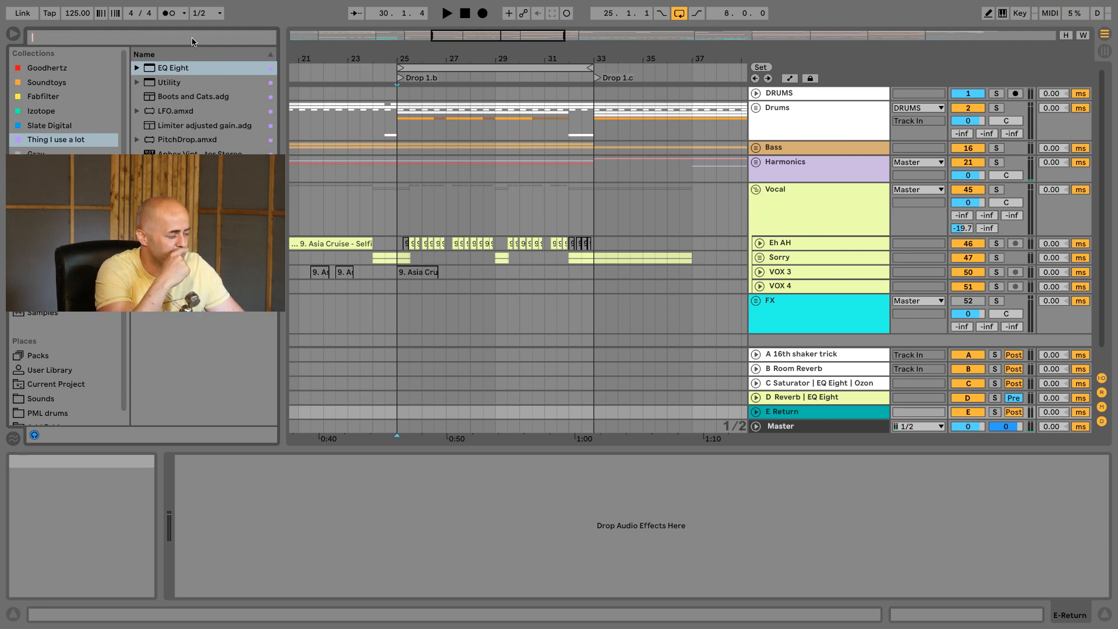
text(delay)
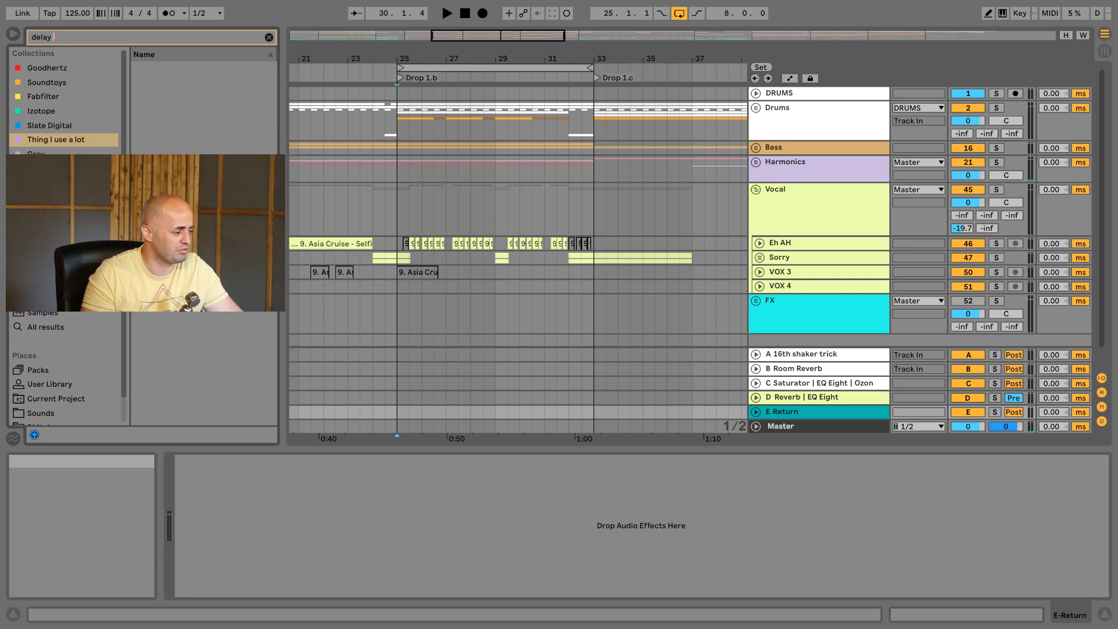
key(Down)
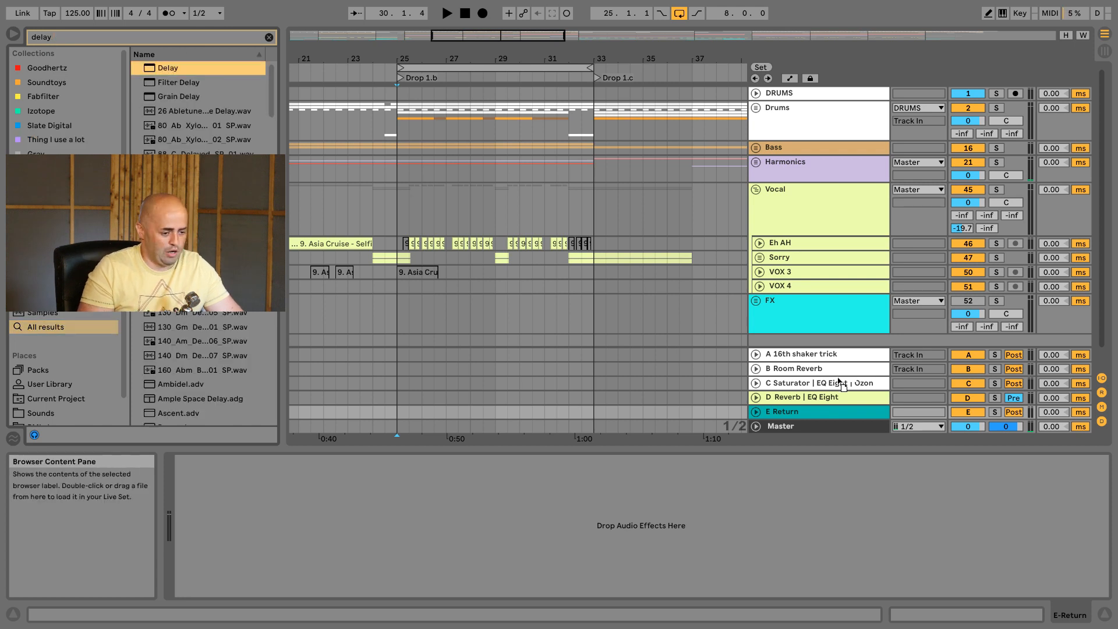
drag(851, 411, 851, 411)
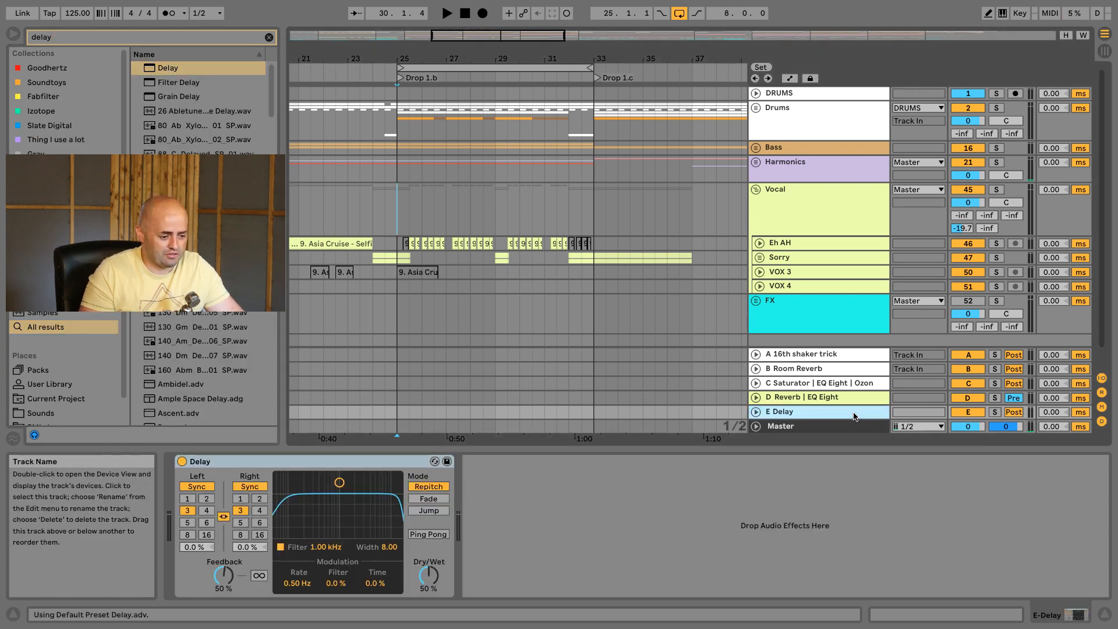
Step: Colour the Delay return yellow-green like the Vocal tracks and set the Delay's Dry/Wet to 100 %
right_click(854, 413)
click(906, 555)
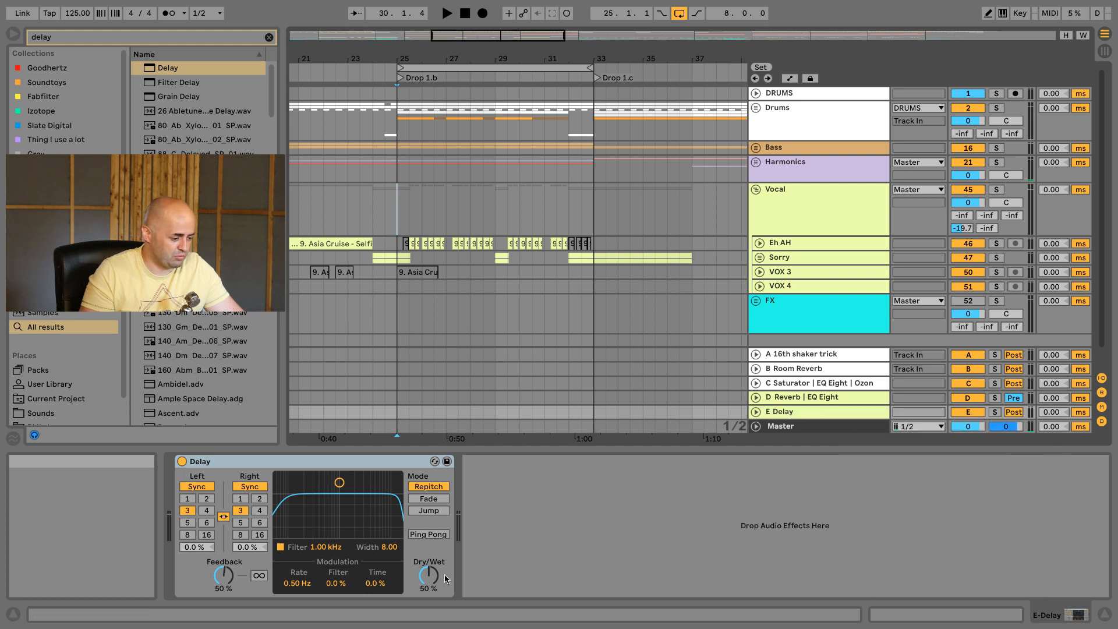
drag(447, 578, 446, 542)
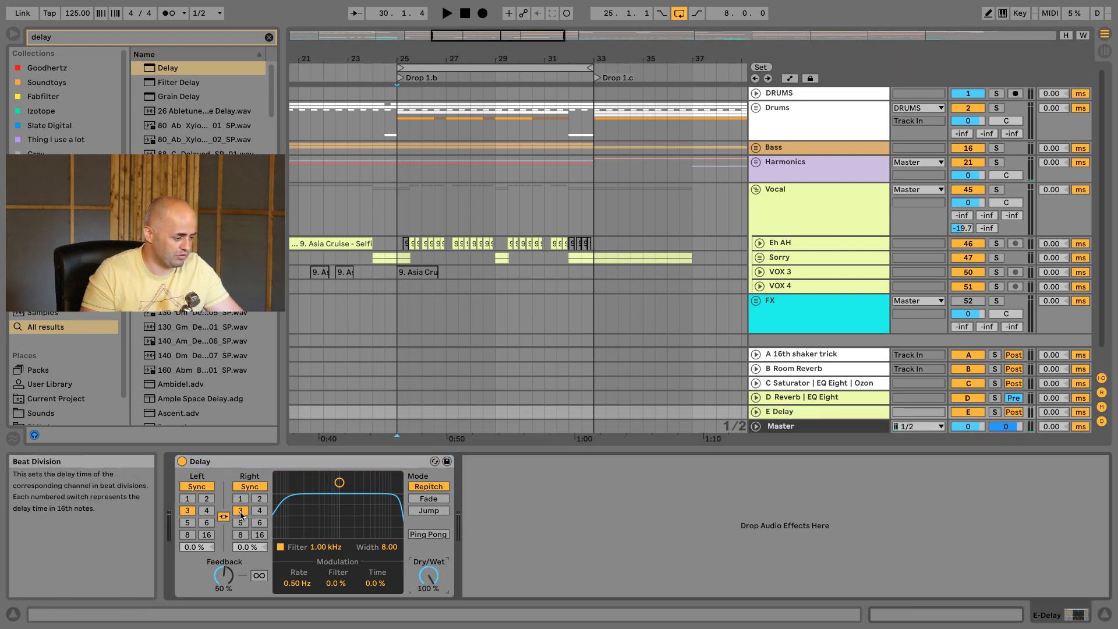
Step: Unfold Eh AH, draw a raised E-Delay send automation step over the last clip before bar 27, and audition it
drag(427, 59, 427, 116)
click(759, 243)
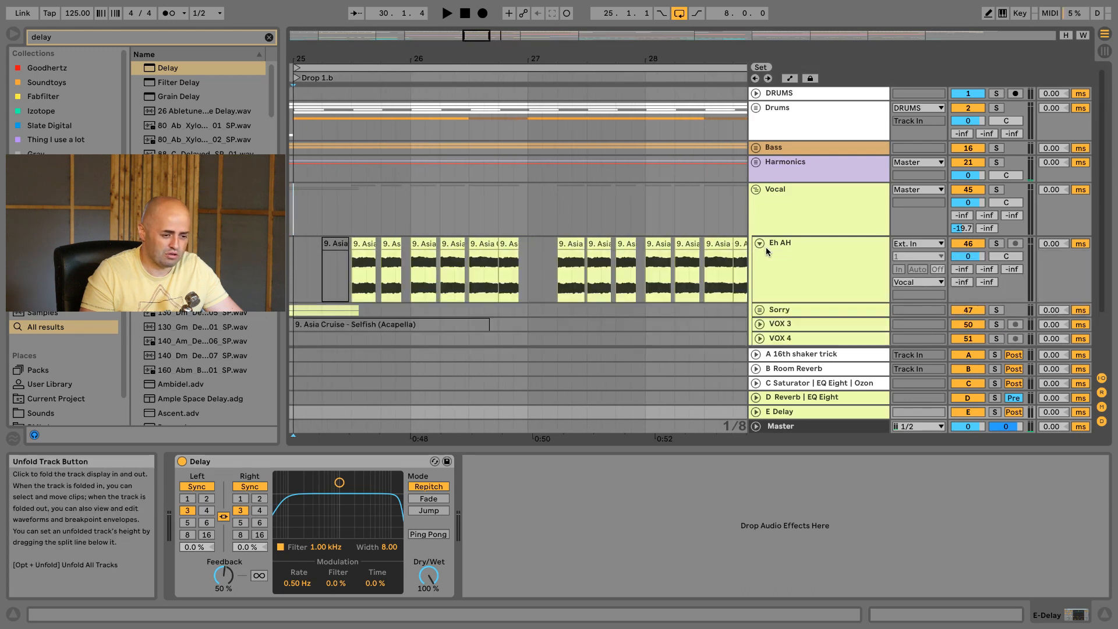
key(a)
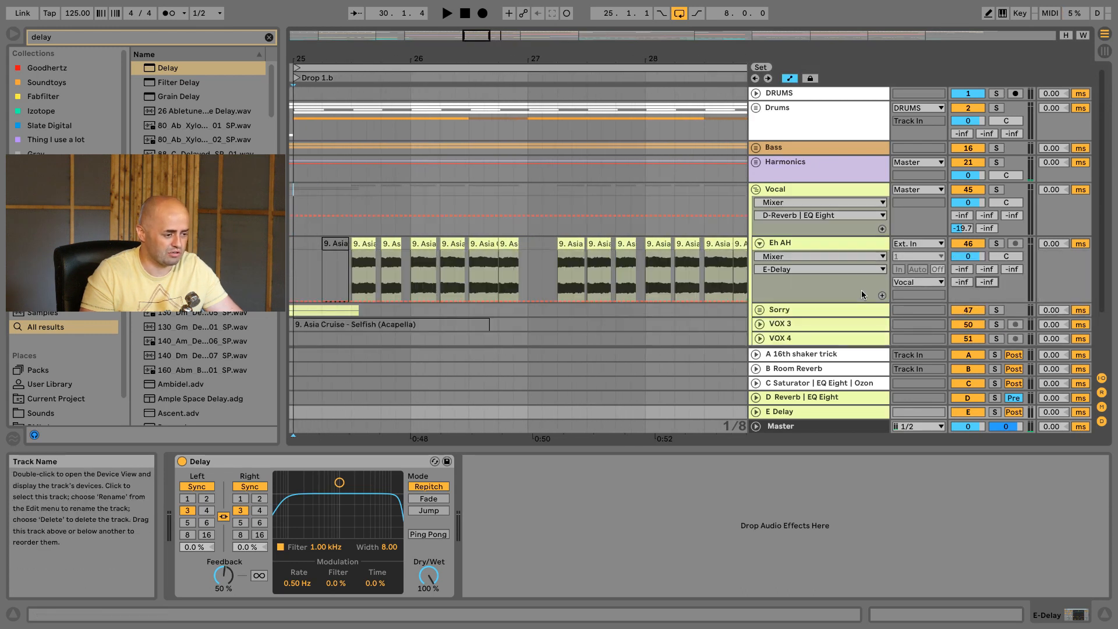
key(b)
click(506, 287)
key(b)
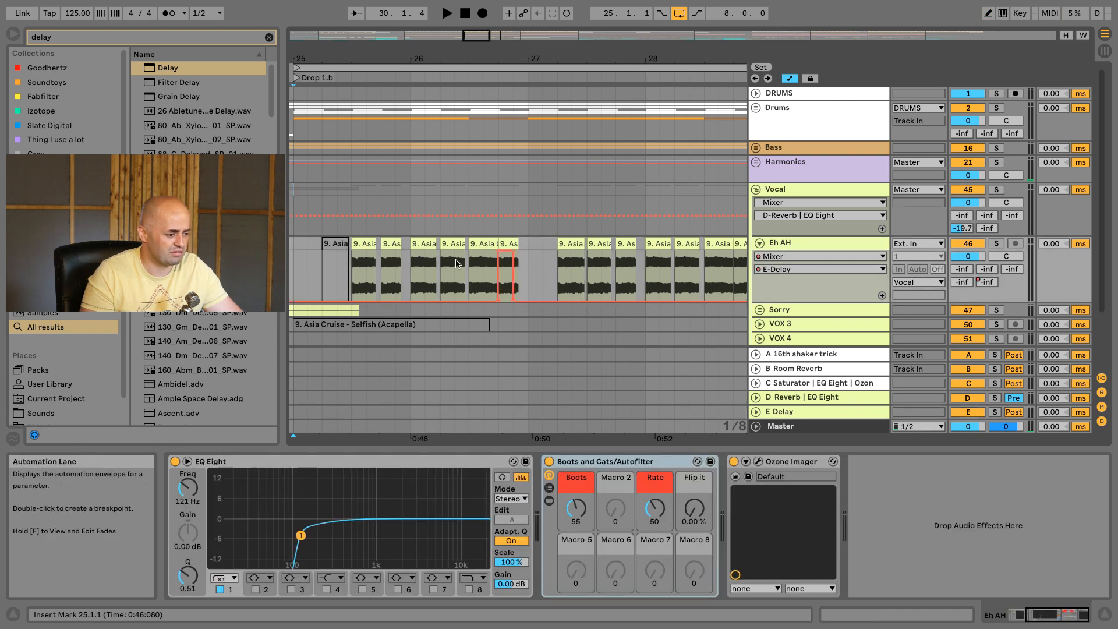
key(space)
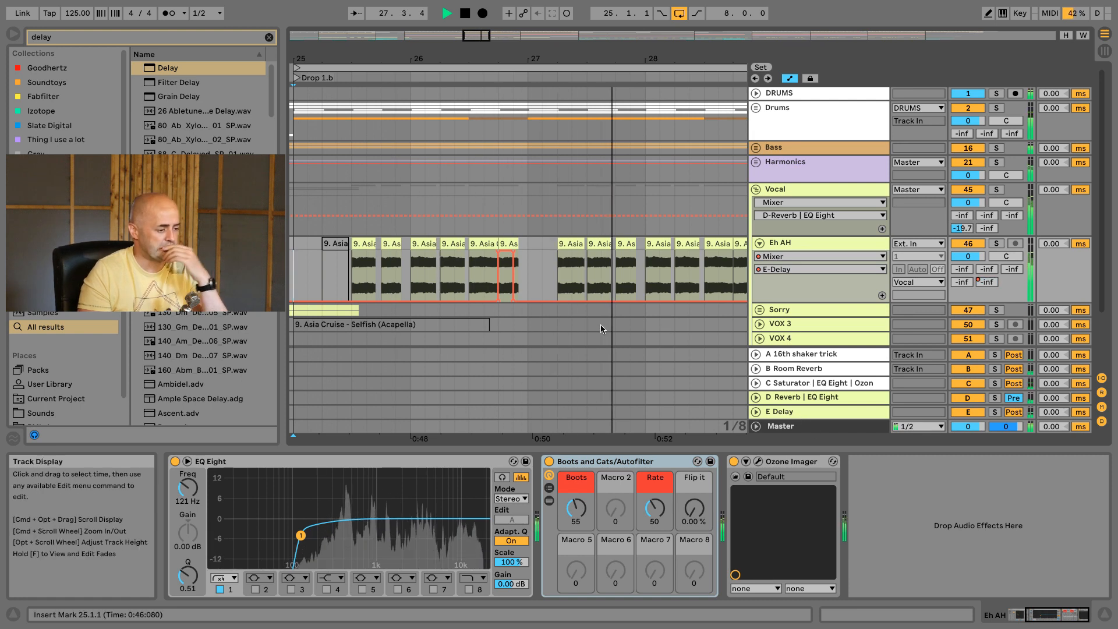
Step: Stop playback and unfold the Sorry group so its lanes show below Eh AH across Drop 1.b
mouse_move(591, 59)
mouse_down()
mouse_move(592, 49)
mouse_move(483, 49)
mouse_up()
key(b)
key(space)
drag(653, 62, 653, 49)
click(759, 308)
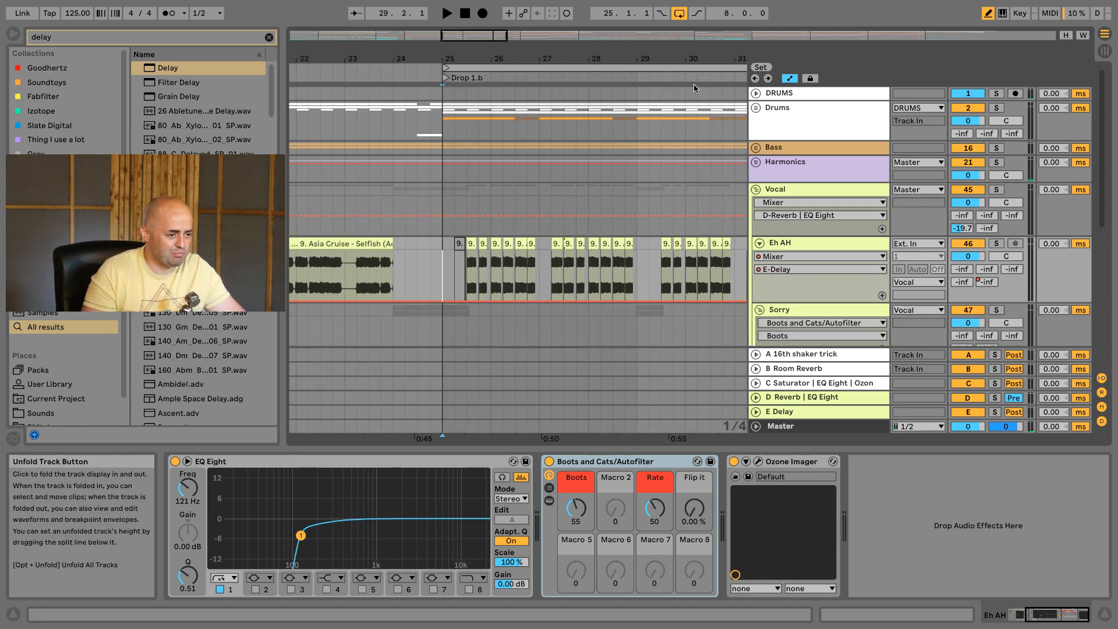
key(minus)
scroll(611, 223, down, 2)
scroll(612, 223, down, 2)
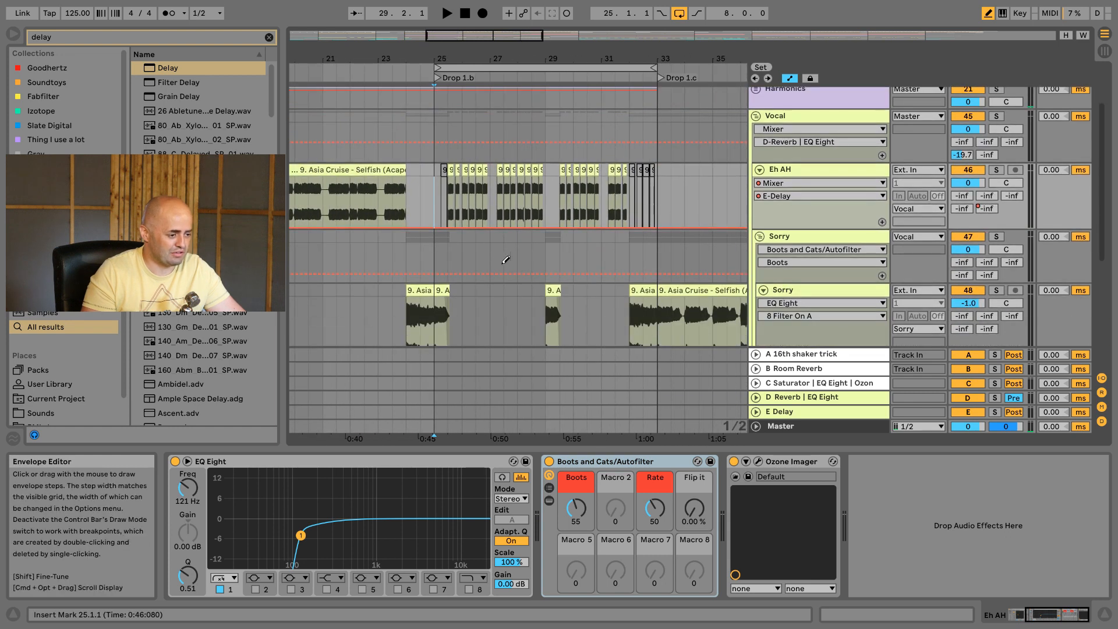
Step: Play Drop 1.b from bar 25, raise the Vocal group's Delay send to -19.0 dB, and open the Delay return's devices
key(b)
click(435, 257)
key(space)
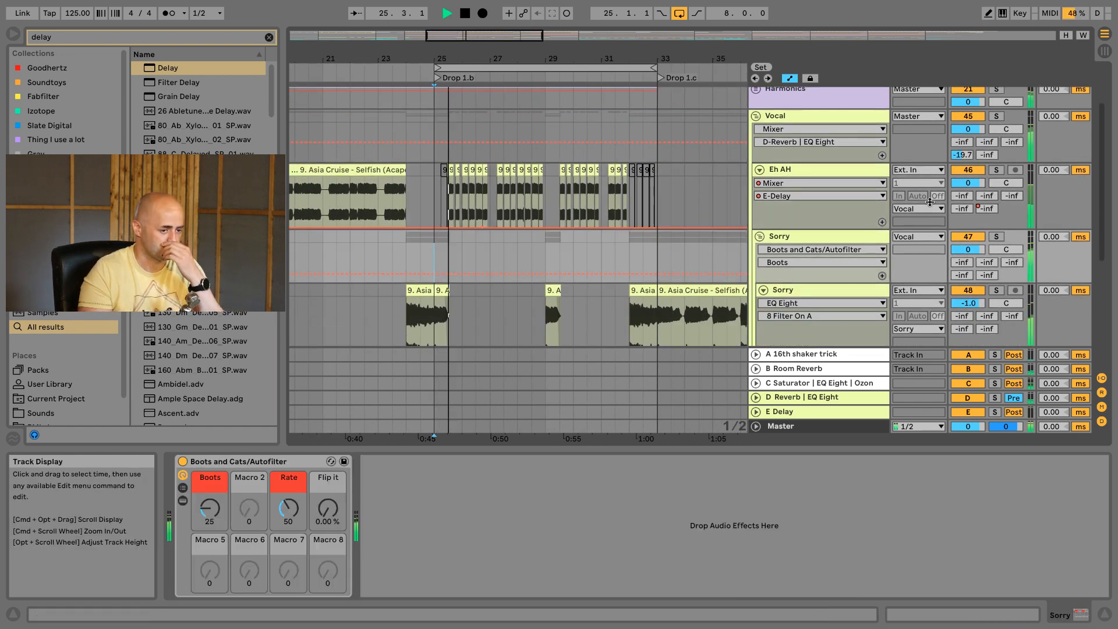
drag(987, 154, 987, 145)
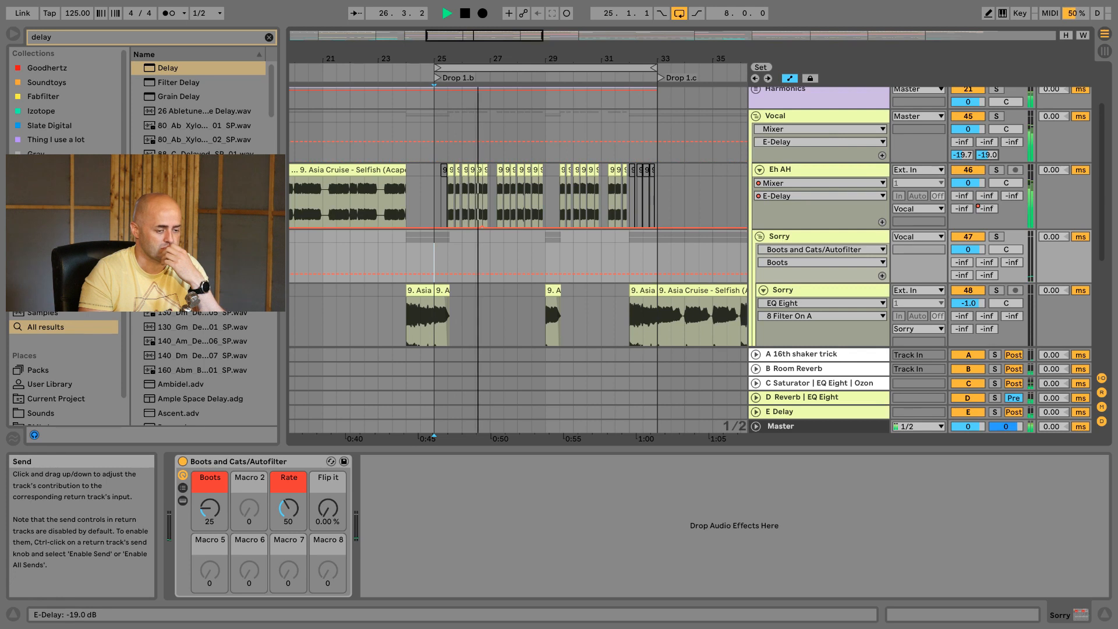
click(803, 411)
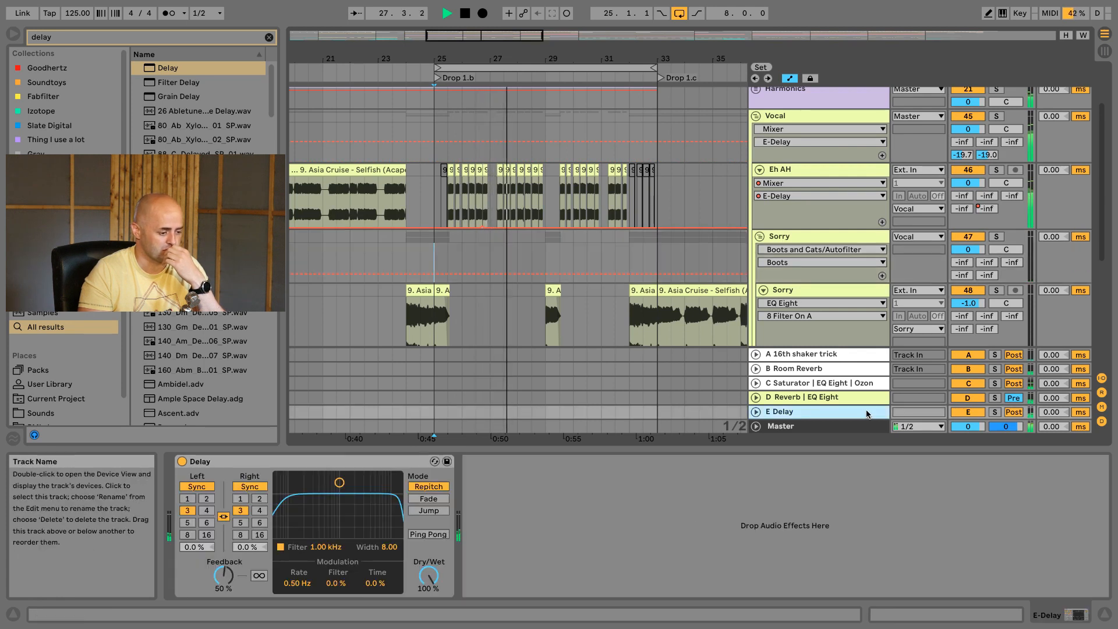
Step: Enable Ping Pong on the Delay and, while soloing its return, narrow its filter to 4.02 kHz with a width of 1.95
click(438, 535)
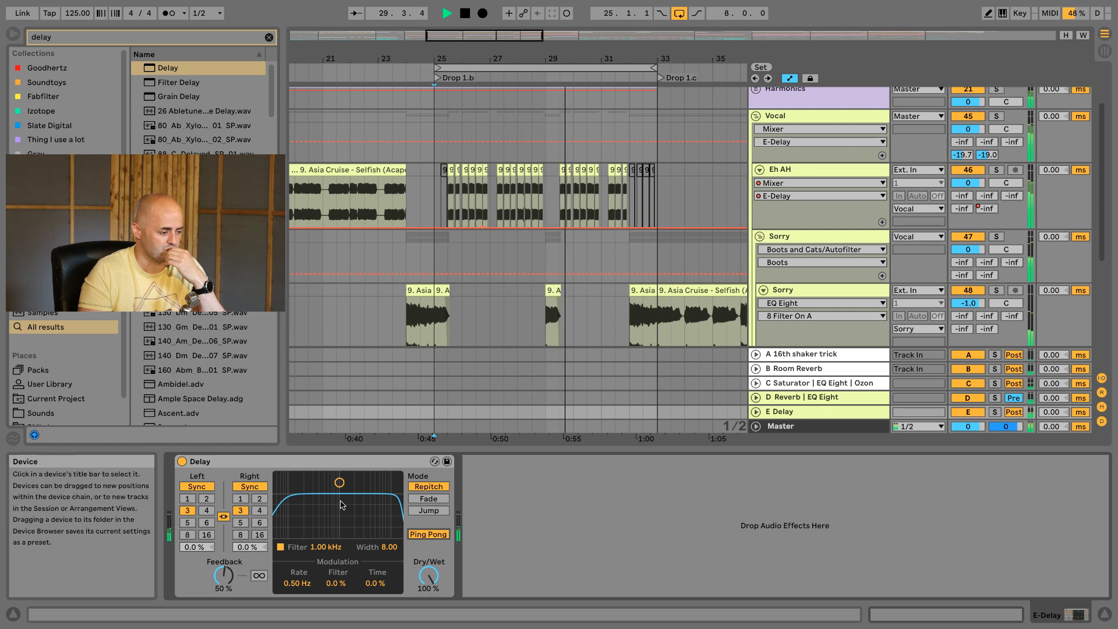
drag(339, 482, 370, 520)
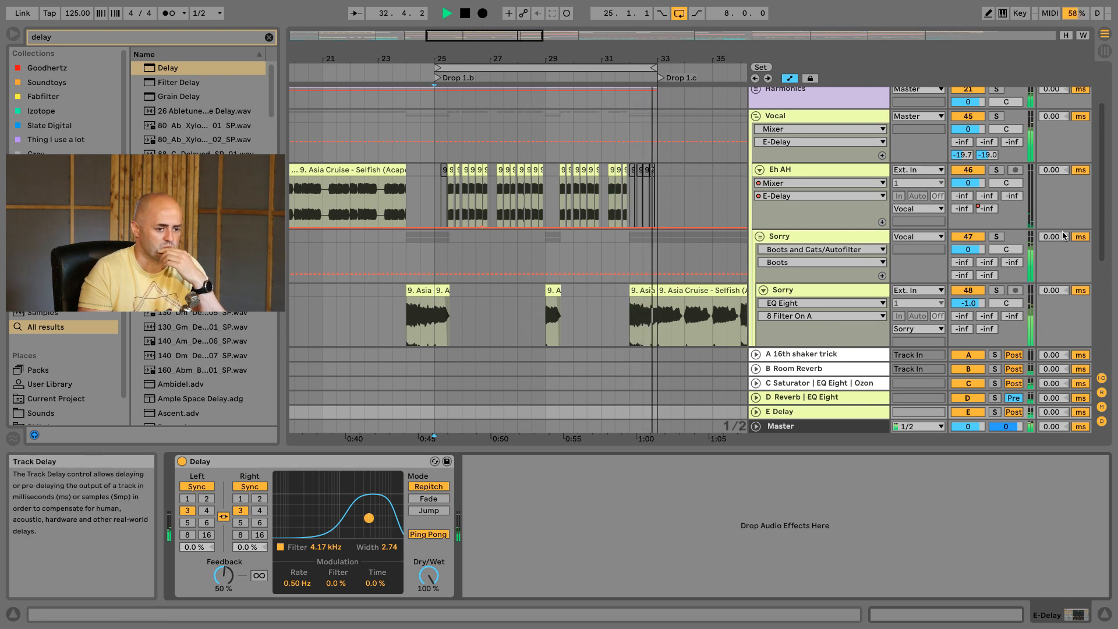
click(975, 415)
click(995, 412)
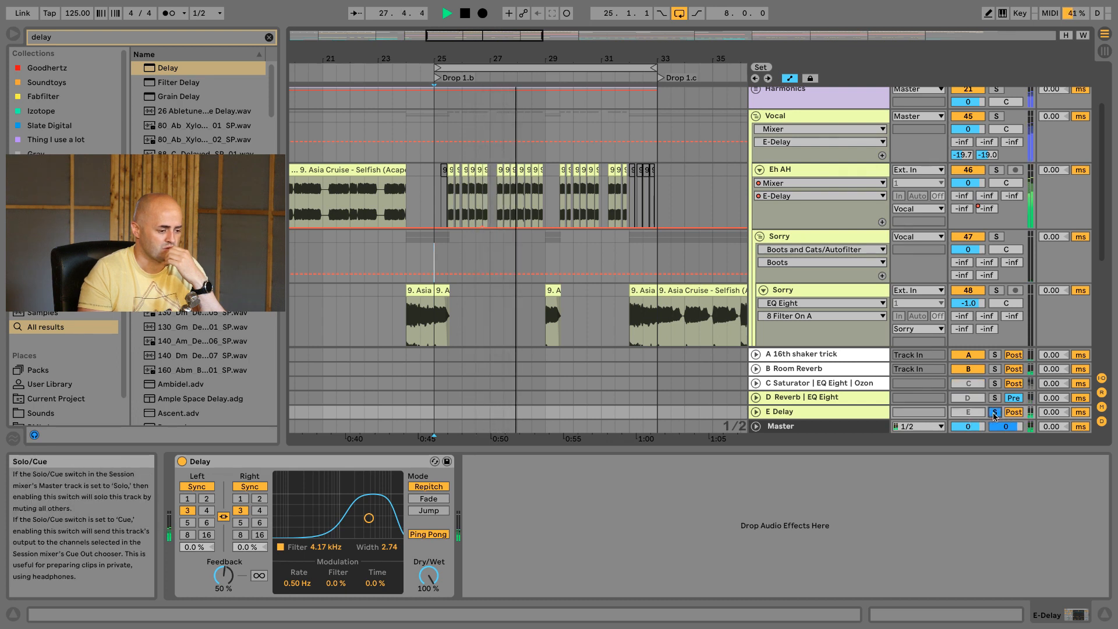
mouse_move(369, 518)
mouse_down()
mouse_move(324, 518)
mouse_move(368, 522)
mouse_up()
key(space)
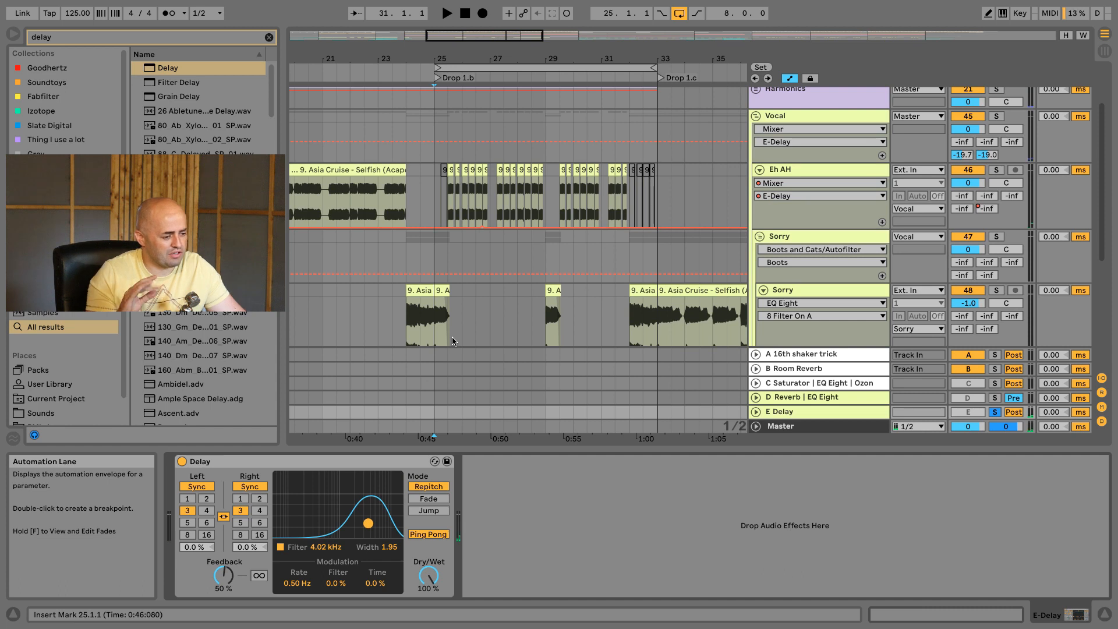
Step: Copy the Boots and Cats/Autofilter rack from Eh AH onto the Delay return after the Delay, and play it with Boots at 127
click(810, 116)
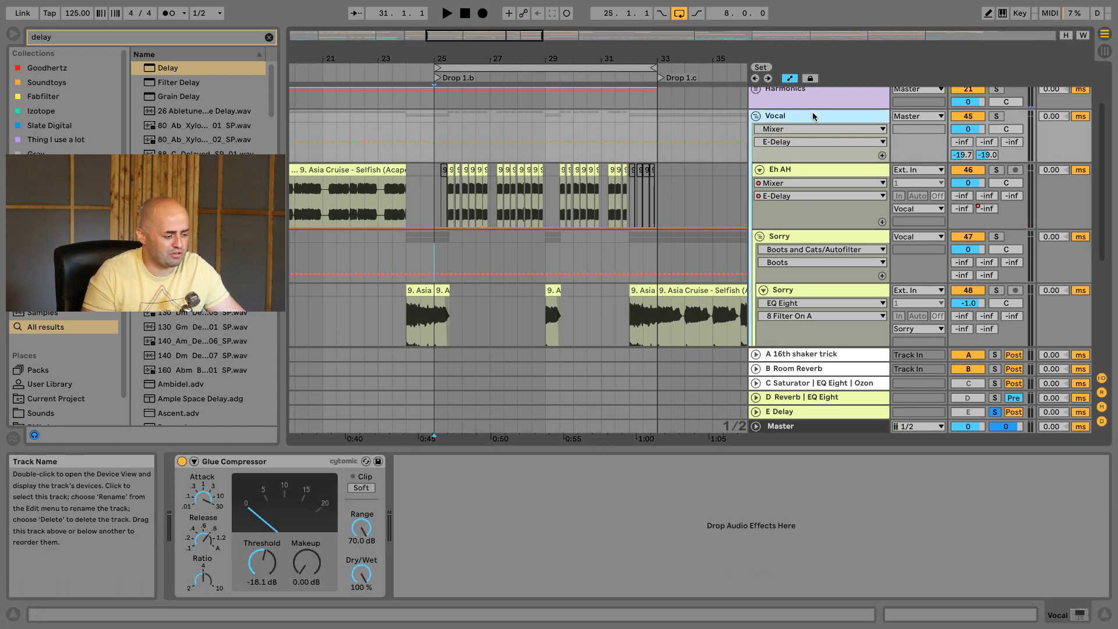
click(815, 173)
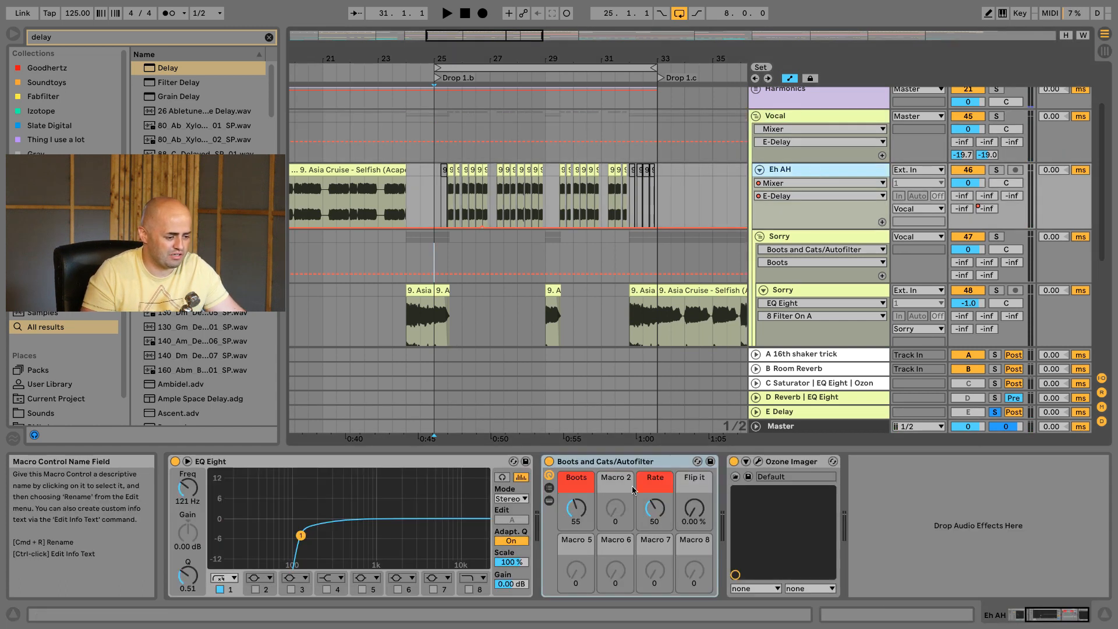
click(613, 464)
click(798, 413)
click(737, 502)
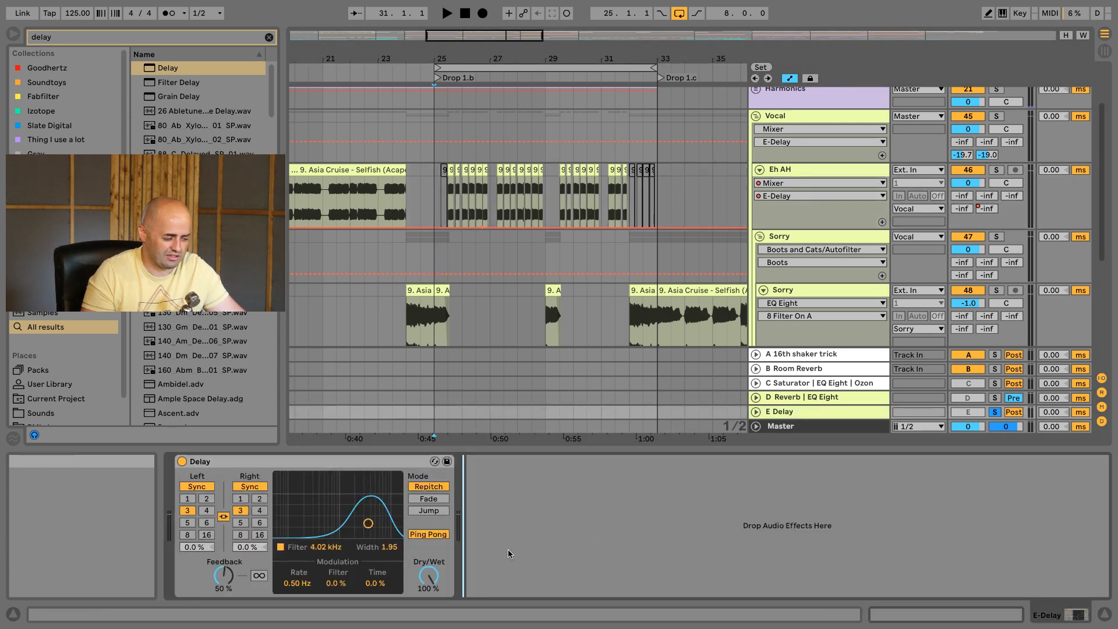
key(ctrl+v)
key(space)
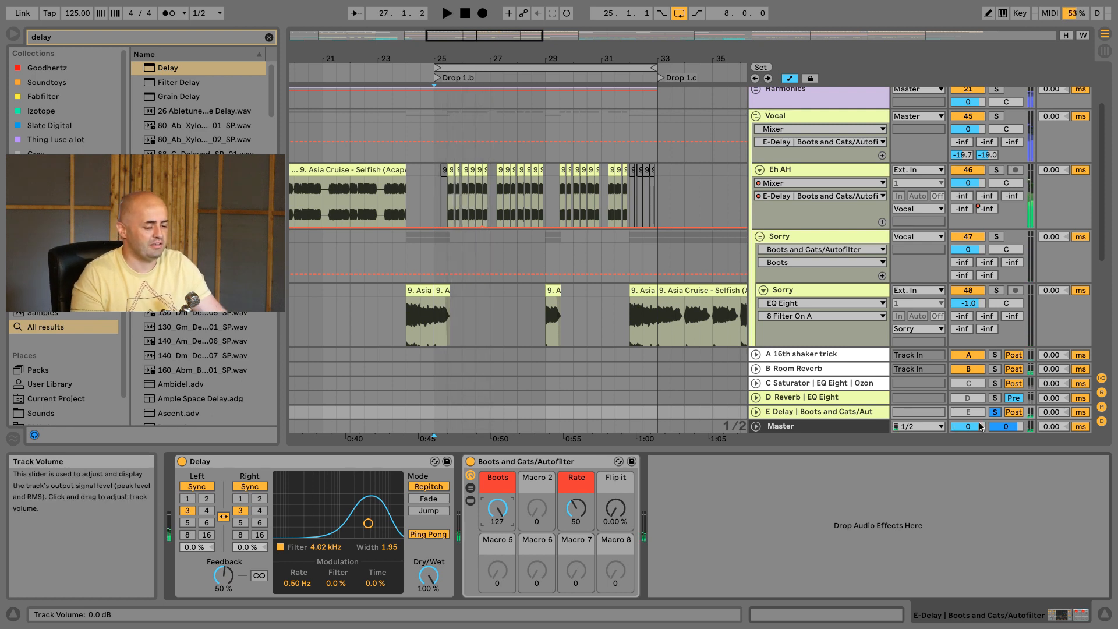
Step: Unsolo the Delay return and deactivate it while Drop 1.b plays in the full mix
click(994, 412)
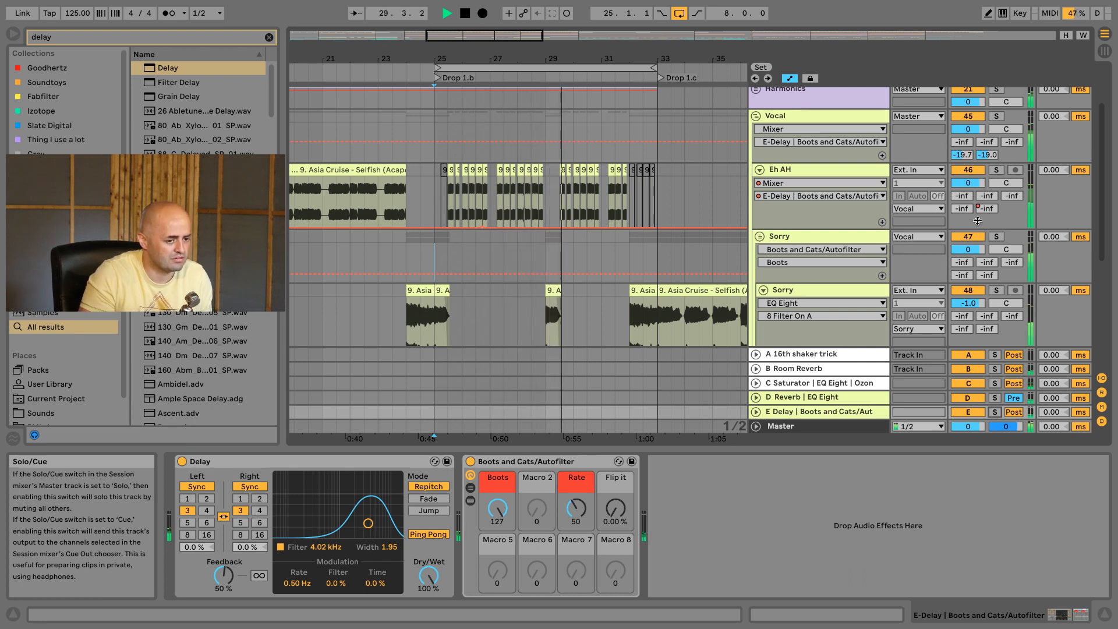
click(974, 419)
click(973, 414)
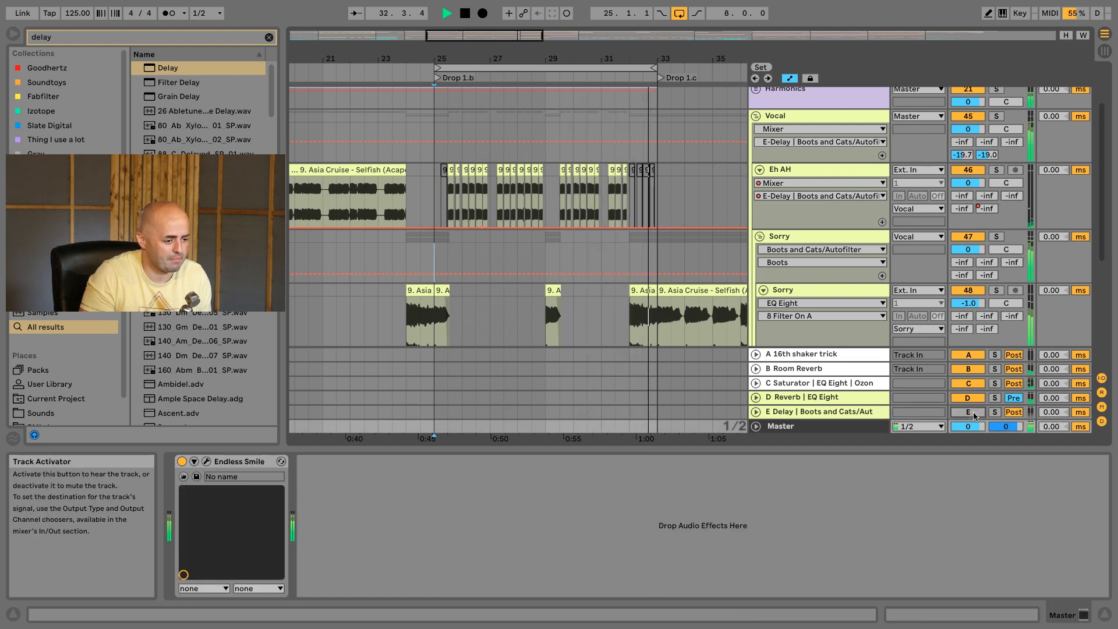
Step: Stop playback and copy the Ozone Imager from Eh AH to the Vocal group after the Glue Compressor
click(831, 235)
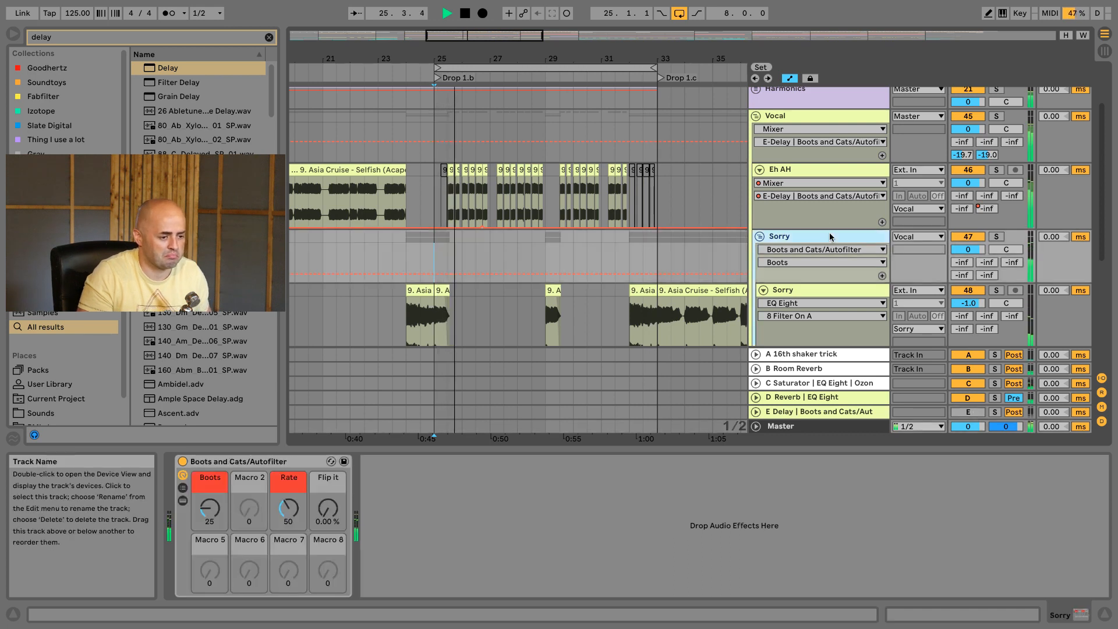
click(823, 171)
click(792, 462)
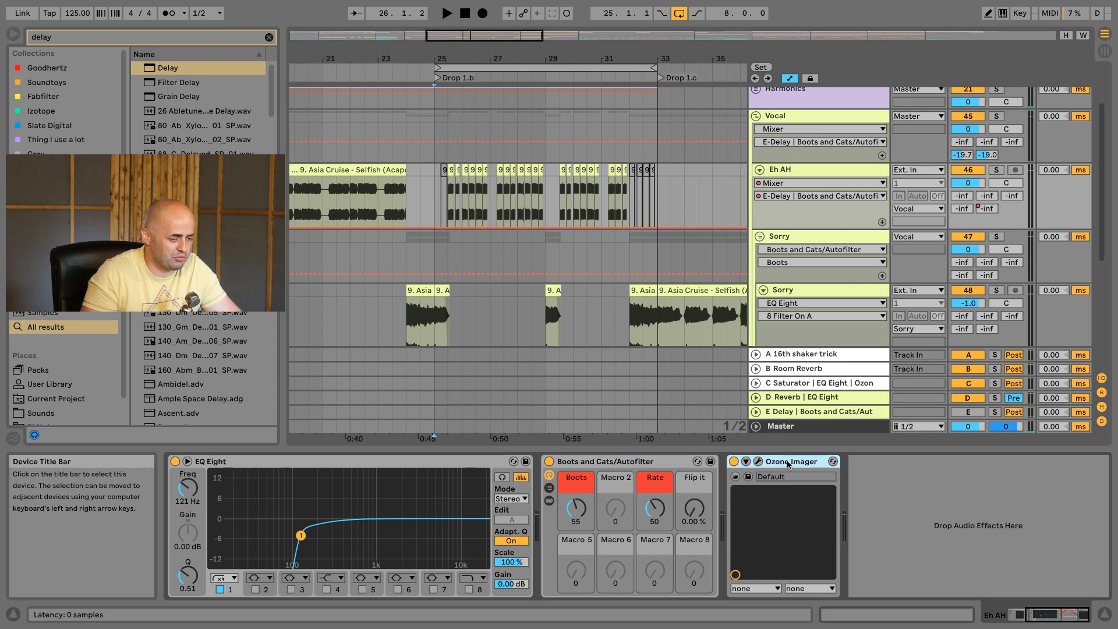
click(804, 116)
click(791, 527)
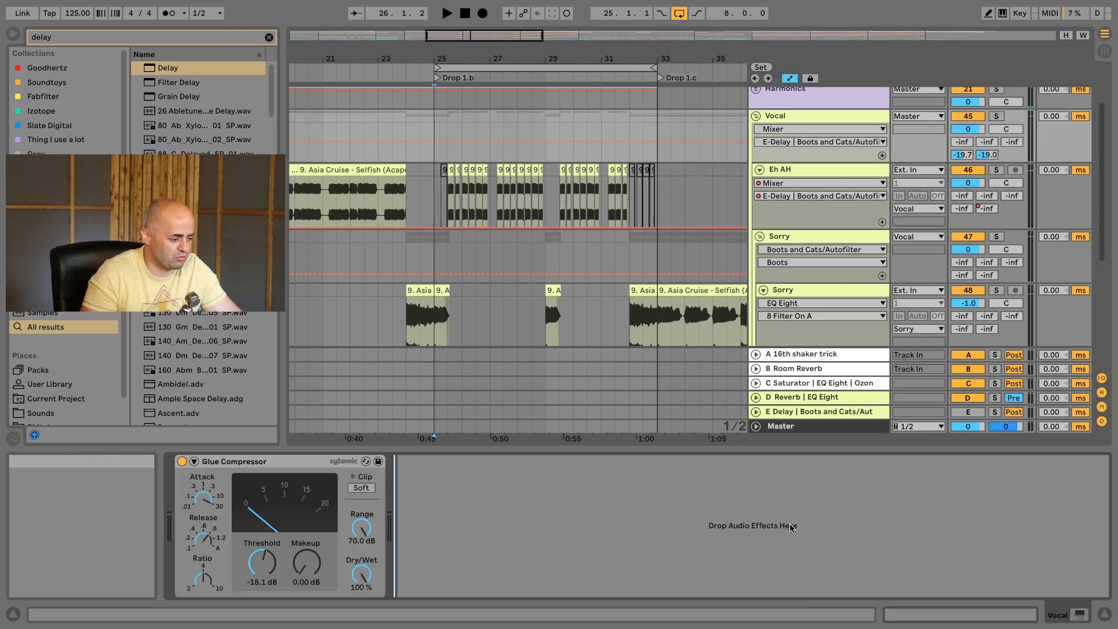
key(ctrl+v)
Step: Delete the Ozone Imager from the Eh AH track
click(819, 236)
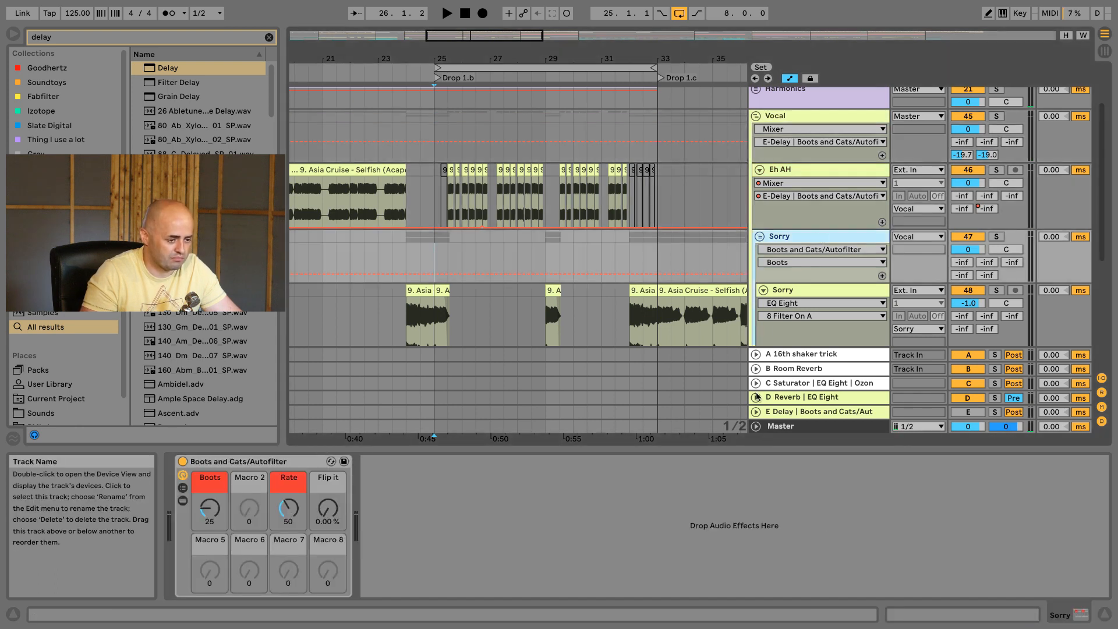
click(815, 174)
click(770, 462)
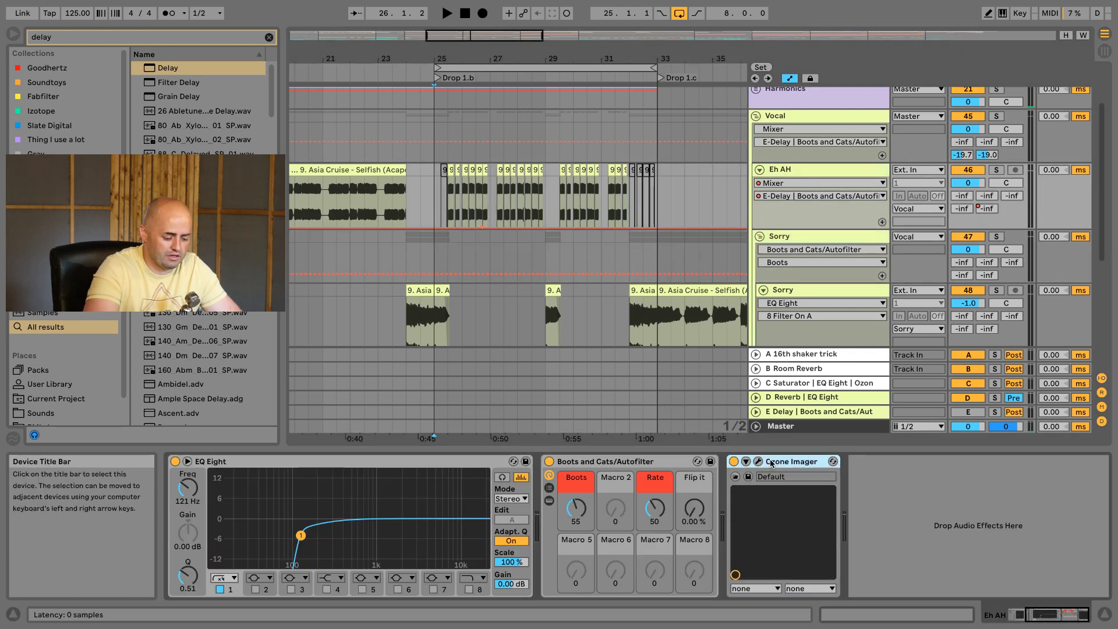
key(Delete)
Step: Audition Drop 1.b from bar 25, set the Sorry group's volume to -1.0 dB, and fold the tracks inside Vocal
click(432, 135)
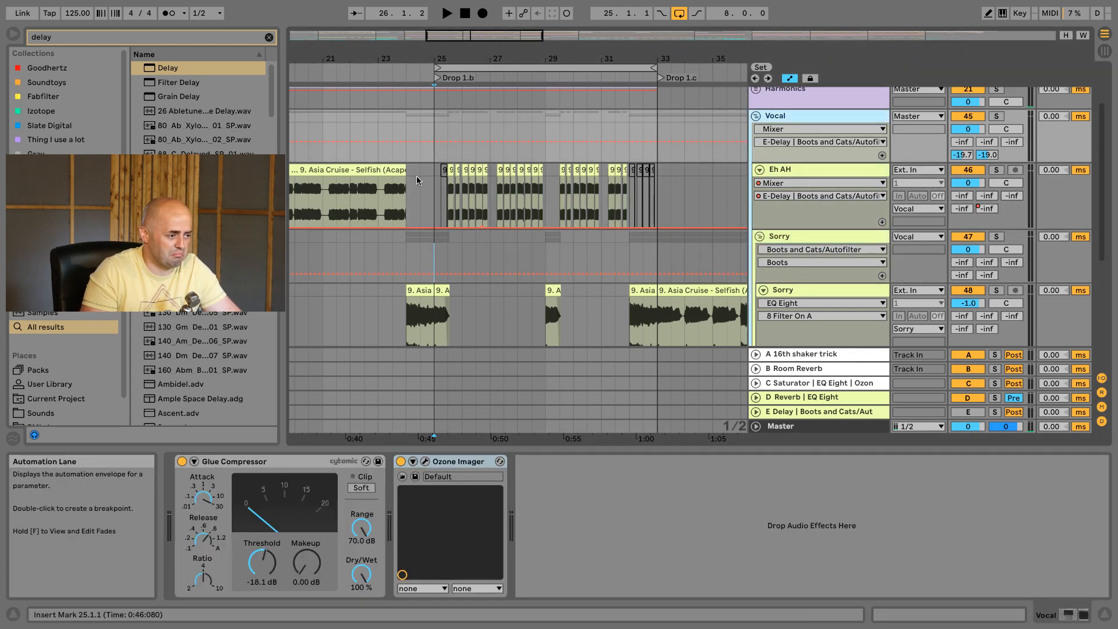
key(space)
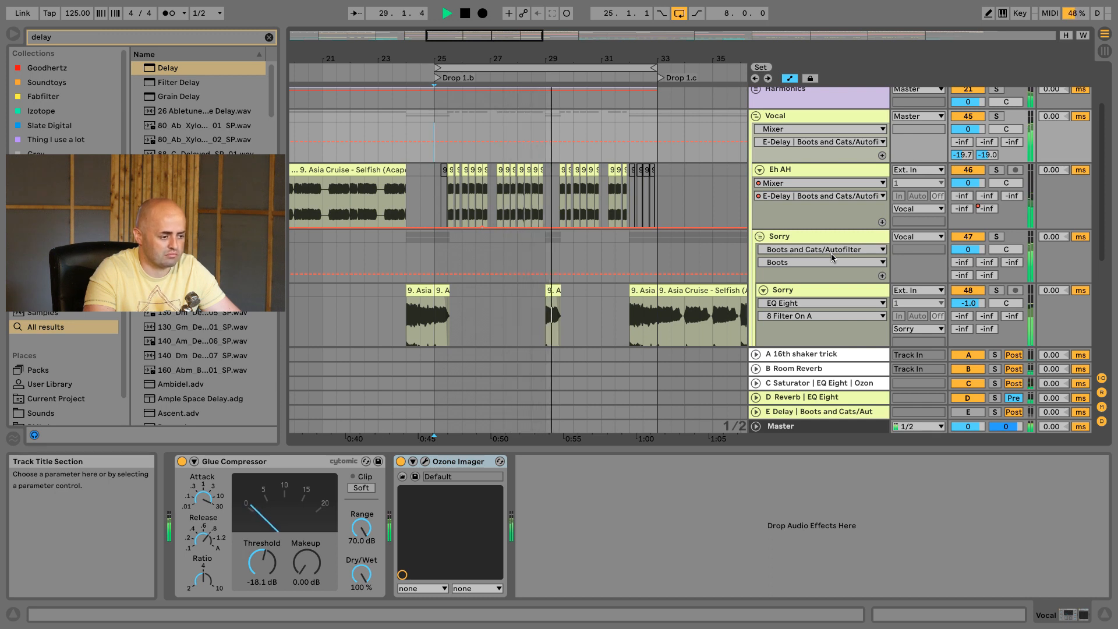
click(968, 304)
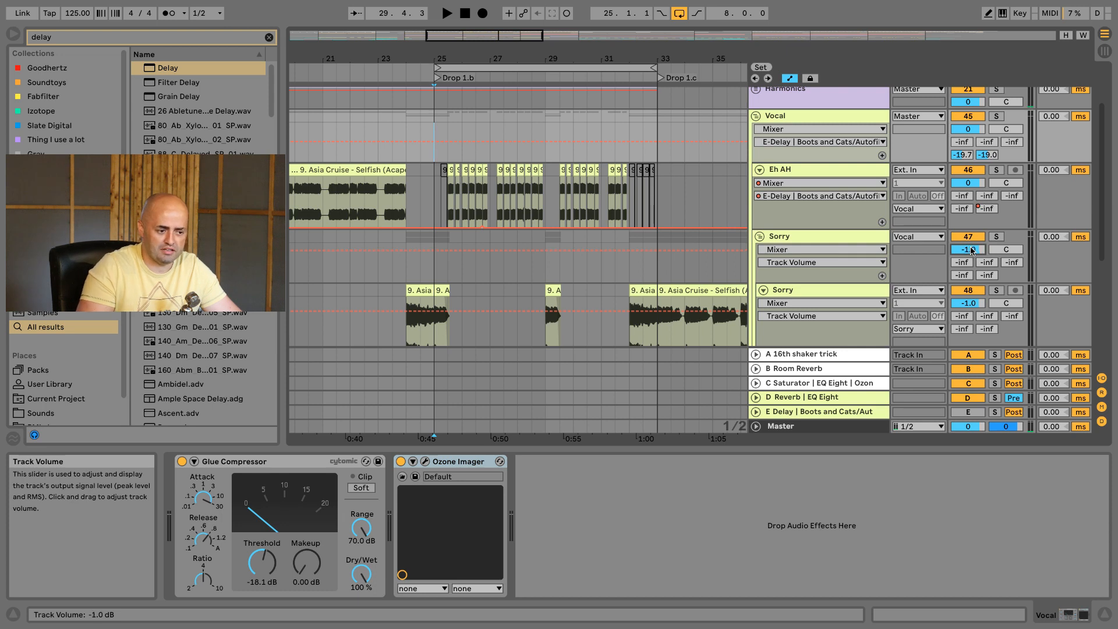
alt+click(760, 237)
click(773, 170)
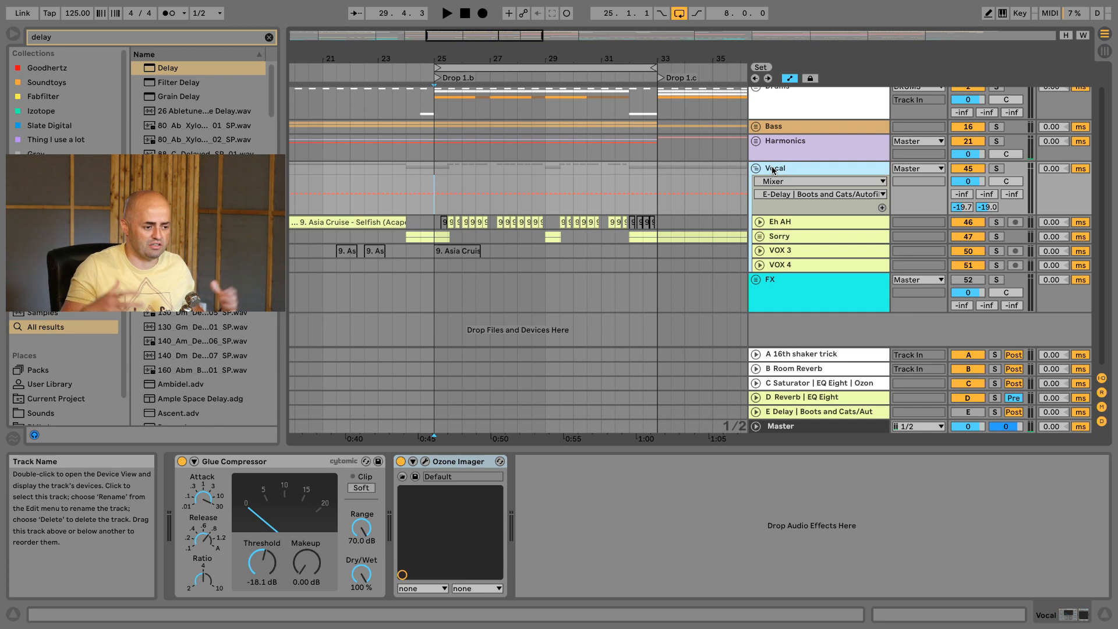
Step: Unfold Harmonics and add a second EQ Eight at the end of the Chord Stack group's device chain
click(757, 142)
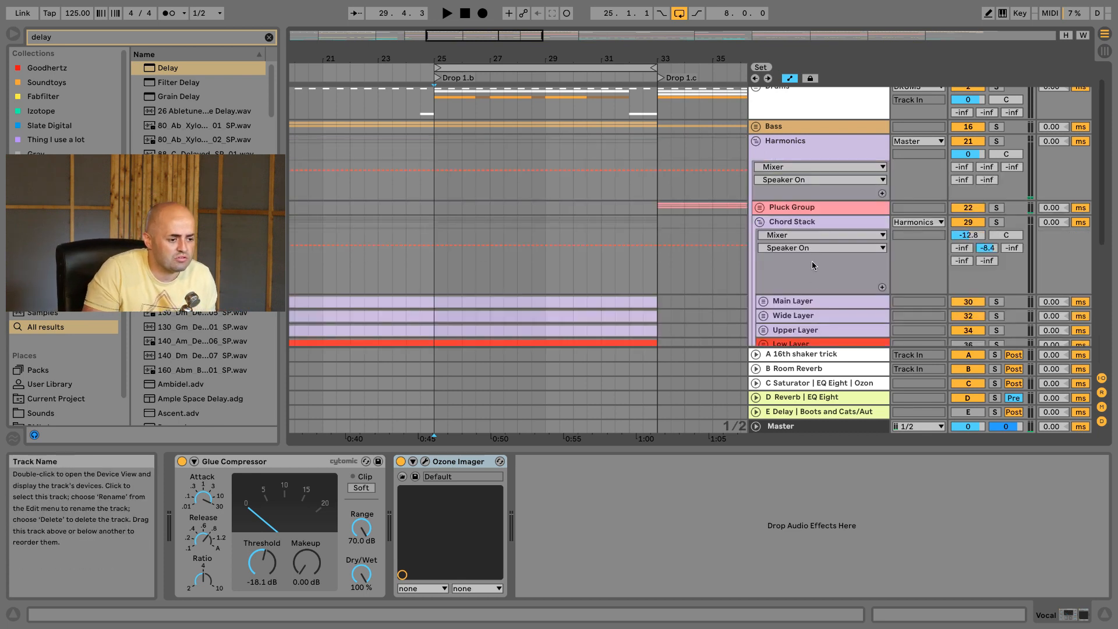
click(804, 222)
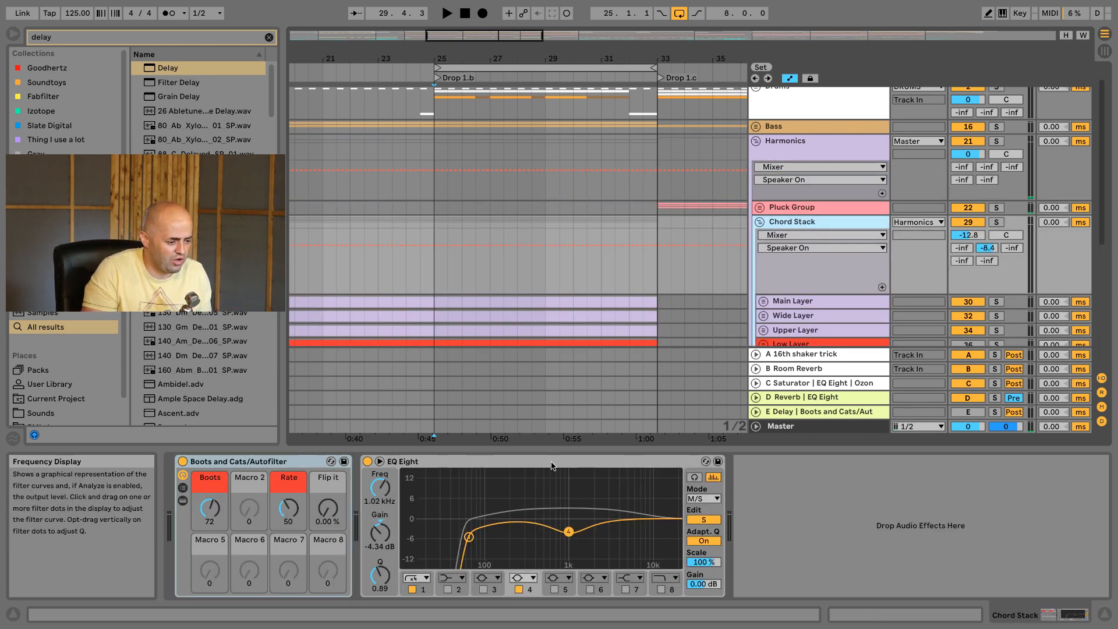
click(164, 41)
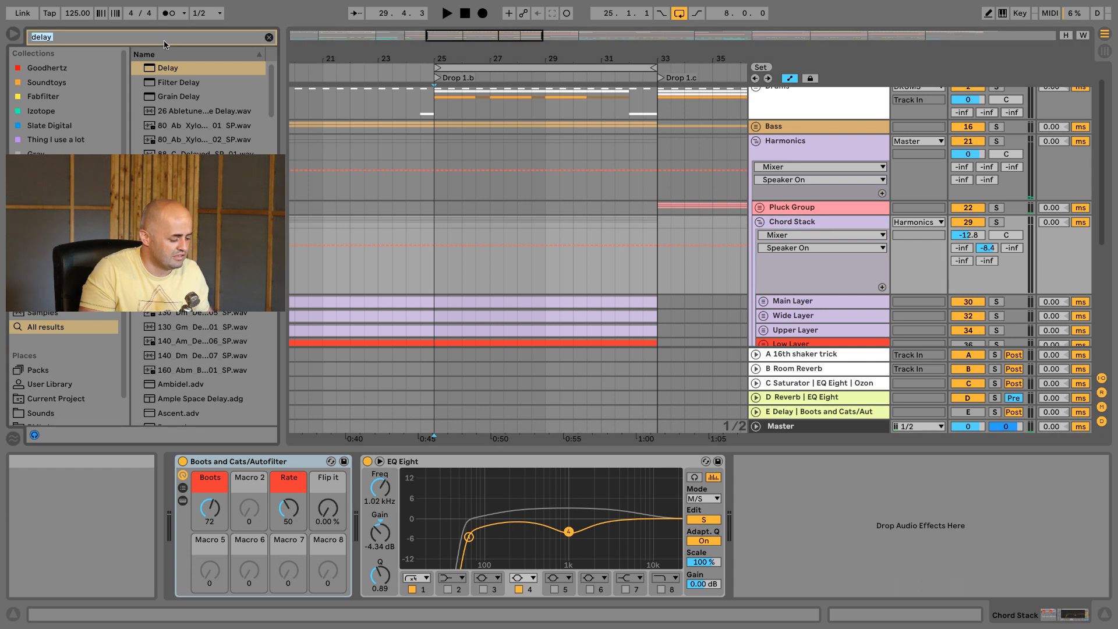
text(eq)
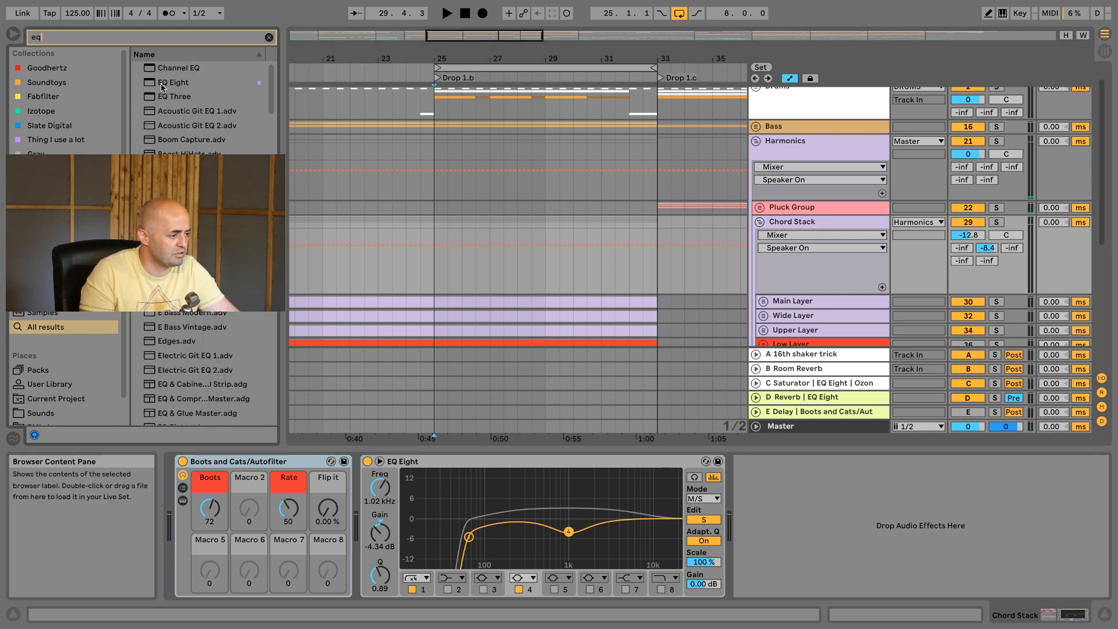
drag(944, 542, 937, 527)
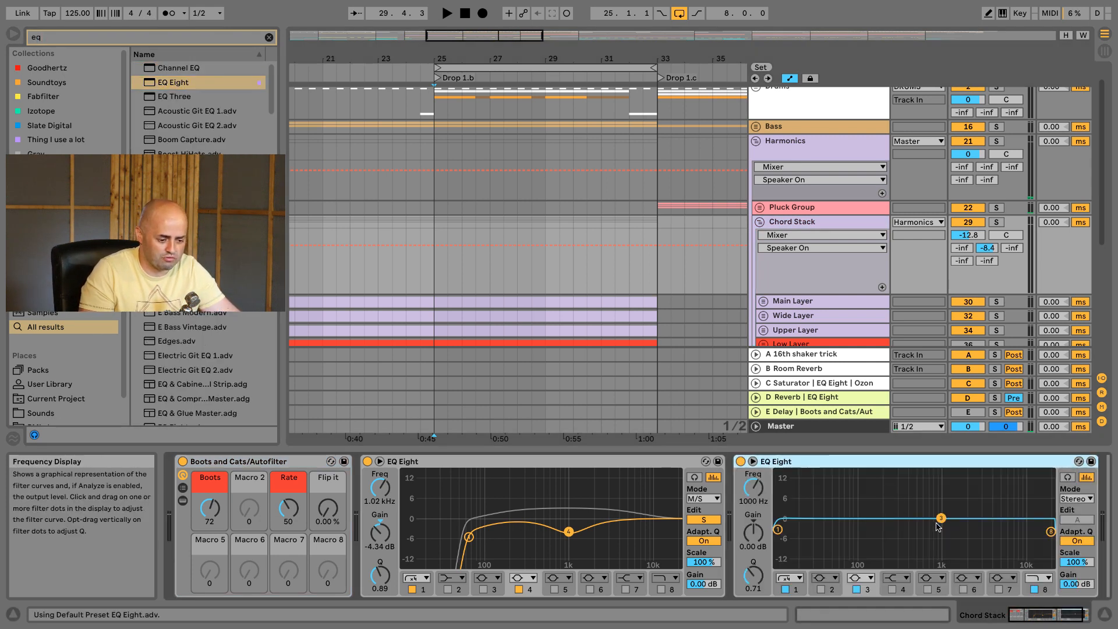
Step: Set the new EQ Eight's band 1 low cut to 95.8 Hz with Q 0.49, and switch off bands 3 and 8
drag(776, 530, 840, 535)
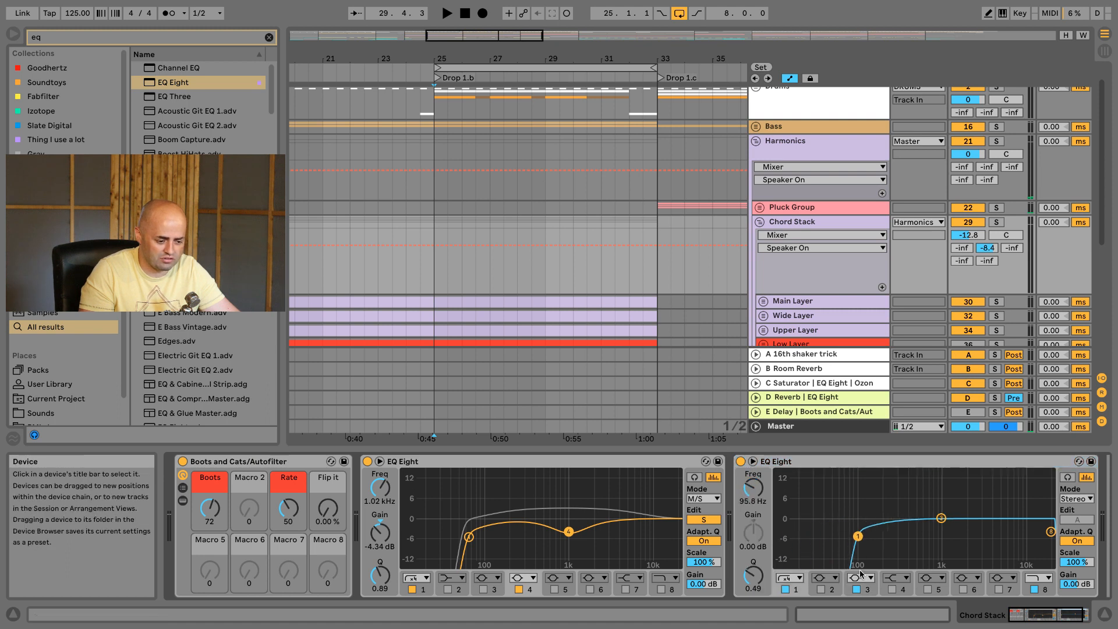
click(1034, 589)
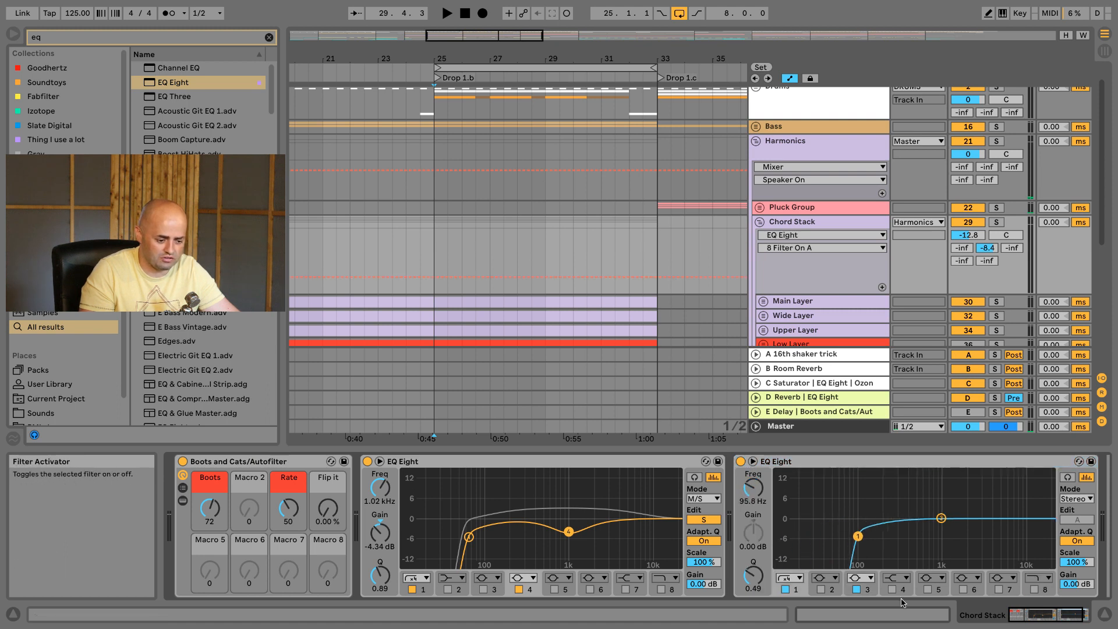
click(858, 590)
click(897, 579)
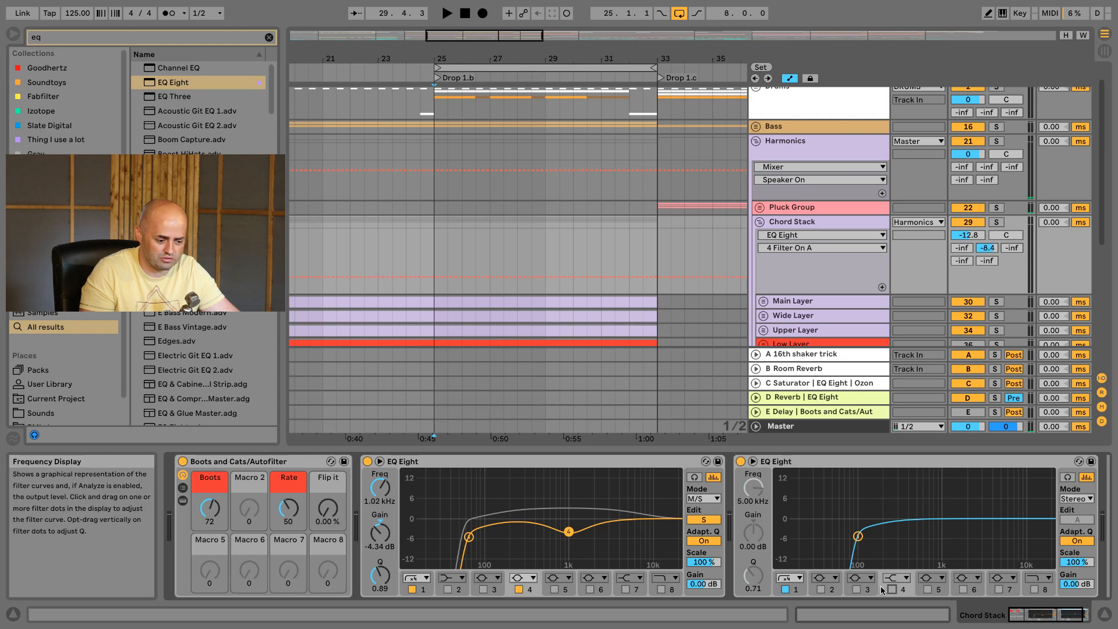
Step: Enable band 5 of the Chord Stack's new EQ Eight and, during playback, shape a broad 2.11 dB boost at 3.75 kHz with Q 0.40
click(928, 589)
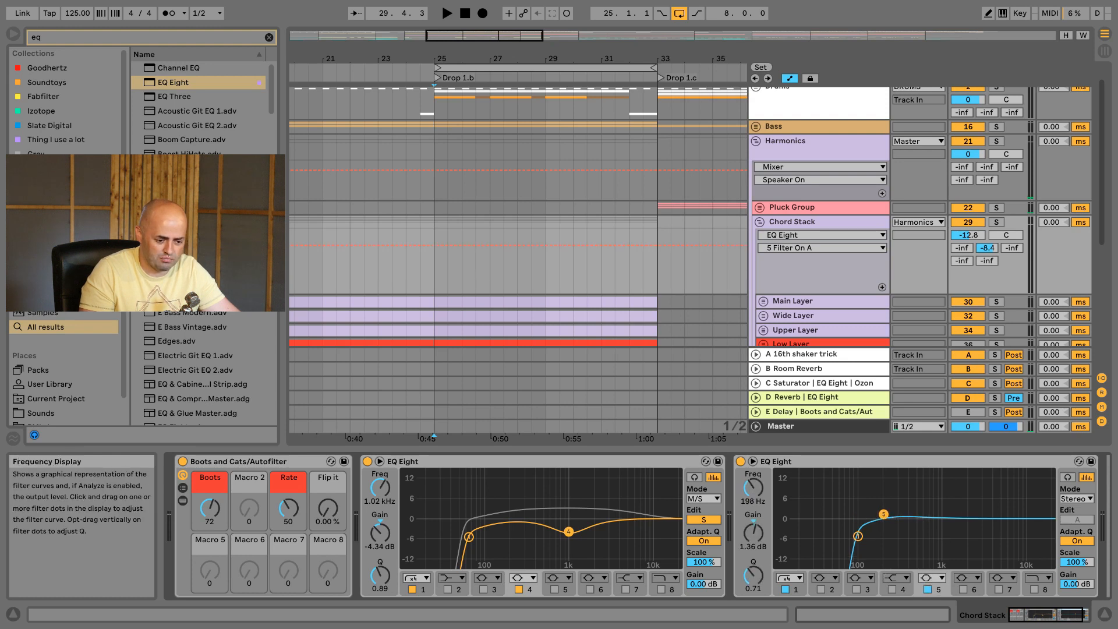
key(space)
drag(967, 506, 987, 511)
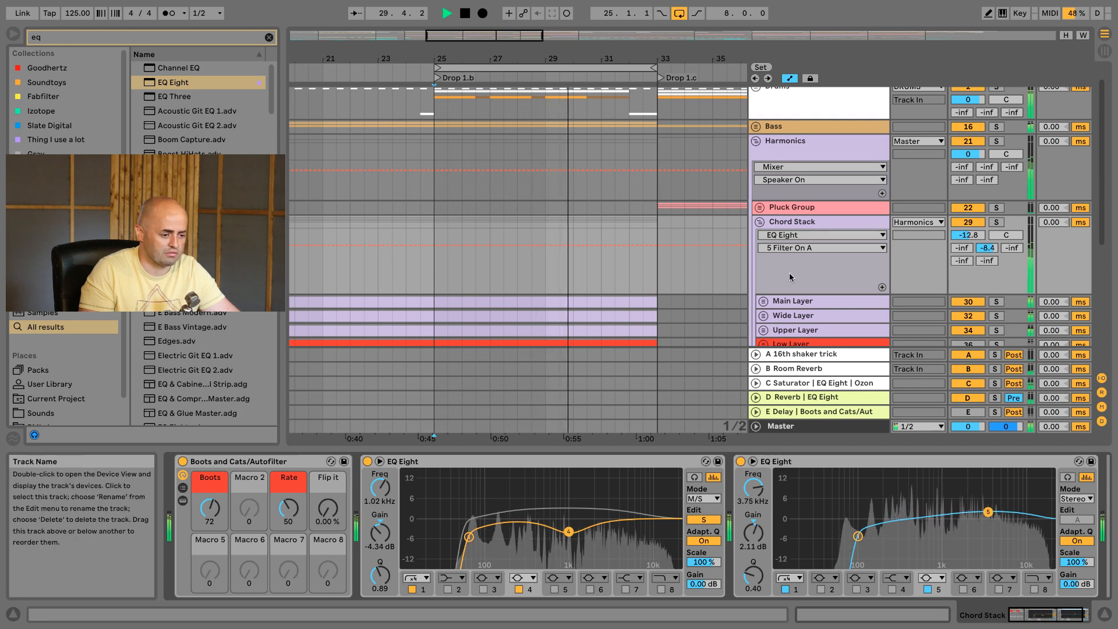
Step: Show the devices of the Sorry group inside Vocal and stop playback
scroll(794, 280, down, 3)
scroll(793, 280, down, 3)
click(764, 269)
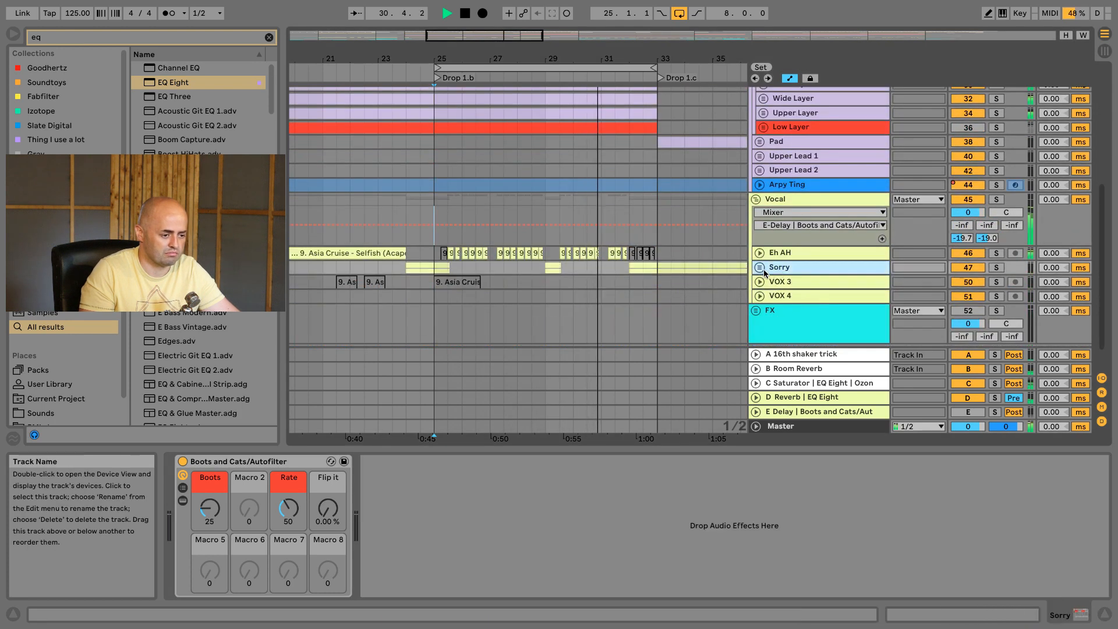
key(space)
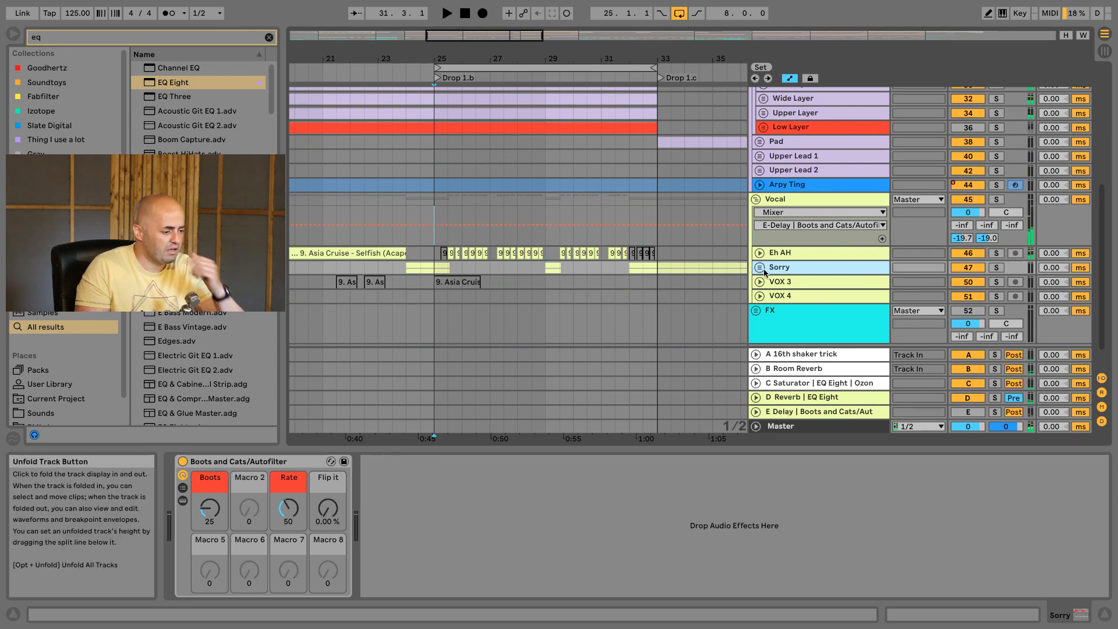